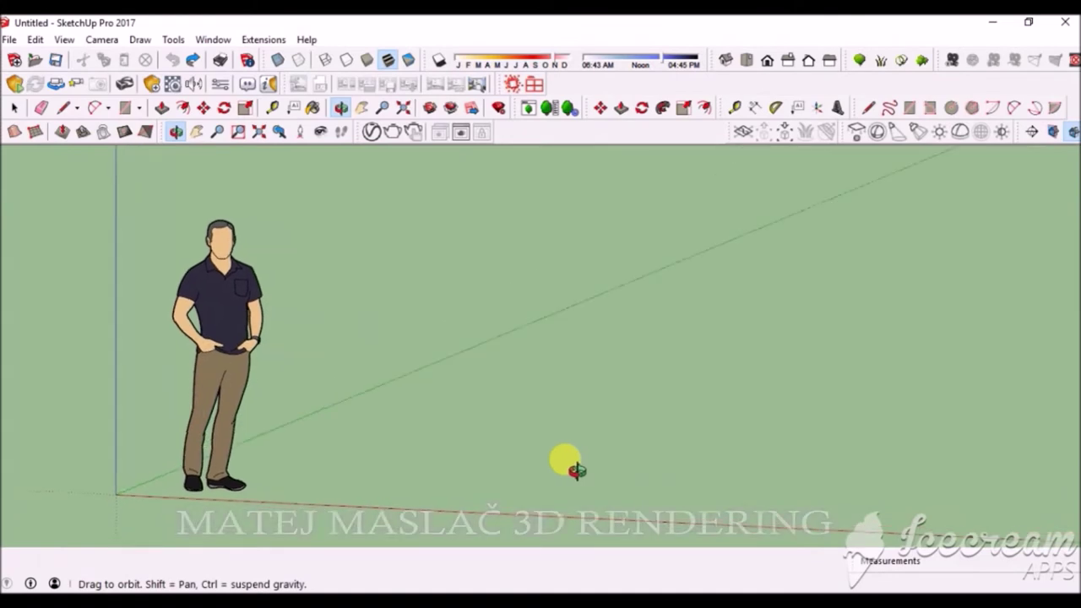
# - Draw a large floor-slab rectangle in Top view
pyautogui.moveTo(577, 470); pyautogui.dragTo(678, 464)
pyautogui.click(125, 107)
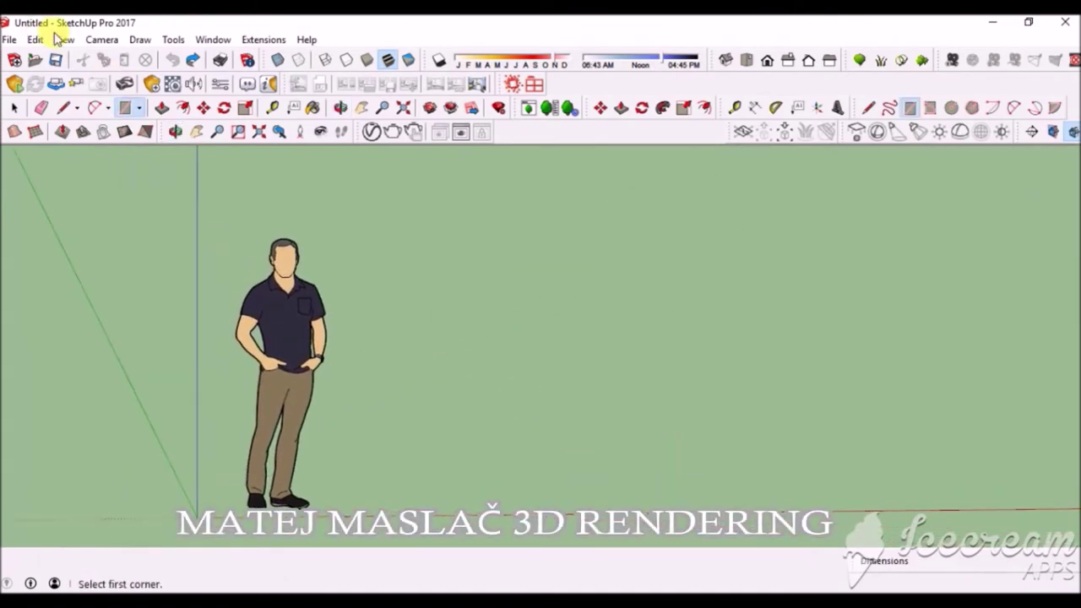
pyautogui.click(748, 57)
pyautogui.click(458, 363)
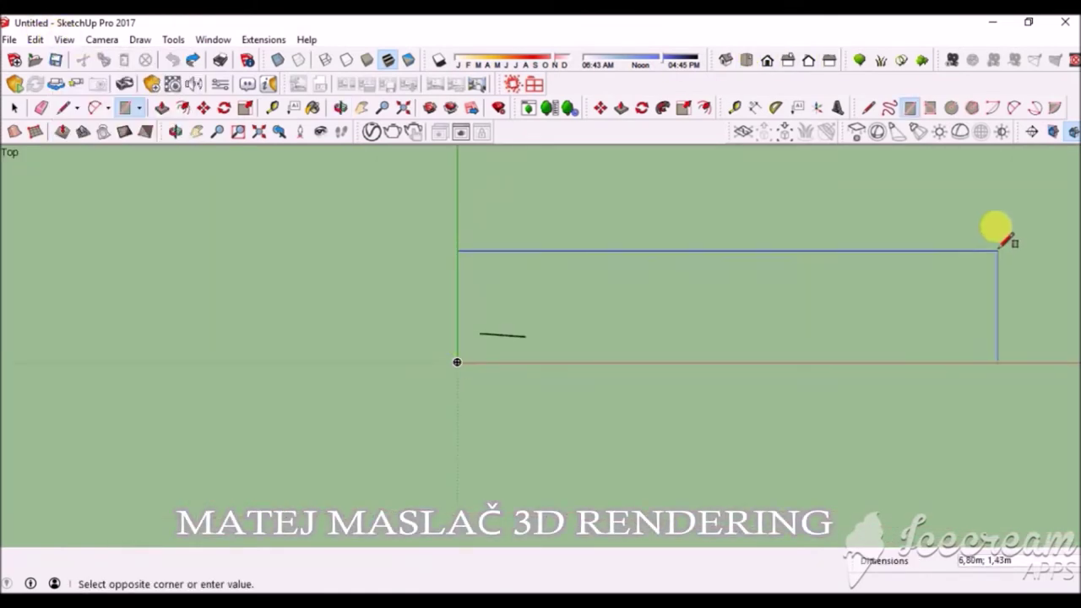
pyautogui.click(997, 242)
pyautogui.scroll(3, 655, 258)
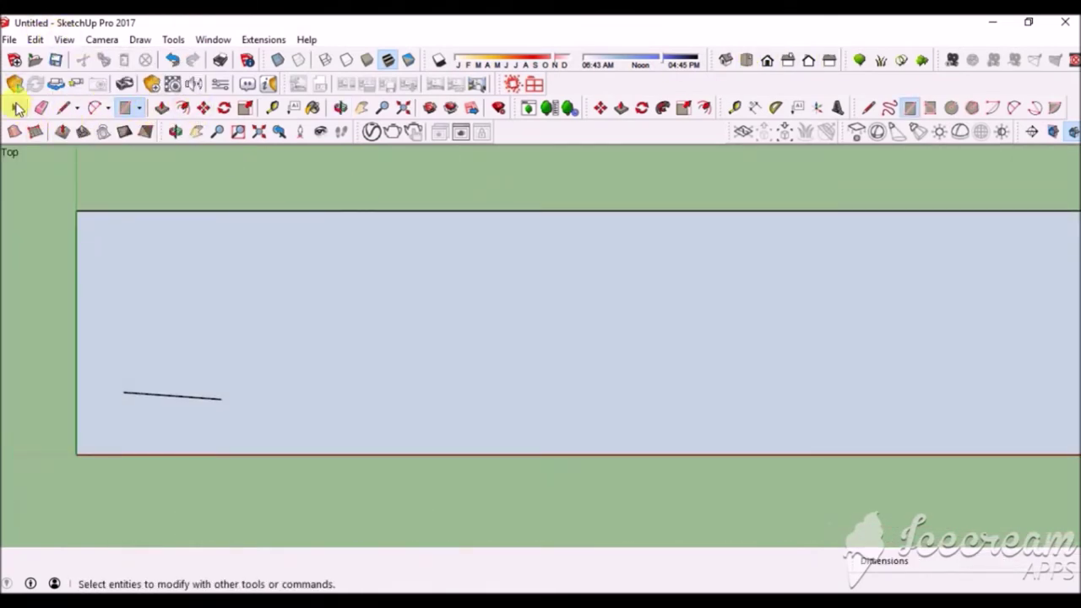
# - Lay out vertical and horizontal guide lines measured from the slab's left and bottom edges
pyautogui.click(272, 107)
pyautogui.click(76, 276)
pyautogui.click(363, 276)
pyautogui.click(75, 307)
pyautogui.click(363, 307)
pyautogui.click(401, 454)
pyautogui.click(377, 362)
pyautogui.scroll(3, 372, 355)
pyautogui.scroll(1, 350, 346)
pyautogui.click(337, 362)
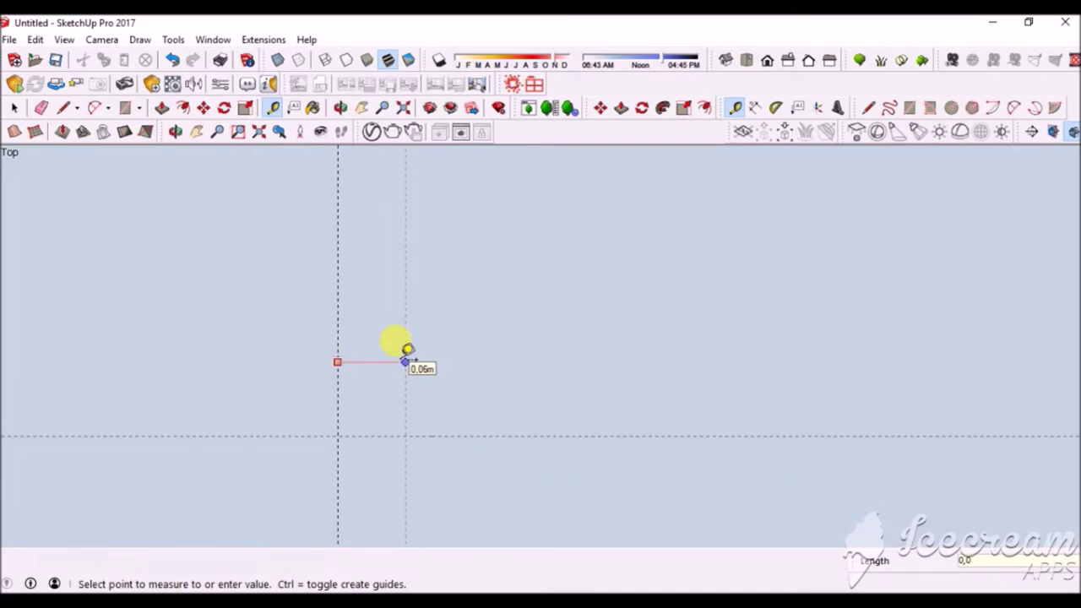
pyautogui.click(408, 435)
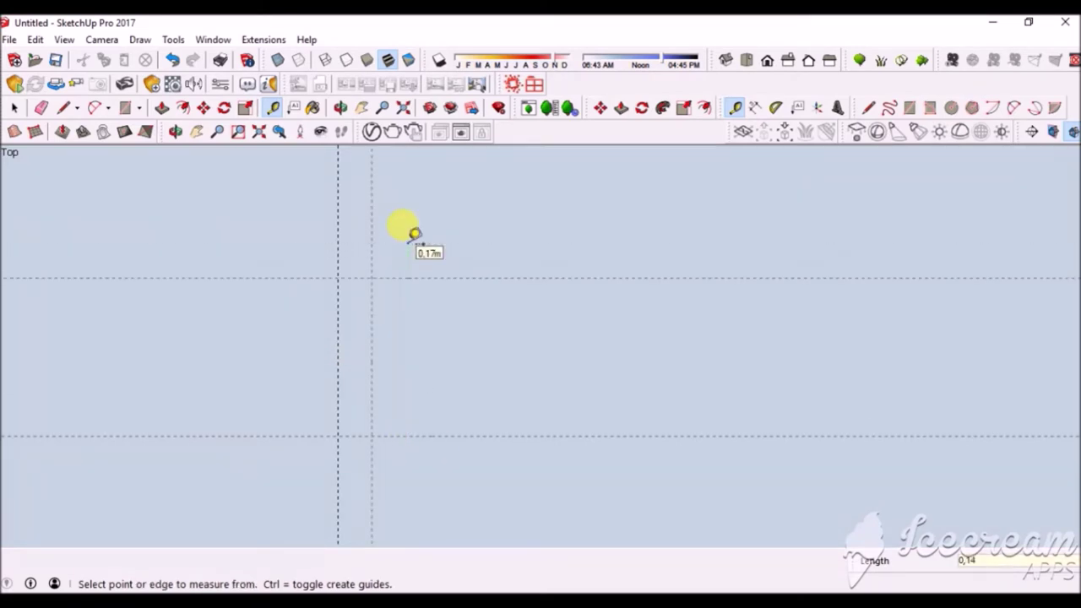
# - Draw a narrow rectangle from the guide intersection, then measure from its edge
pyautogui.press('r')
pyautogui.click(337, 278)
pyautogui.scroll(3, 351, 247)
pyautogui.click(274, 110)
pyautogui.click(316, 263)
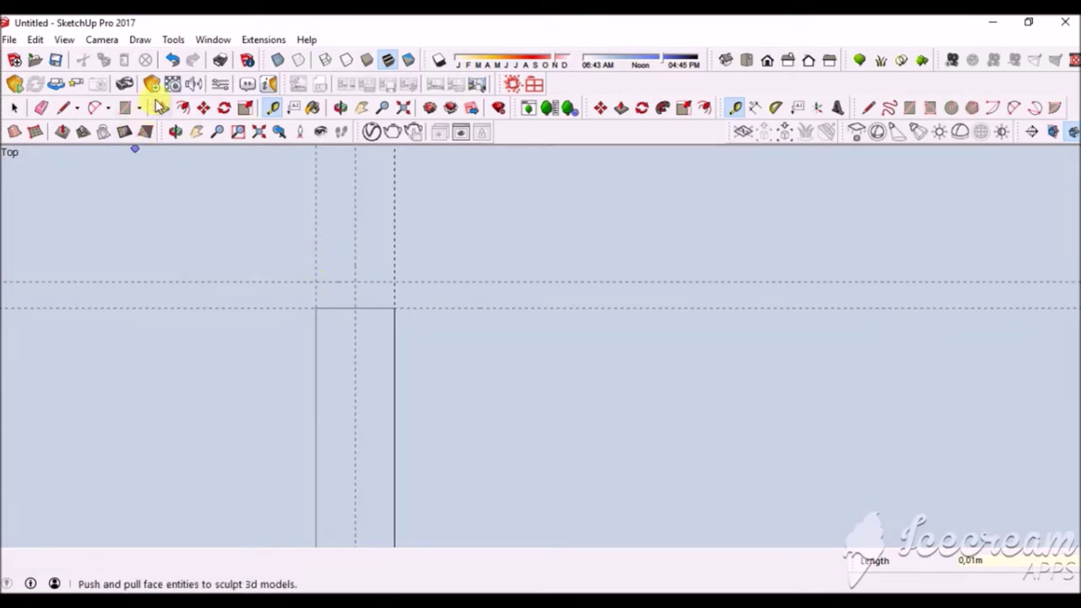
# - Erase the vertical guide lines around the profile rectangles
pyautogui.press('r')
pyautogui.scroll(-3, 296, 203)
pyautogui.scroll(2, 273, 406)
pyautogui.scroll(2, 273, 405)
pyautogui.click(41, 107)
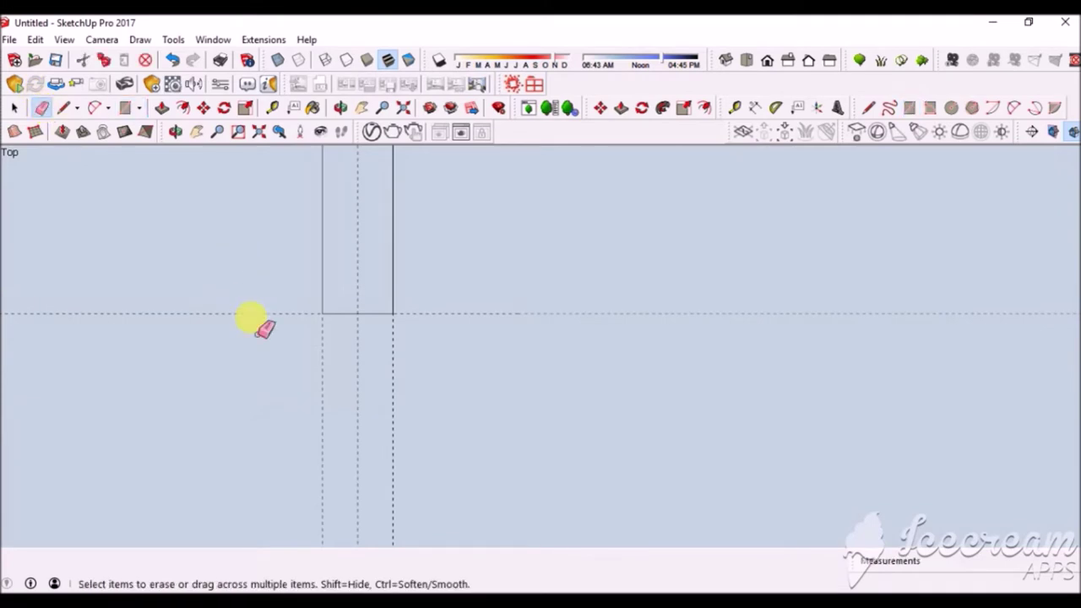
pyautogui.moveTo(414, 372); pyautogui.dragTo(219, 284)
pyautogui.scroll(1, 219, 284)
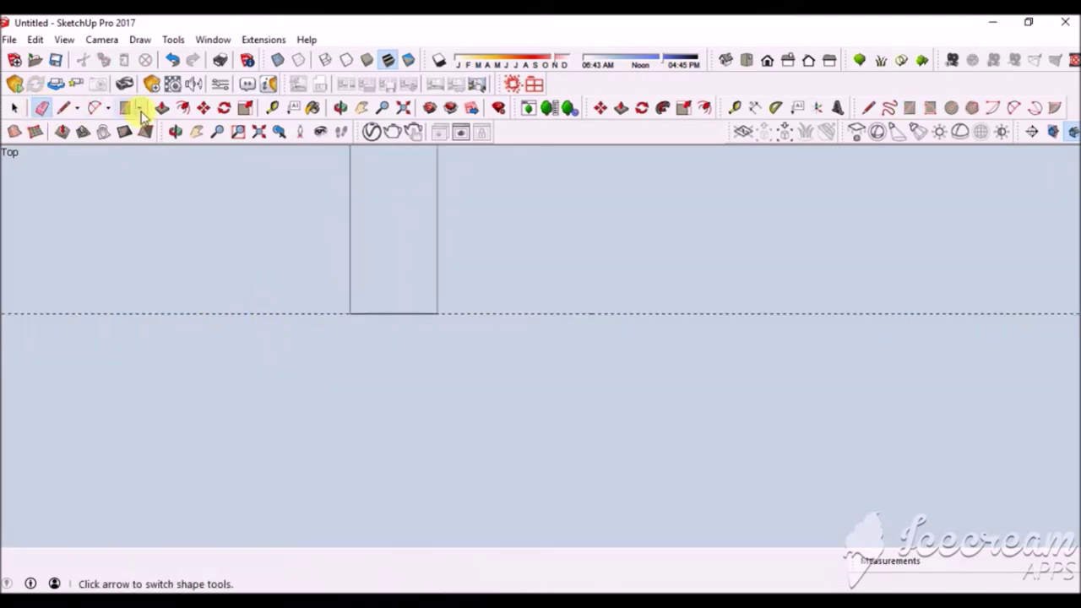
pyautogui.click(272, 107)
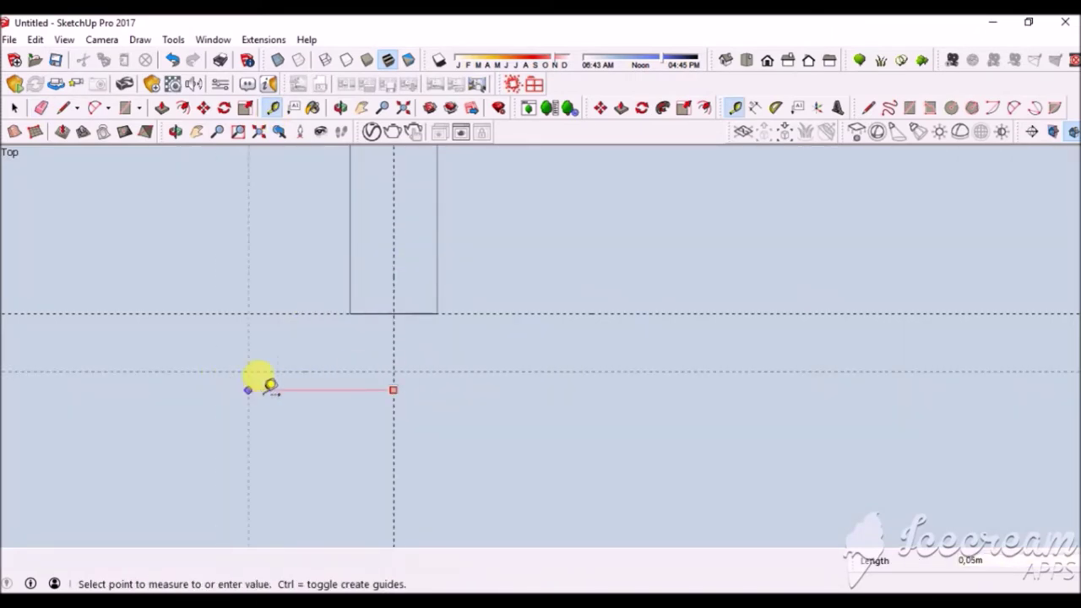
# - Place a guide 0.01 m below the step, measured from the vertical guide
pyautogui.press('r')
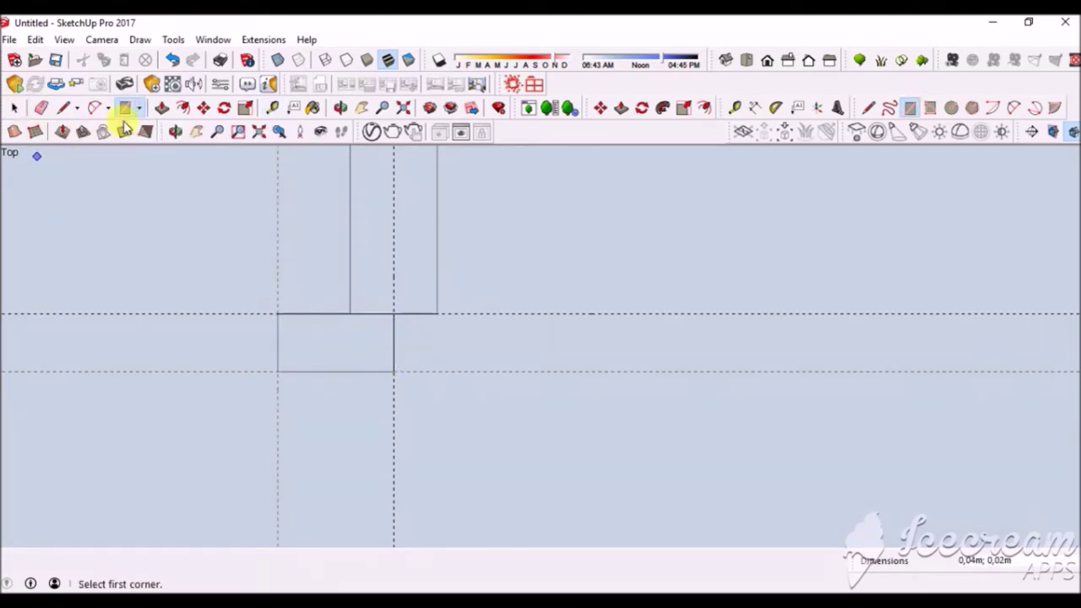
pyautogui.press('e')
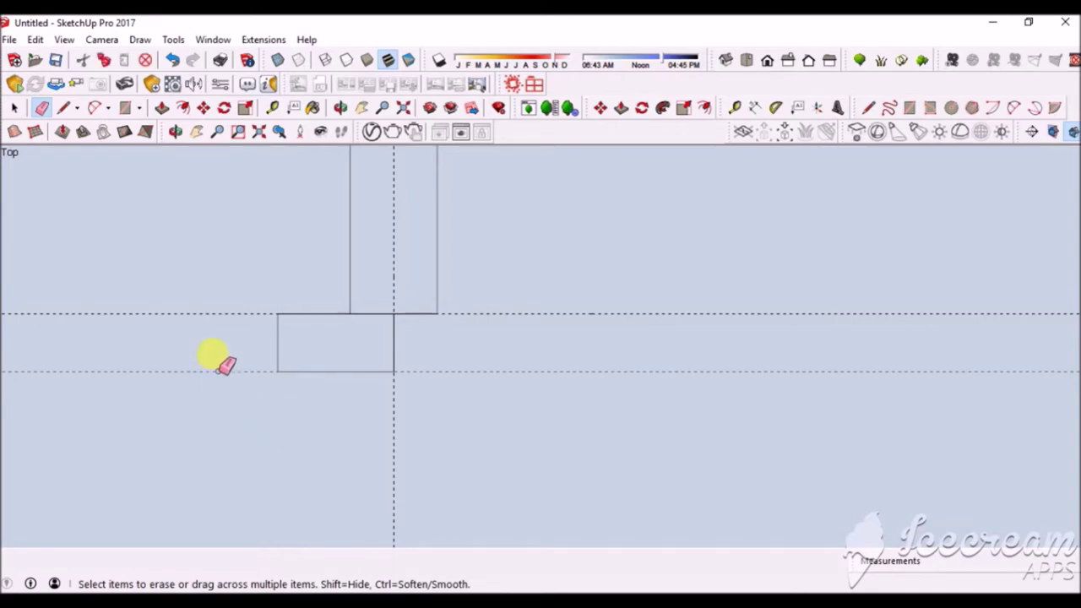
pyautogui.press('m')
pyautogui.press('t')
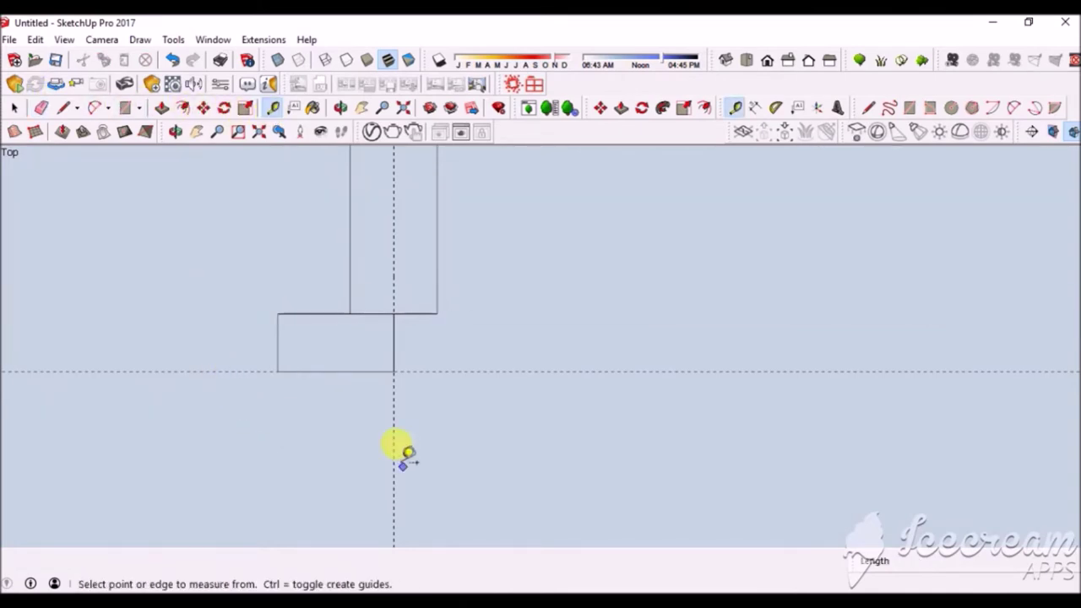
pyautogui.click(393, 452)
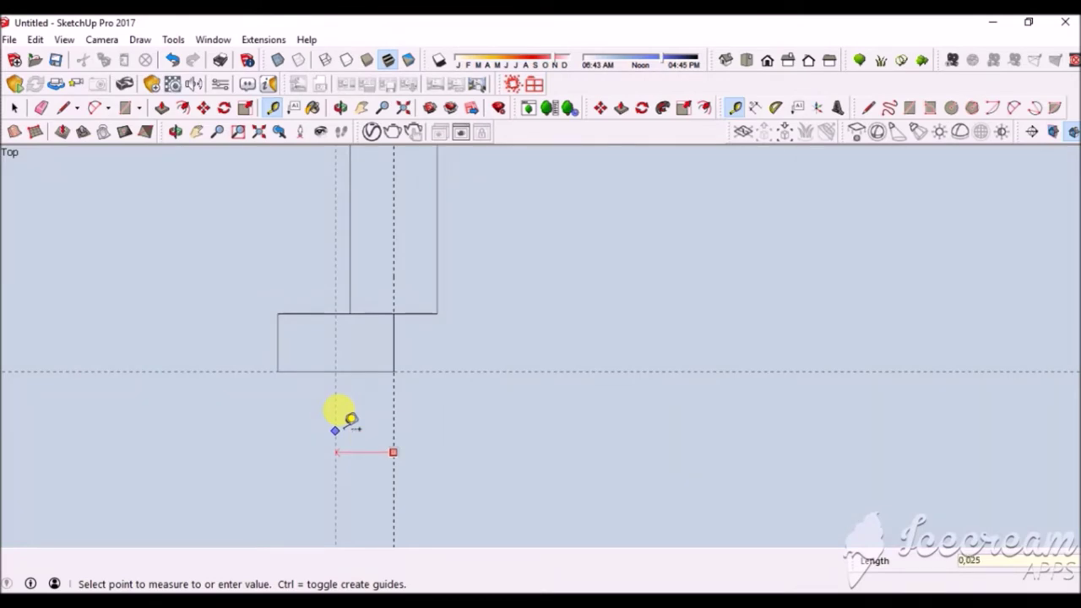
pyautogui.click(221, 398)
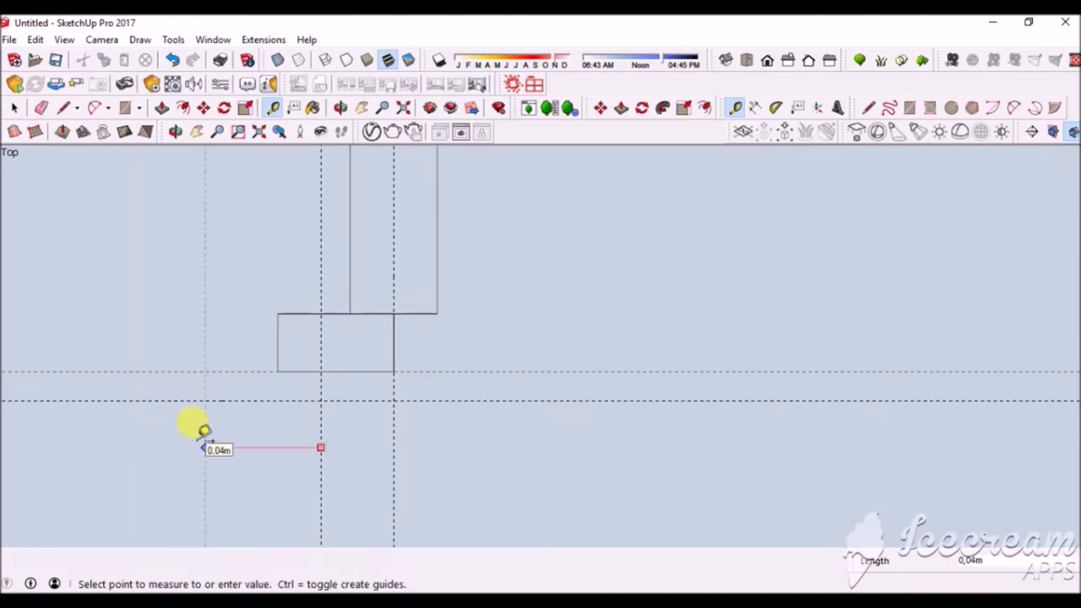
pyautogui.click(20, 112)
pyautogui.click(124, 109)
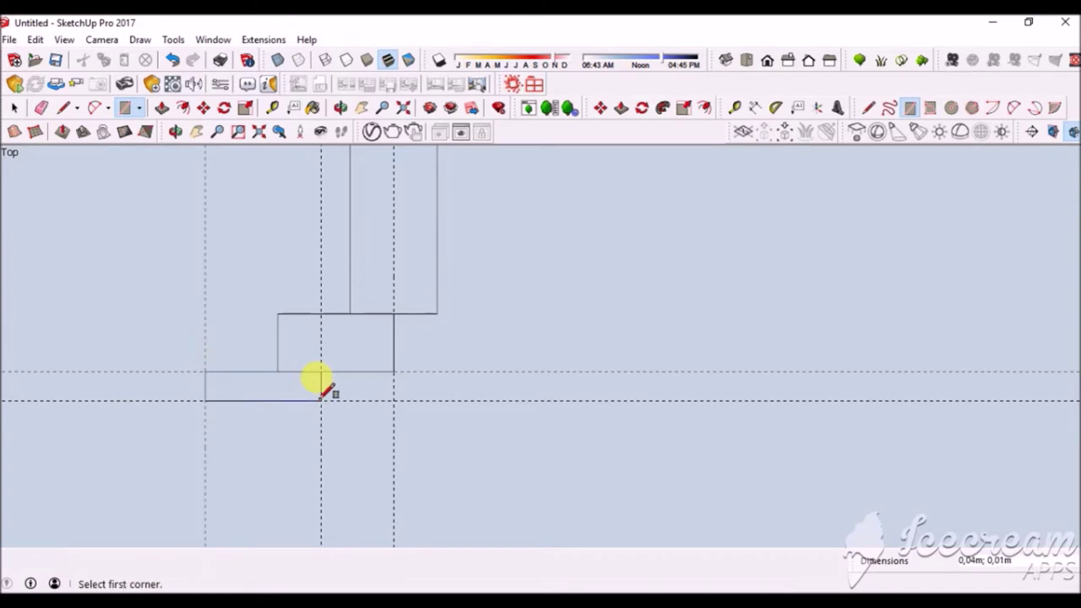
pyautogui.press('e')
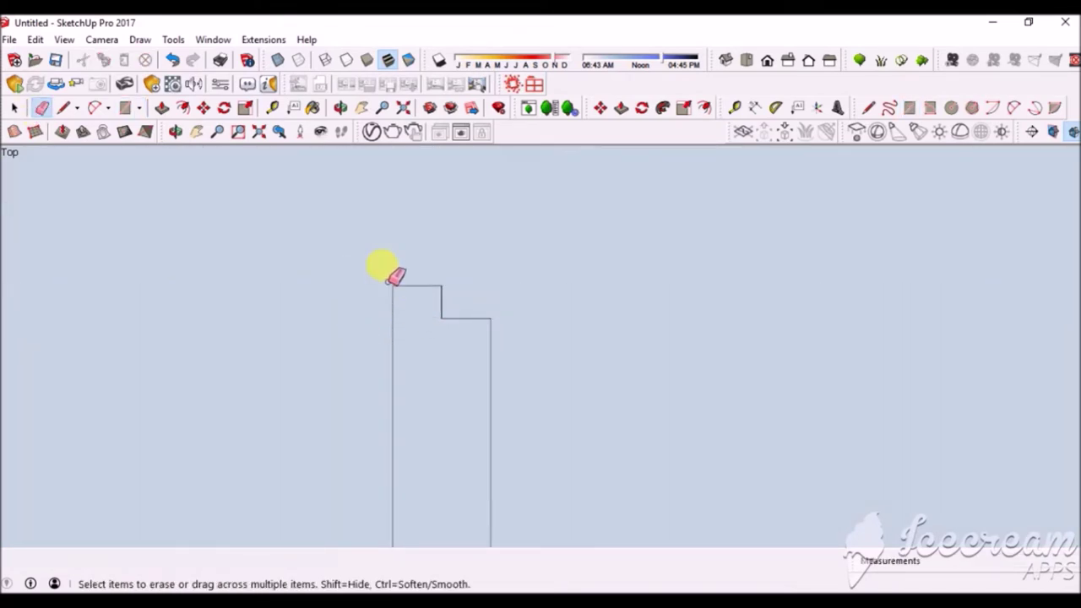
# - In Front view, draw the door-shaped path line starting from the profile
pyautogui.click(767, 63)
pyautogui.click(804, 60)
pyautogui.scroll(-3, 121, 381)
pyautogui.moveTo(121, 381)
pyautogui.mouseDown(button='middle')
pyautogui.moveTo(211, 460)
pyautogui.moveTo(253, 285)
pyautogui.moveTo(301, 417)
pyautogui.mouseUp(button='middle')
pyautogui.scroll(3, 301, 417)
pyautogui.scroll(2, 234, 398)
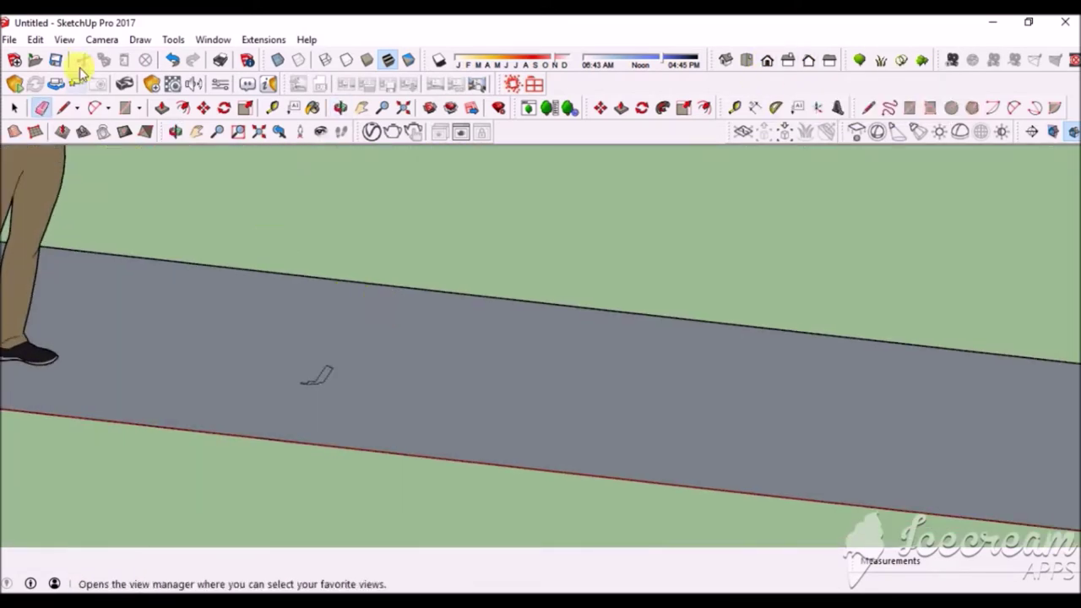
pyautogui.click(63, 108)
pyautogui.scroll(2, 313, 357)
pyautogui.scroll(2, 314, 358)
pyautogui.click(316, 379)
pyautogui.scroll(-3, 374, 451)
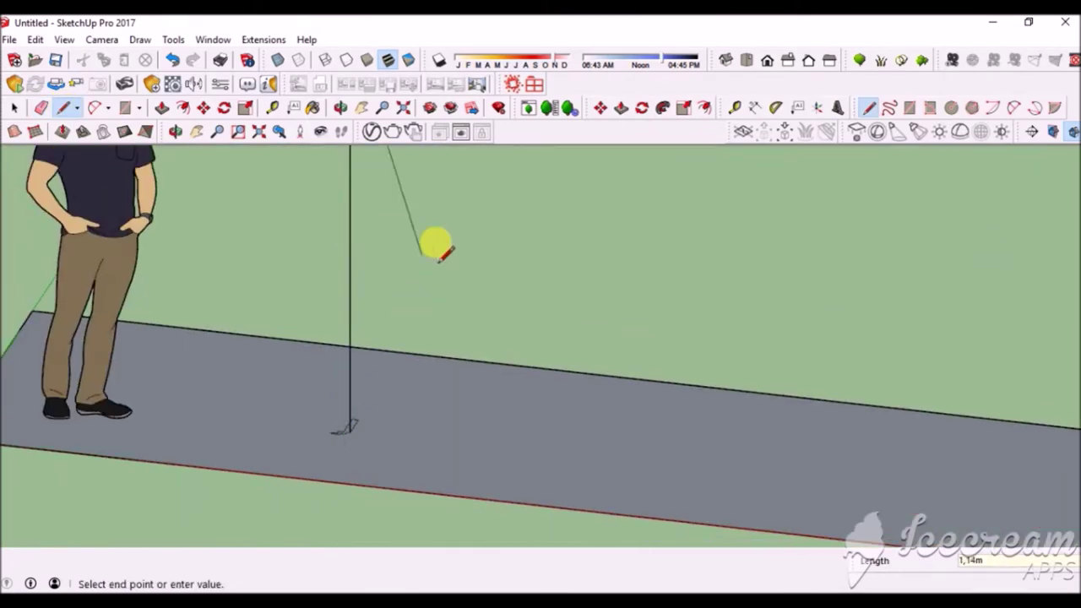
pyautogui.scroll(-2, 437, 249)
pyautogui.moveTo(452, 160); pyautogui.dragTo(512, 163, button='middle')
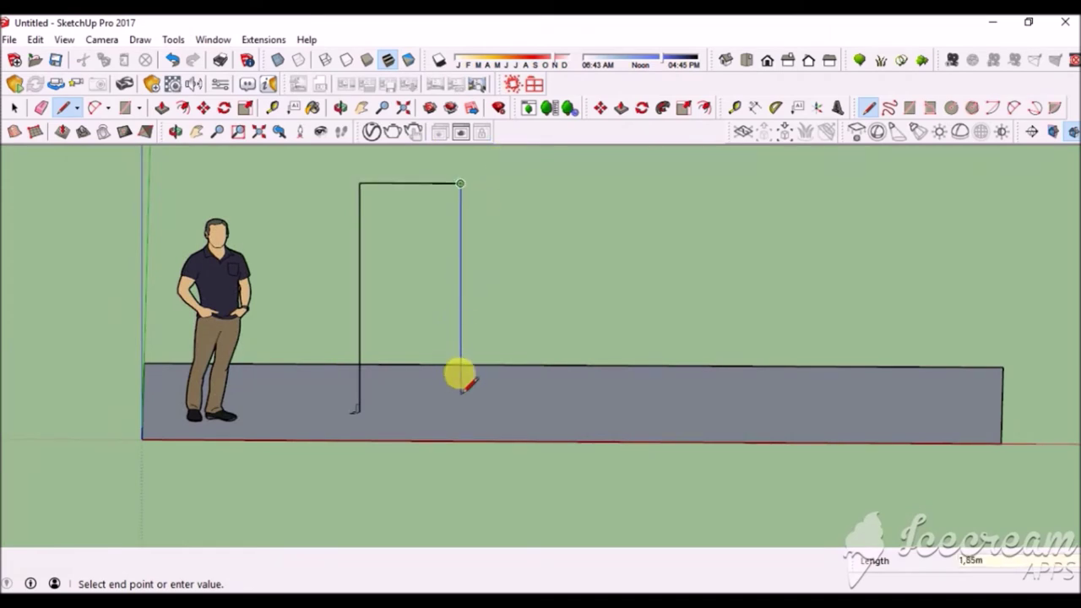
# - Sweep the stepped profile along the door path with Follow Me
pyautogui.click(664, 110)
pyautogui.scroll(5, 359, 414)
pyautogui.scroll(3, 376, 380)
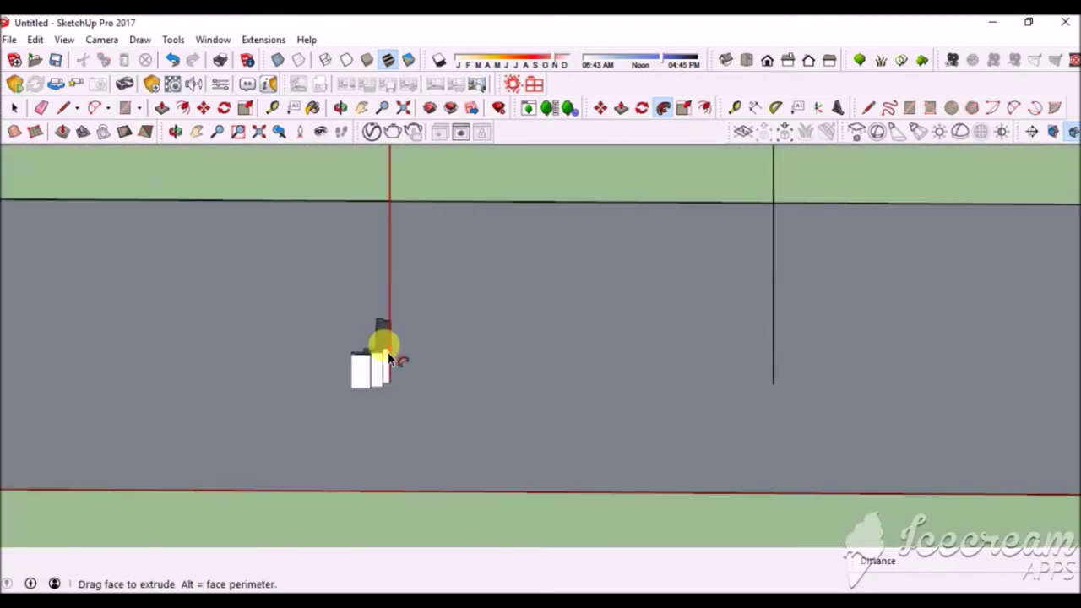
pyautogui.scroll(-5, 391, 355)
pyautogui.scroll(-2, 379, 380)
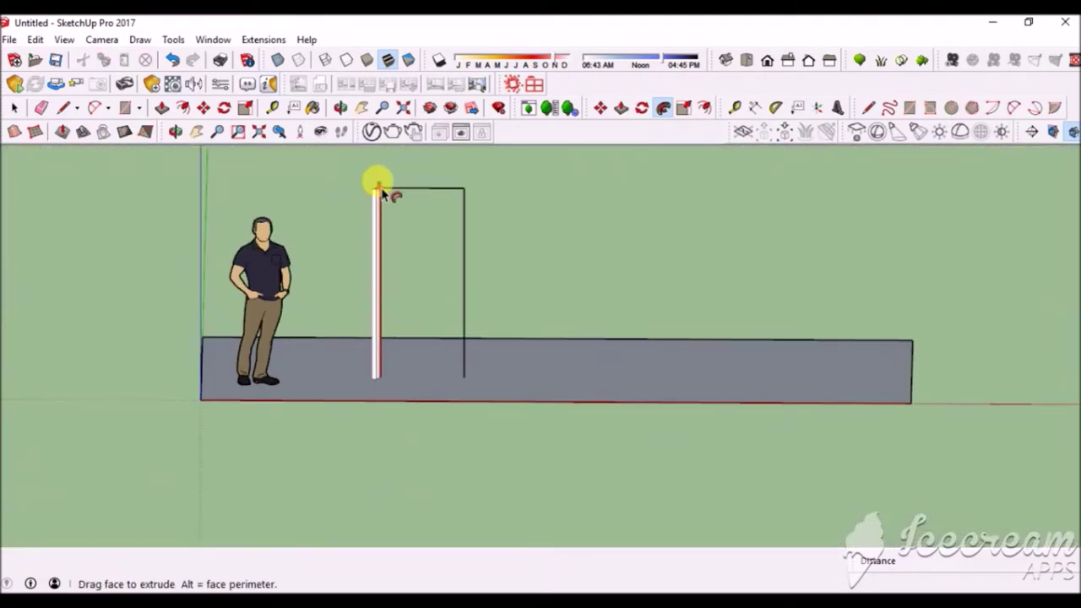
pyautogui.click(467, 343)
# - Inspect the frame's top-left corner up close, then select the entire door frame
pyautogui.scroll(5, 374, 188)
pyautogui.moveTo(375, 188); pyautogui.dragTo(332, 214, button='middle')
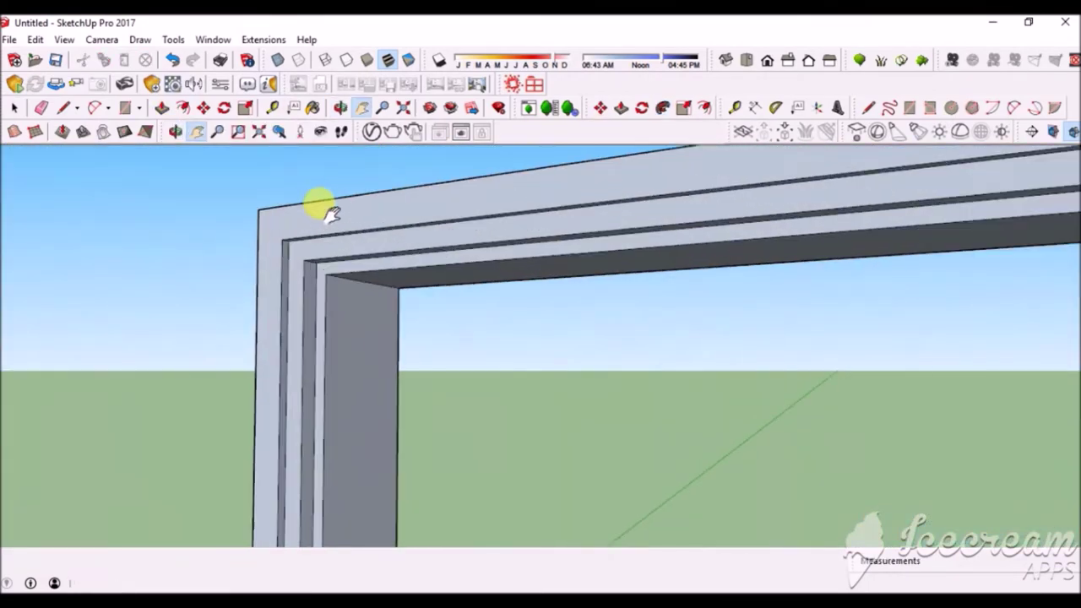
pyautogui.scroll(4, 371, 203)
pyautogui.scroll(3, 282, 271)
pyautogui.moveTo(282, 290)
pyautogui.mouseDown(button='middle')
pyautogui.moveTo(287, 306)
pyautogui.moveTo(313, 265)
pyautogui.moveTo(254, 211)
pyautogui.mouseUp(button='middle')
pyautogui.scroll(-3, 254, 258)
pyautogui.moveTo(253, 259); pyautogui.dragTo(386, 164, button='middle')
pyautogui.scroll(-5, 313, 295)
pyautogui.moveTo(313, 295)
pyautogui.mouseDown(button='middle')
pyautogui.moveTo(439, 402)
pyautogui.moveTo(460, 392)
pyautogui.mouseUp(button='middle')
pyautogui.click(15, 107)
pyautogui.moveTo(329, 250); pyautogui.dragTo(515, 507)
pyautogui.rightClick(377, 293)
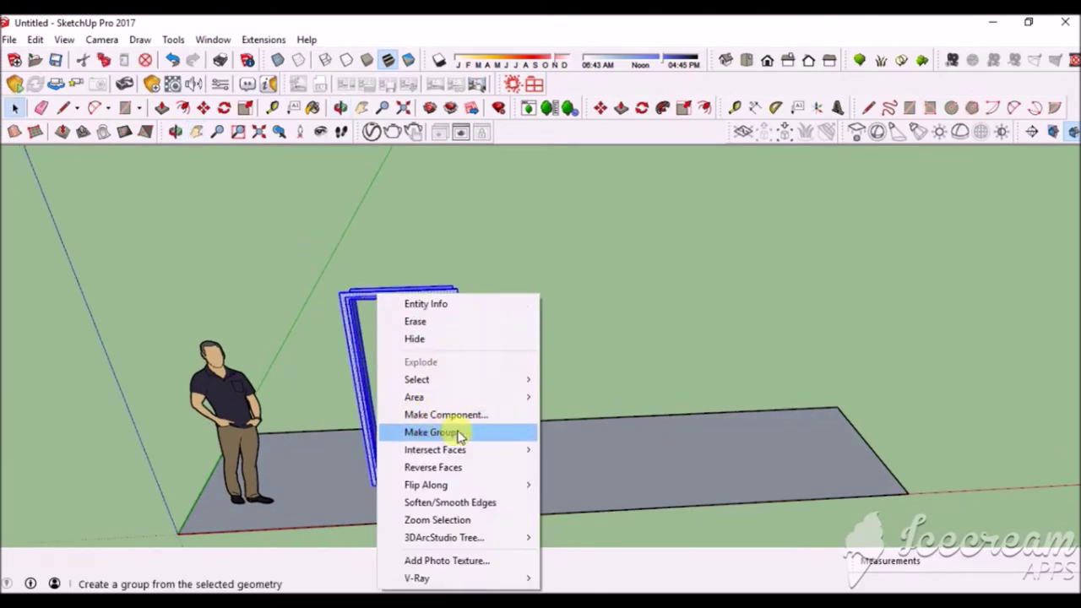
# - Make the door frame a single group and look toward its upper-left corner
pyautogui.click(424, 432)
pyautogui.scroll(5, 403, 451)
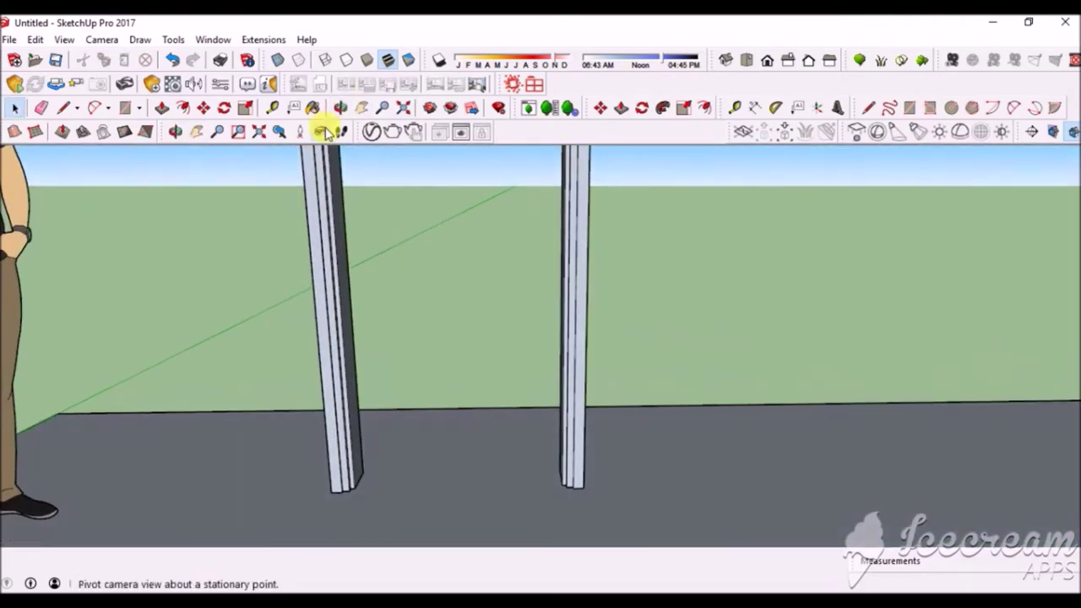
pyautogui.click(325, 131)
pyautogui.scroll(3, 459, 306)
pyautogui.moveTo(459, 307); pyautogui.dragTo(241, 302)
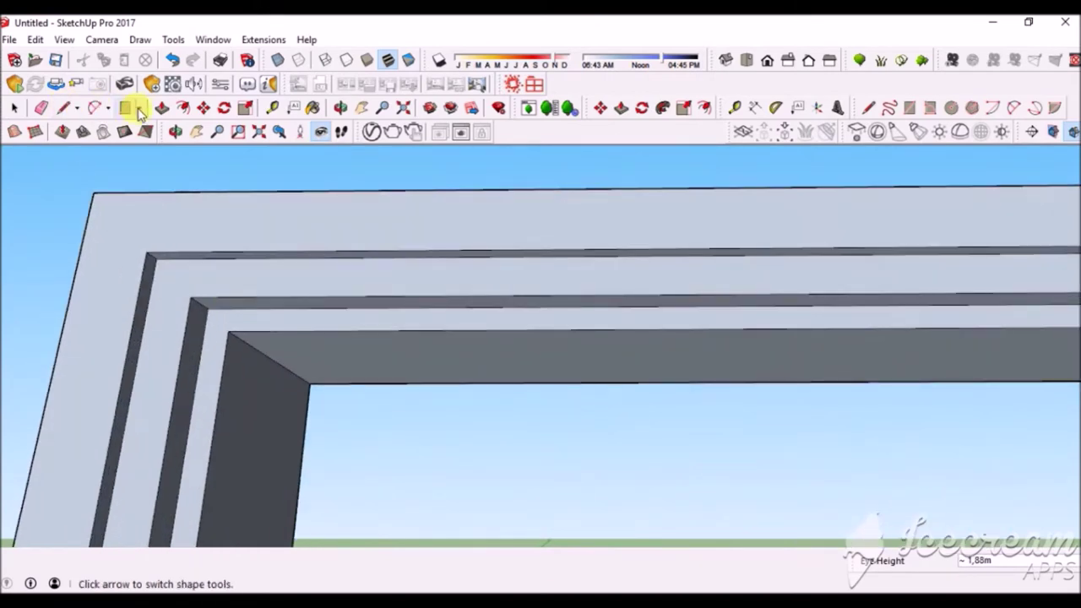
# - Add a guide along the frame's inner edge at the head
pyautogui.press('t')
pyautogui.scroll(2, 224, 339)
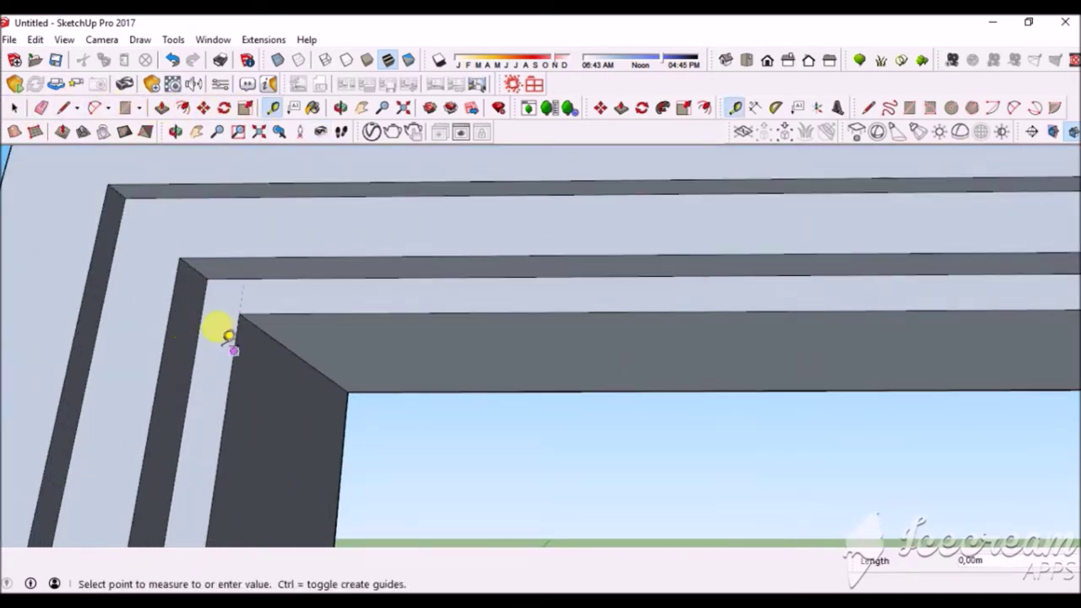
pyautogui.click(219, 331)
pyautogui.click(272, 282)
pyautogui.scroll(-3, 85, 212)
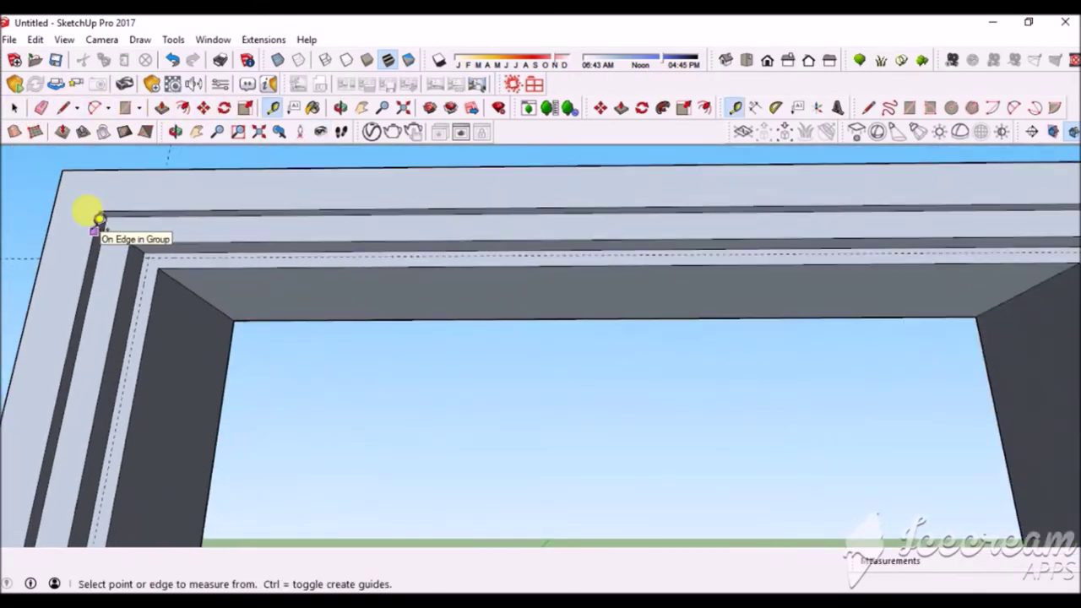
pyautogui.scroll(-2, 92, 218)
pyautogui.scroll(3, 289, 218)
# - Add a 0.01 m guide inside the frame at the corner, down toward the post base
pyautogui.moveTo(596, 214); pyautogui.dragTo(514, 254, button='middle')
pyautogui.scroll(2, 514, 279)
pyautogui.click(507, 308)
pyautogui.click(571, 262)
pyautogui.scroll(-3, 560, 248)
pyautogui.scroll(3, 560, 247)
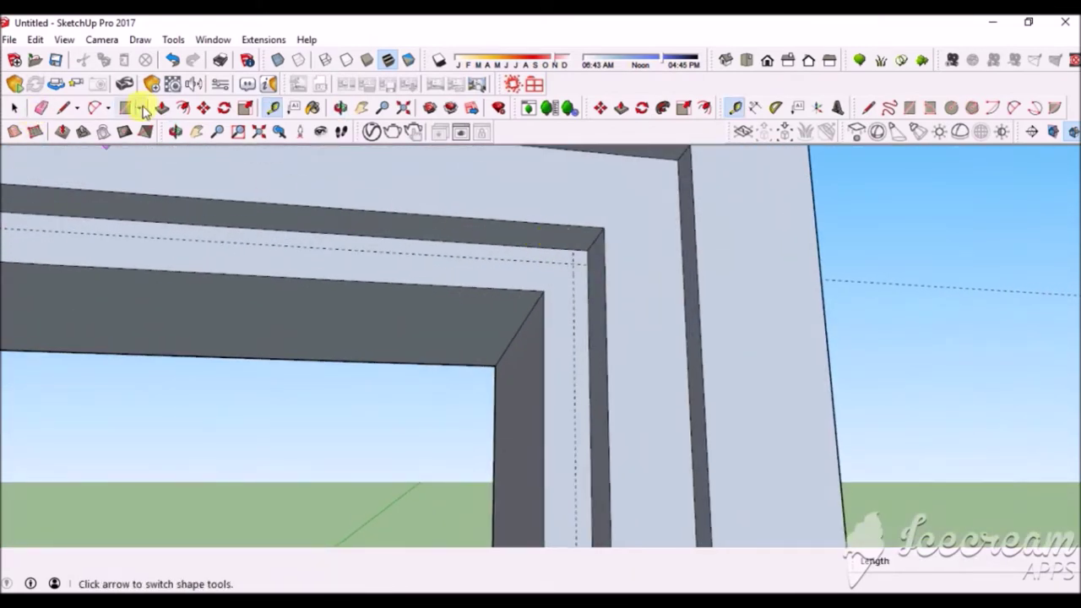
pyautogui.scroll(-5, 632, 200)
pyautogui.moveTo(618, 202); pyautogui.dragTo(430, 506, button='middle')
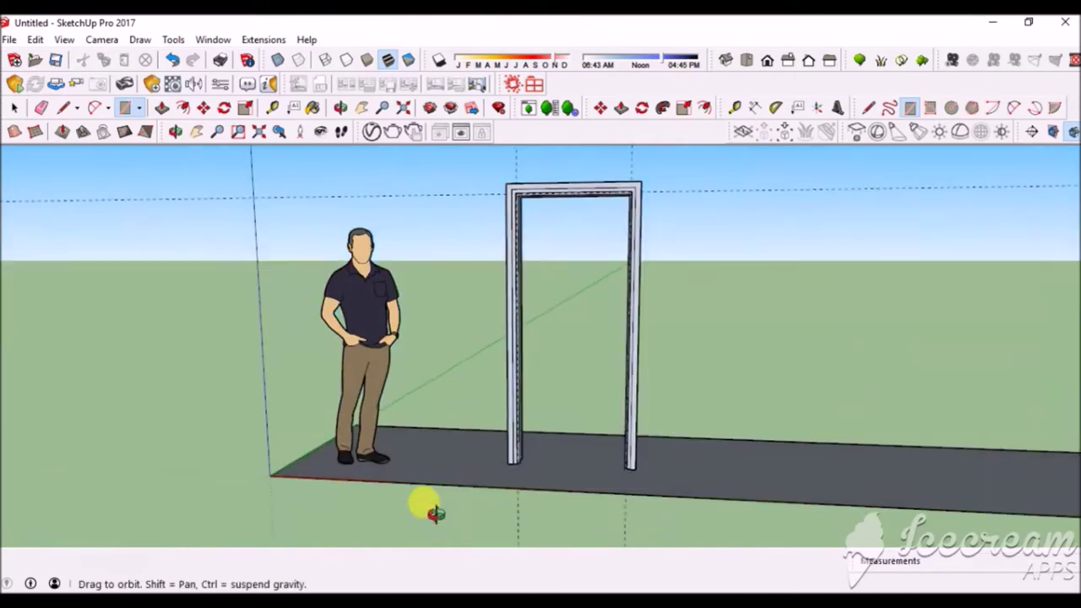
pyautogui.scroll(4, 363, 499)
pyautogui.scroll(2, 416, 477)
# - Finish the door-leaf rectangle inside the frame and group the white door face
pyautogui.click(416, 478)
pyautogui.scroll(-2, 410, 423)
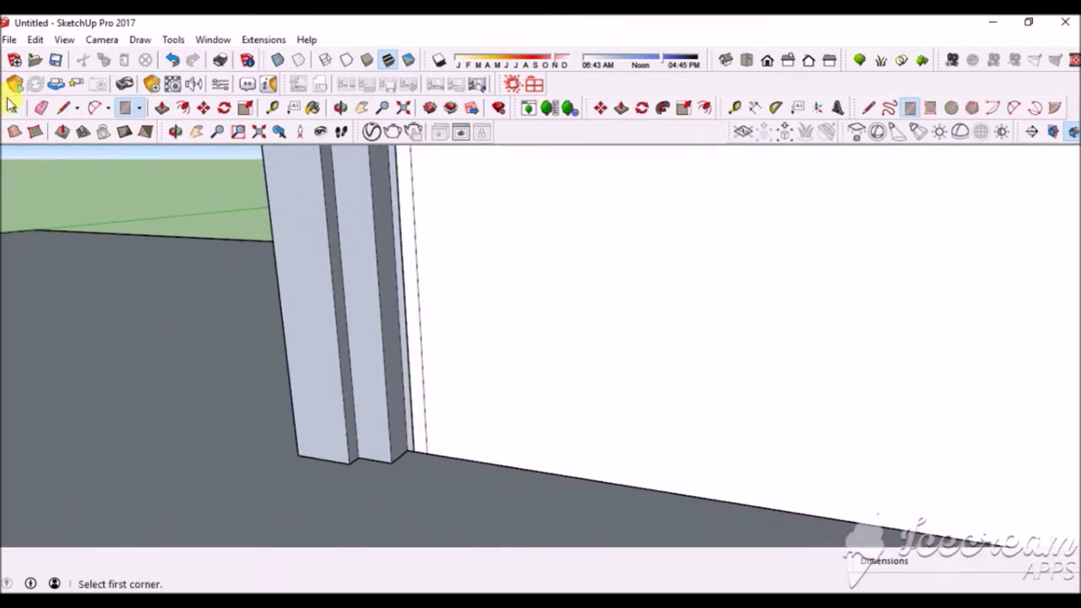
pyautogui.click(13, 105)
pyautogui.click(623, 261)
pyautogui.rightClick(593, 269)
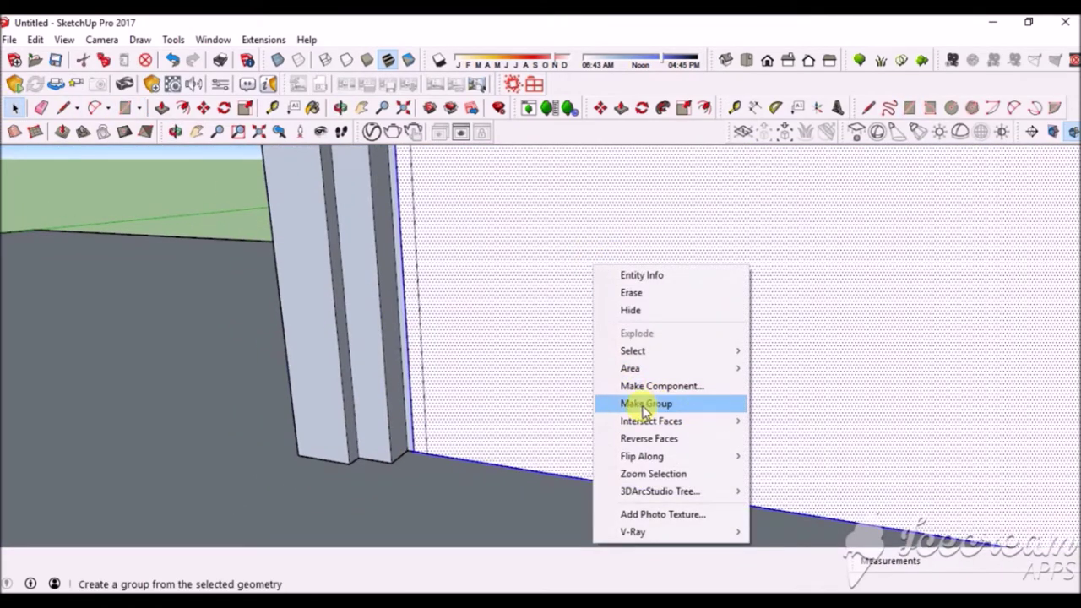
pyautogui.click(646, 404)
# - Move the white door panel back into place within the frame
pyautogui.moveTo(251, 449); pyautogui.dragTo(502, 381, button='middle')
pyautogui.scroll(-2, 510, 346)
pyautogui.scroll(1, 491, 409)
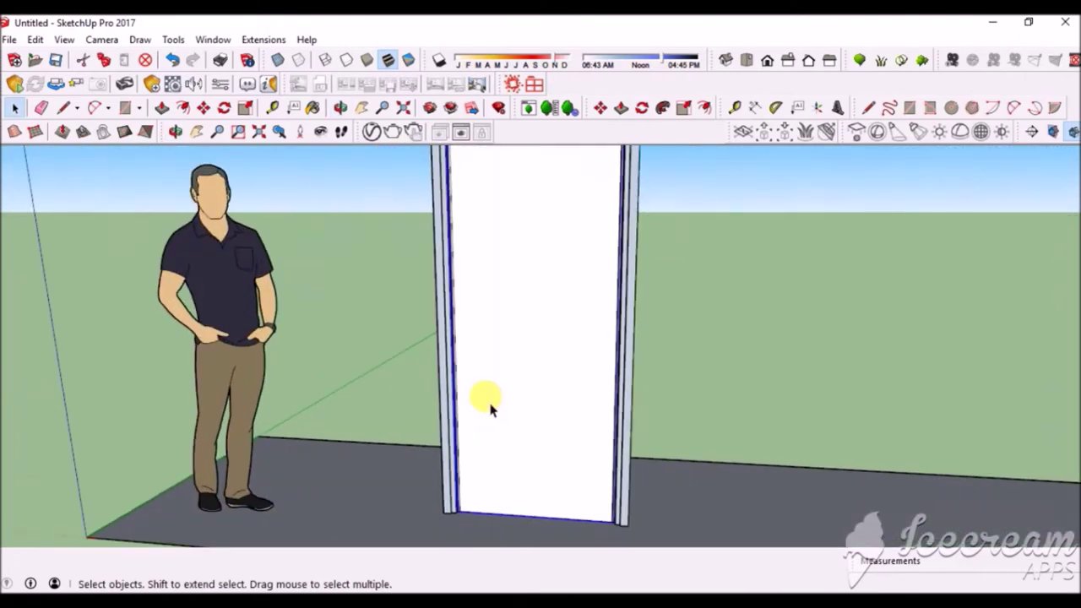
pyautogui.click(204, 108)
pyautogui.click(489, 270)
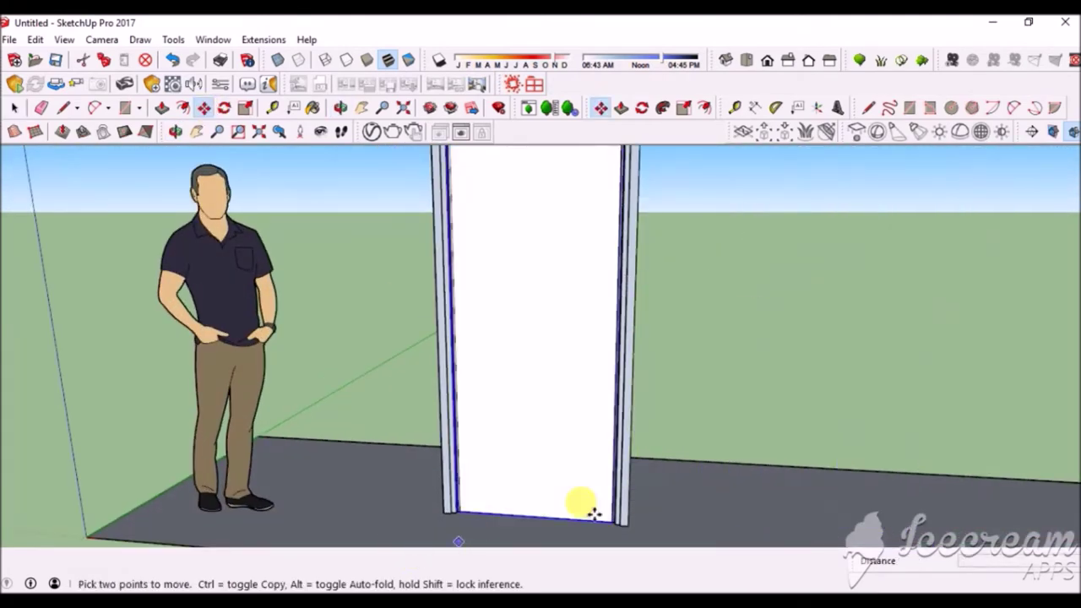
pyautogui.scroll(3, 458, 519)
pyautogui.click(349, 507)
pyautogui.scroll(2, 254, 495)
# - Push/Pull the door panel to 0.02m thick, then adjust its depth by 0.01m
pyautogui.click(162, 108)
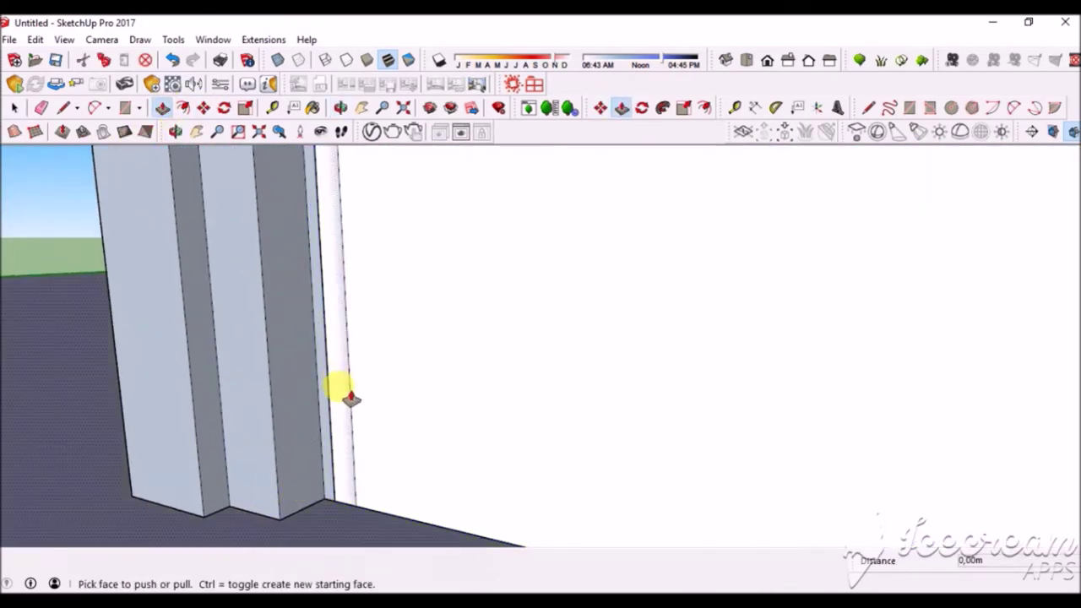
pyautogui.click(13, 110)
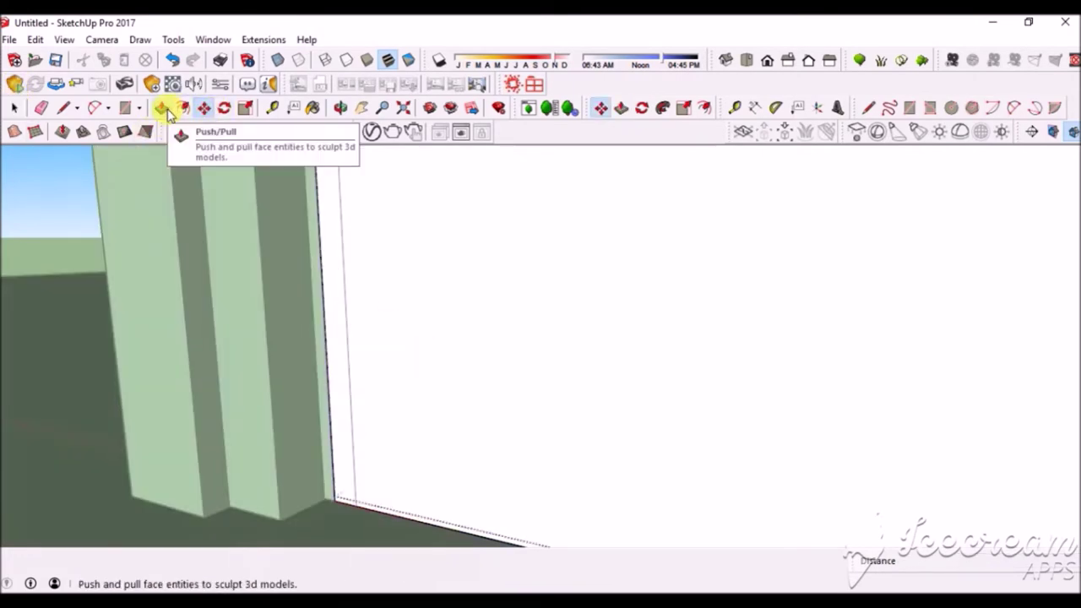
pyautogui.click(161, 108)
pyautogui.click(385, 505)
pyautogui.click(414, 499)
pyautogui.scroll(2, 425, 494)
pyautogui.moveTo(285, 469)
pyautogui.mouseDown(button='middle')
pyautogui.moveTo(350, 449)
pyautogui.moveTo(295, 381)
pyautogui.moveTo(264, 425)
pyautogui.mouseUp(button='middle')
pyautogui.click(247, 459)
pyautogui.click(70, 414)
pyautogui.moveTo(70, 415)
pyautogui.mouseDown(button='middle')
pyautogui.moveTo(181, 434)
pyautogui.moveTo(278, 417)
pyautogui.mouseUp(button='middle')
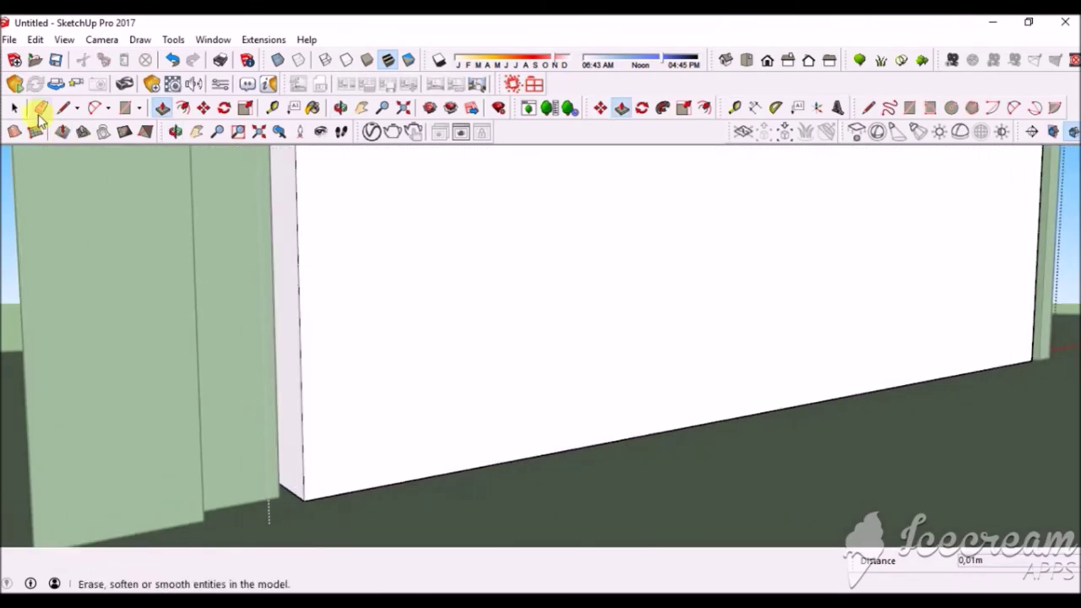
# - Start a line at the jamb's bottom corner, cancel it, and view the jamb's other side
pyautogui.click(63, 108)
pyautogui.click(289, 490)
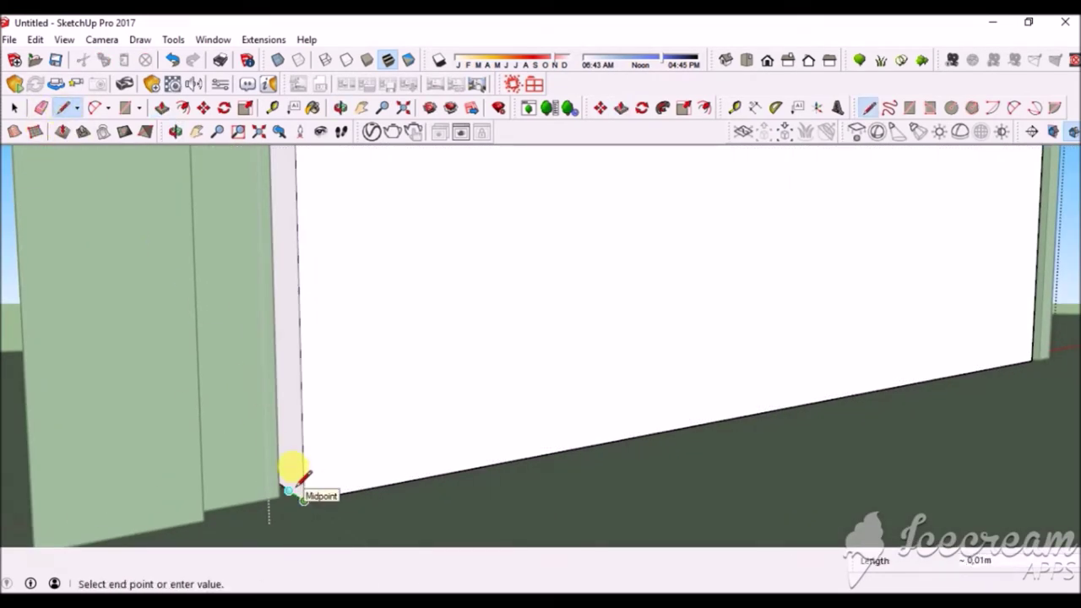
pyautogui.press('Escape')
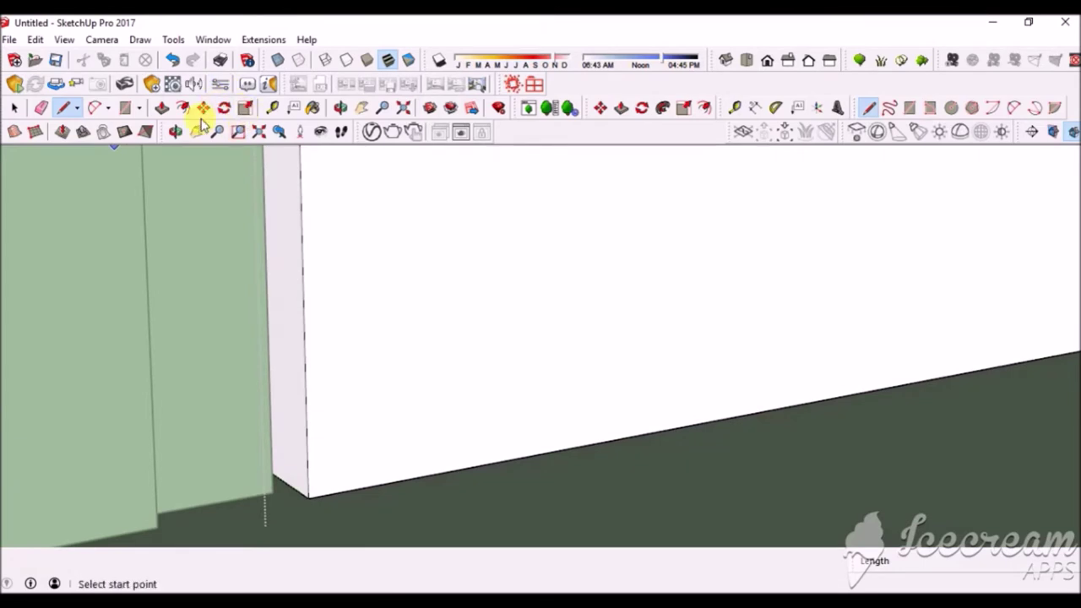
pyautogui.click(125, 107)
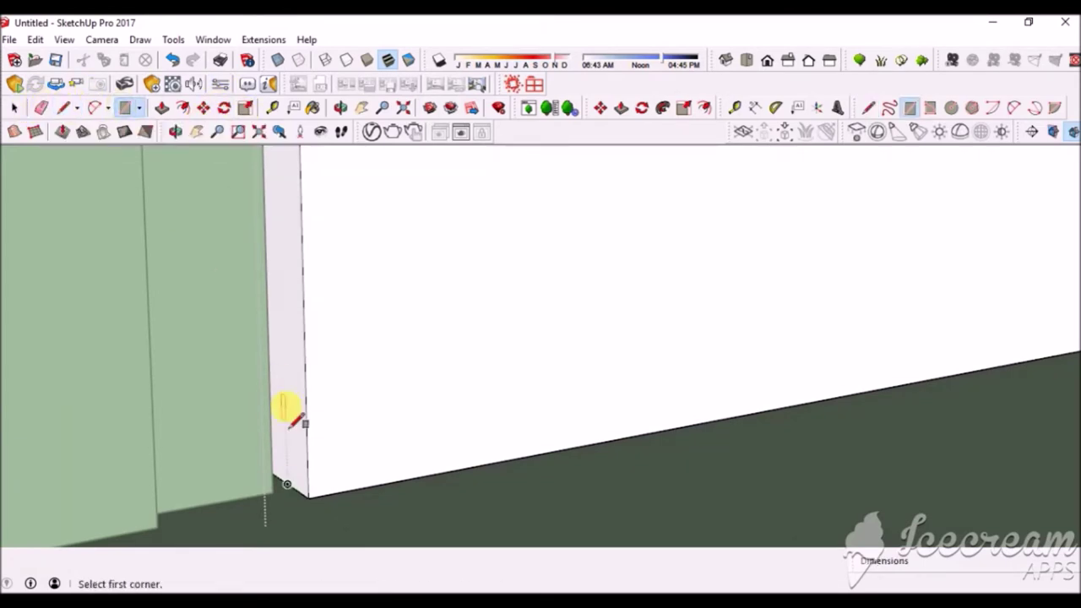
pyautogui.moveTo(285, 410); pyautogui.dragTo(330, 478, button='middle')
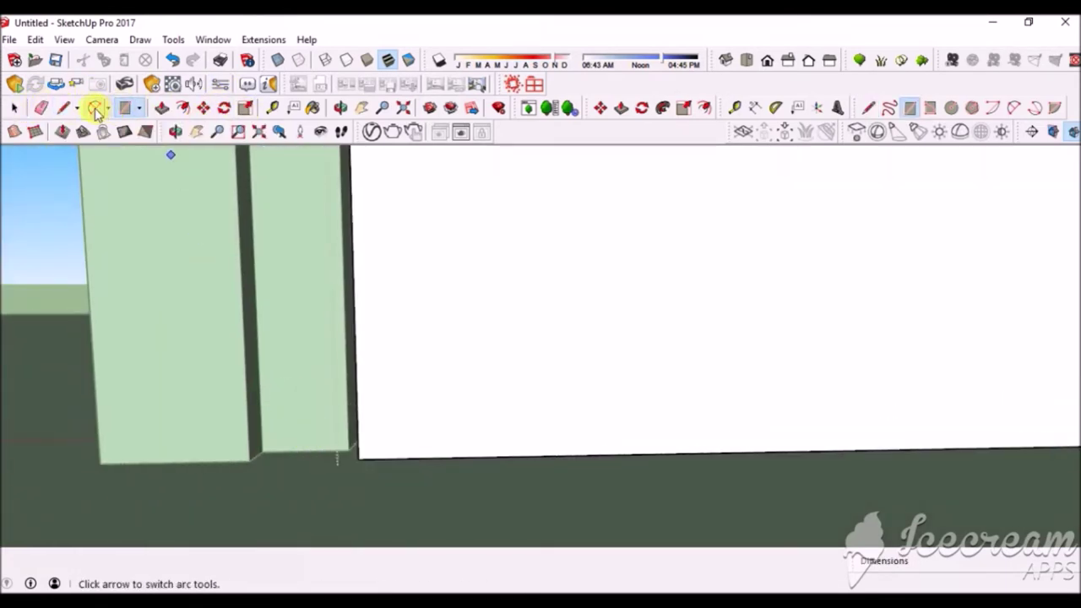
# - Place Tape Measure guides 0.01m in from the door frame's top-left and top-right corners
pyautogui.click(272, 108)
pyautogui.click(298, 242)
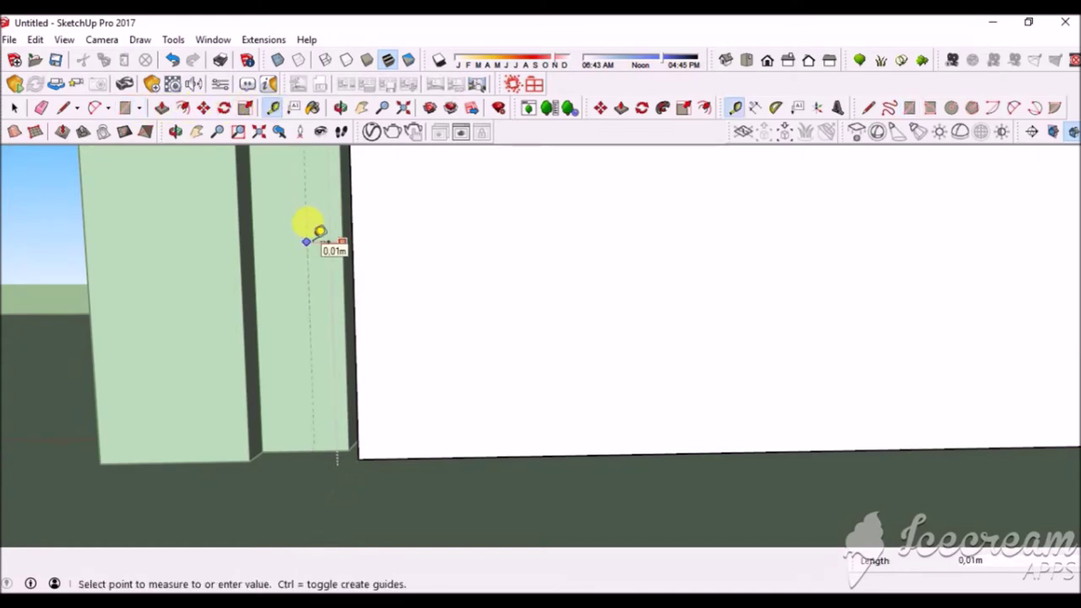
pyautogui.click(319, 231)
pyautogui.scroll(-2, 317, 338)
pyautogui.scroll(-2, 326, 470)
pyautogui.scroll(-3, 326, 302)
pyautogui.scroll(5, 323, 261)
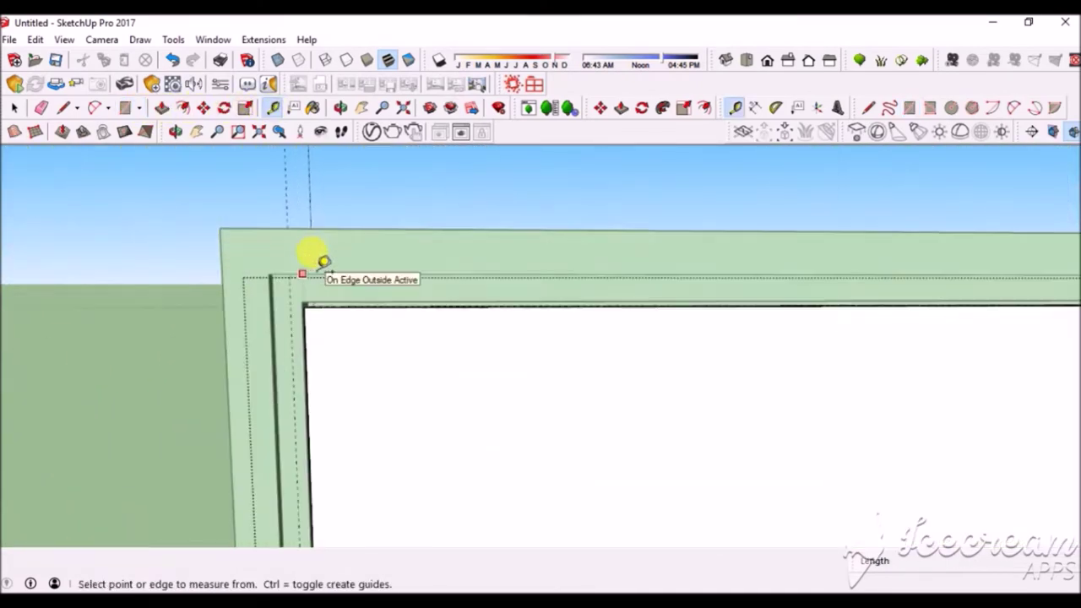
pyautogui.scroll(2, 323, 262)
pyautogui.click(314, 304)
pyautogui.click(306, 289)
pyautogui.scroll(-3, 591, 271)
pyautogui.scroll(3, 816, 265)
pyautogui.click(740, 279)
# - Draw the stop-strip rectangle along the guides down to the door's bottom
pyautogui.click(766, 222)
pyautogui.scroll(-1, 766, 222)
pyautogui.click(125, 107)
pyautogui.click(831, 200)
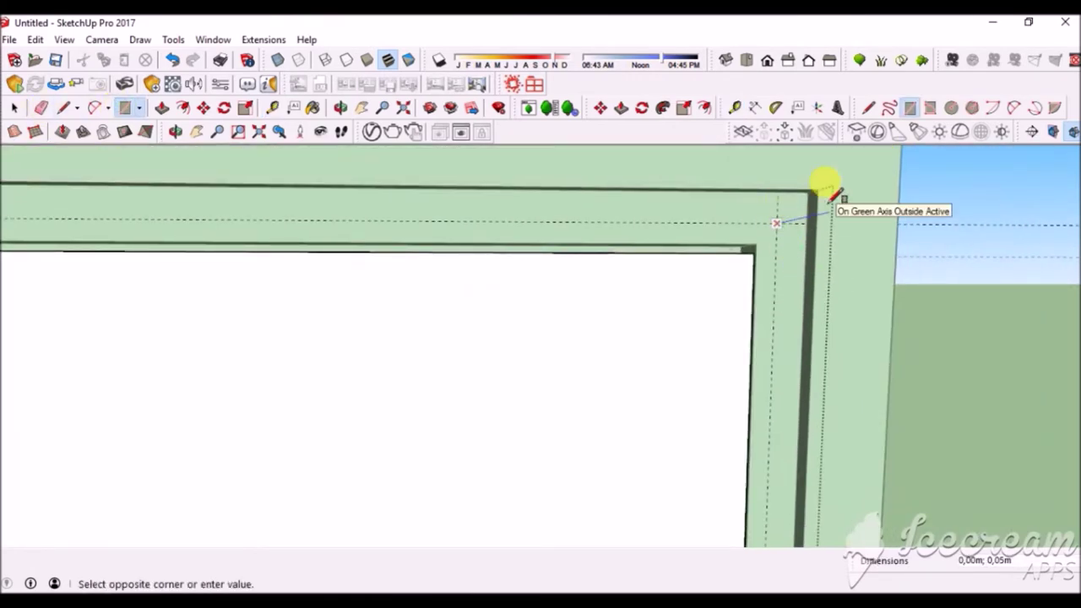
pyautogui.scroll(-3, 830, 199)
pyautogui.scroll(3, 616, 514)
pyautogui.moveTo(616, 514)
pyautogui.mouseDown(button='middle')
pyautogui.moveTo(537, 517)
pyautogui.moveTo(596, 514)
pyautogui.moveTo(563, 460)
pyautogui.mouseUp(button='middle')
pyautogui.click(536, 517)
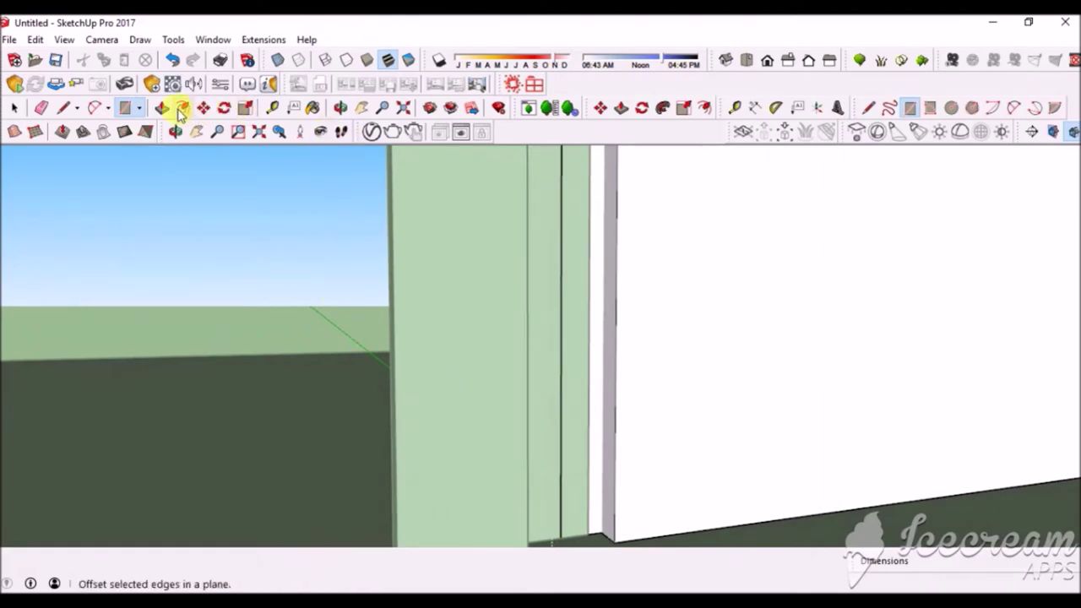
# - Push/Pull the strip face out 0.01m from the jamb
pyautogui.click(162, 107)
pyautogui.click(601, 385)
pyautogui.click(574, 409)
pyautogui.click(581, 430)
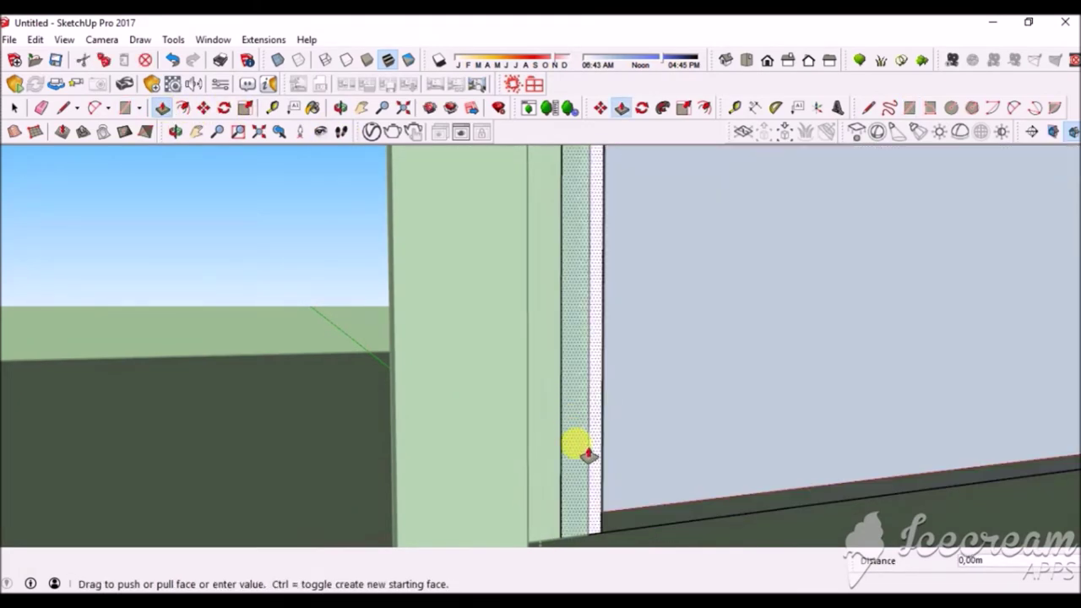
pyautogui.click(526, 482)
pyautogui.moveTo(527, 482)
pyautogui.mouseDown(button='middle')
pyautogui.moveTo(350, 464)
pyautogui.moveTo(560, 434)
pyautogui.moveTo(414, 435)
pyautogui.moveTo(562, 471)
pyautogui.mouseUp(button='middle')
# - Draw a line along the floor edge at the door's bottom and erase the stray edges
pyautogui.click(63, 108)
pyautogui.click(84, 304)
pyautogui.click(466, 434)
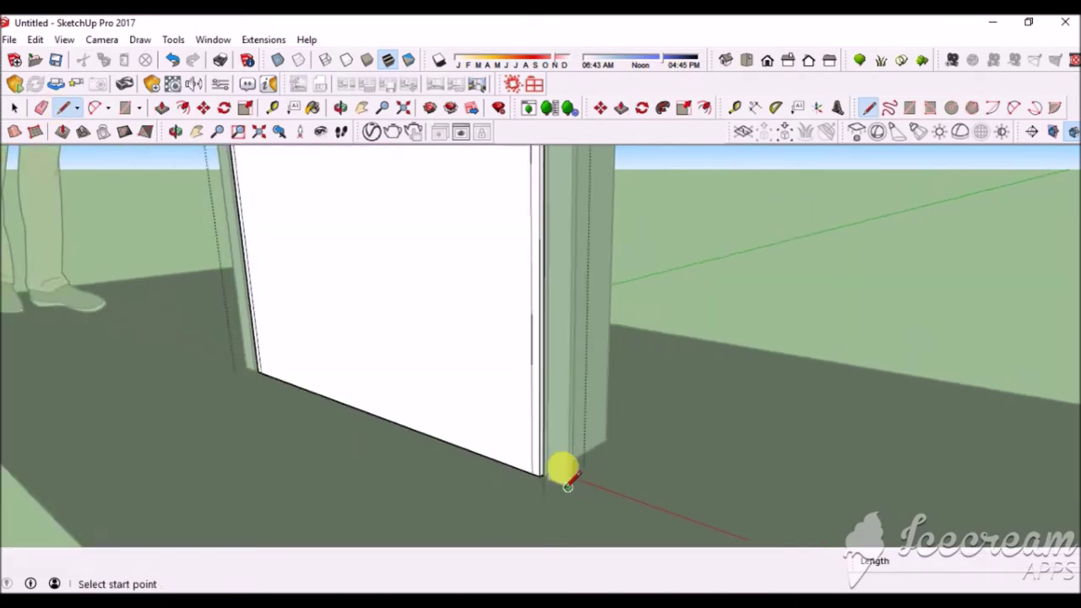
pyautogui.scroll(-3, 563, 470)
pyautogui.click(41, 108)
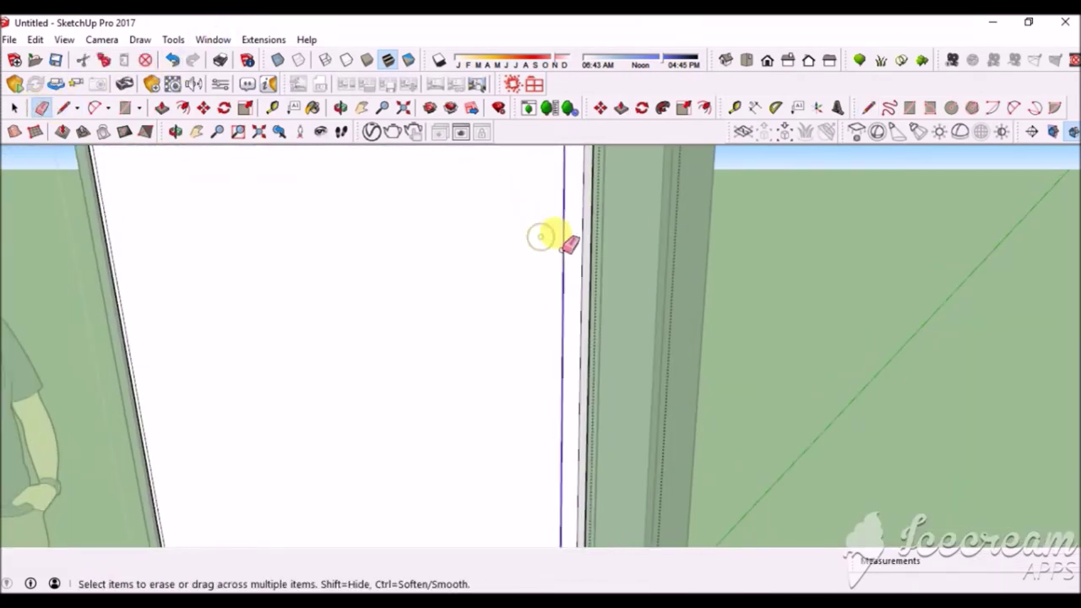
pyautogui.scroll(-3, 507, 310)
pyautogui.scroll(5, 309, 174)
pyautogui.scroll(-3, 359, 172)
pyautogui.moveTo(357, 314)
pyautogui.mouseDown(button='middle')
pyautogui.moveTo(718, 381)
pyautogui.moveTo(183, 379)
pyautogui.mouseUp(button='middle')
pyautogui.scroll(3, 438, 281)
pyautogui.moveTo(439, 281)
pyautogui.mouseDown(button='middle')
pyautogui.moveTo(570, 363)
pyautogui.moveTo(406, 362)
pyautogui.mouseUp(button='middle')
pyautogui.scroll(-2, 405, 363)
# - Choose the Circle tool from the shape drawing options
pyautogui.click(15, 107)
pyautogui.click(140, 107)
pyautogui.click(148, 166)
pyautogui.scroll(2, 386, 309)
# - Draw an outer and a smaller concentric inner circle on the slab beside the door
pyautogui.moveTo(386, 309)
pyautogui.mouseDown(button='middle')
pyautogui.moveTo(448, 426)
pyautogui.moveTo(692, 318)
pyautogui.mouseUp(button='middle')
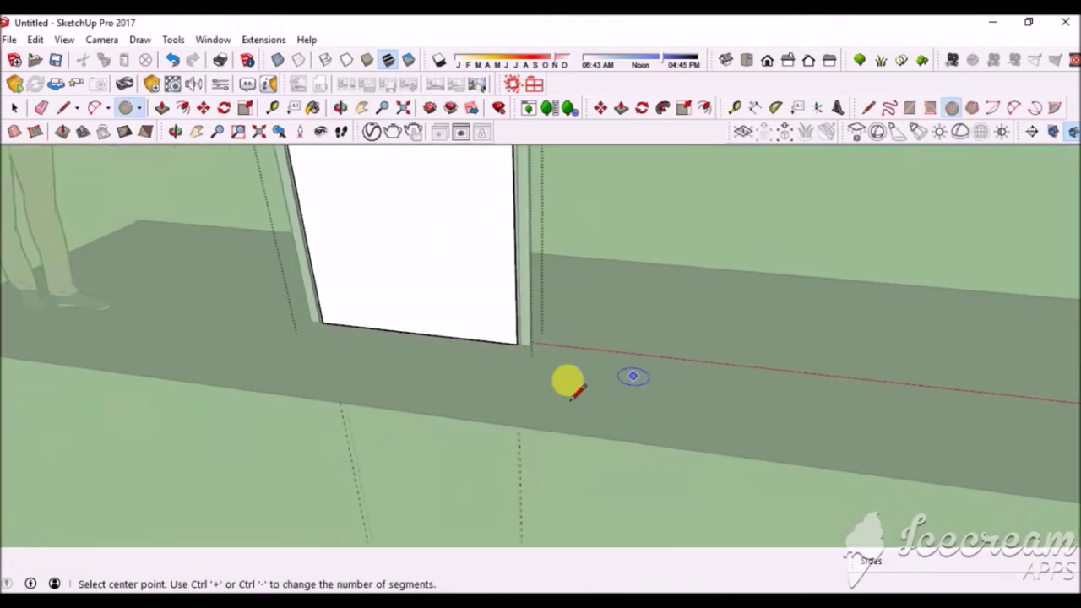
pyautogui.scroll(2, 692, 319)
pyautogui.click(540, 387)
pyautogui.click(537, 390)
pyautogui.scroll(2, 542, 388)
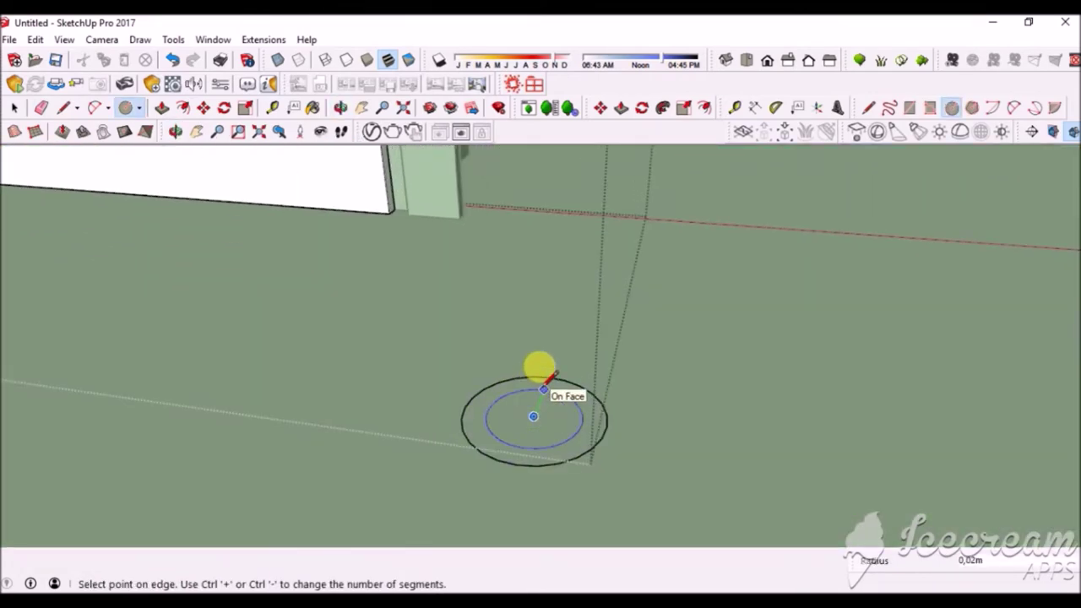
pyautogui.click(543, 389)
pyautogui.scroll(-3, 543, 390)
# - Push/Pull the ring up into a hollow cylinder and draw a line across its hole
pyautogui.press('p')
pyautogui.moveTo(490, 478)
pyautogui.mouseDown()
pyautogui.moveTo(473, 387)
pyautogui.moveTo(495, 436)
pyautogui.mouseUp()
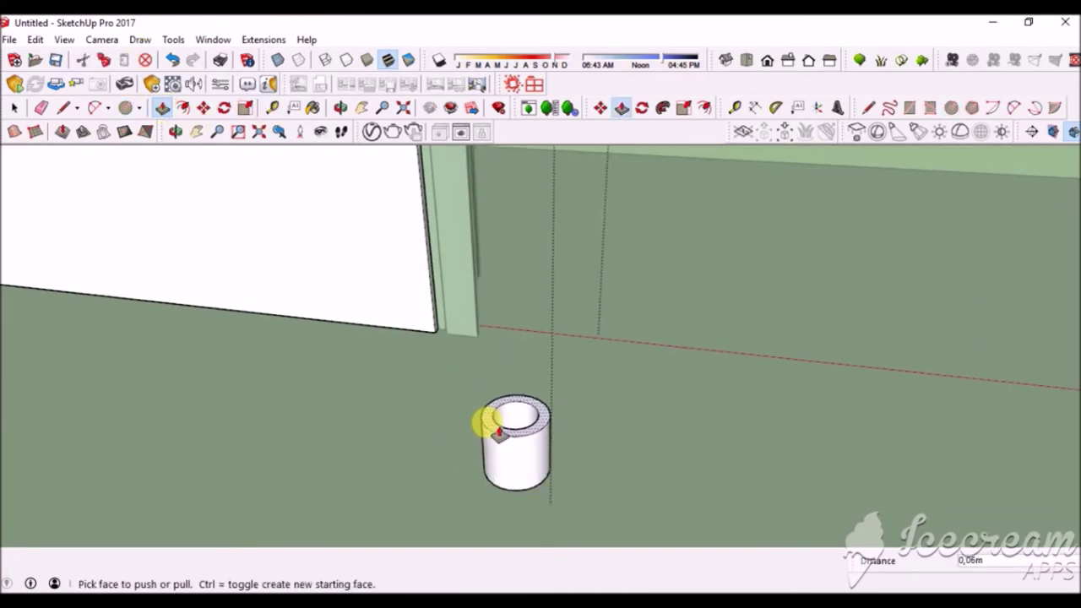
pyautogui.scroll(2, 498, 433)
pyautogui.click(64, 108)
pyautogui.click(466, 409)
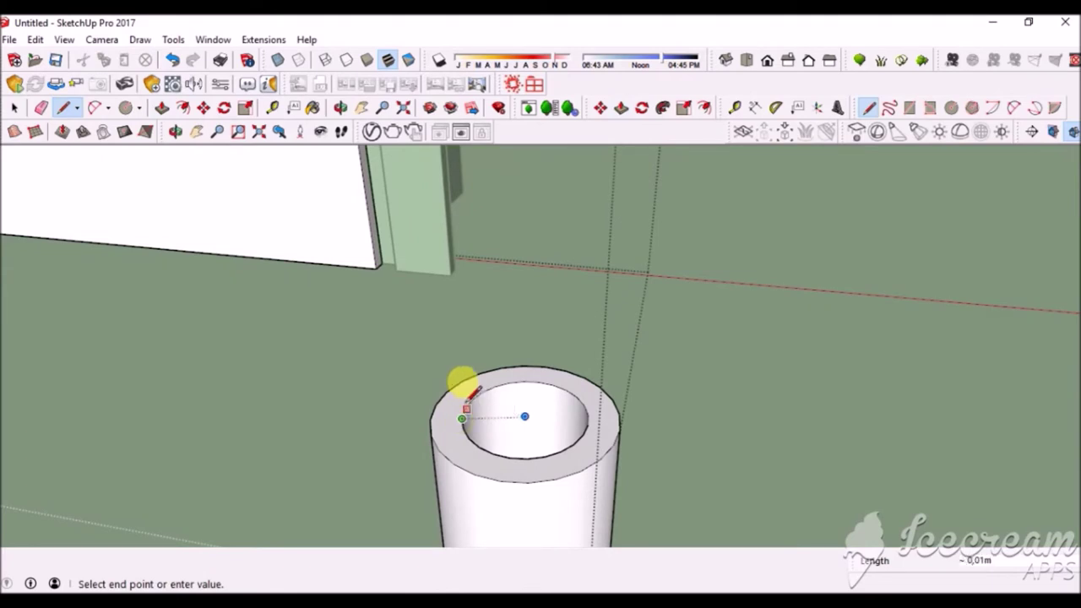
pyautogui.click(589, 410)
pyautogui.scroll(1, 499, 422)
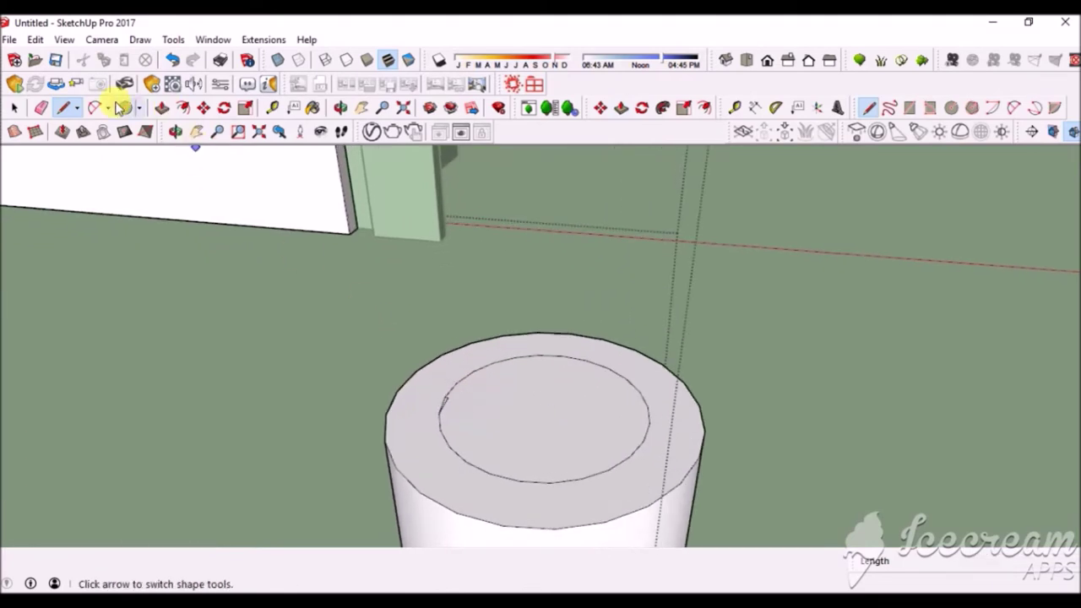
# - Push the inner circle face, close the top with a line, and erase the extra edges
pyautogui.click(41, 108)
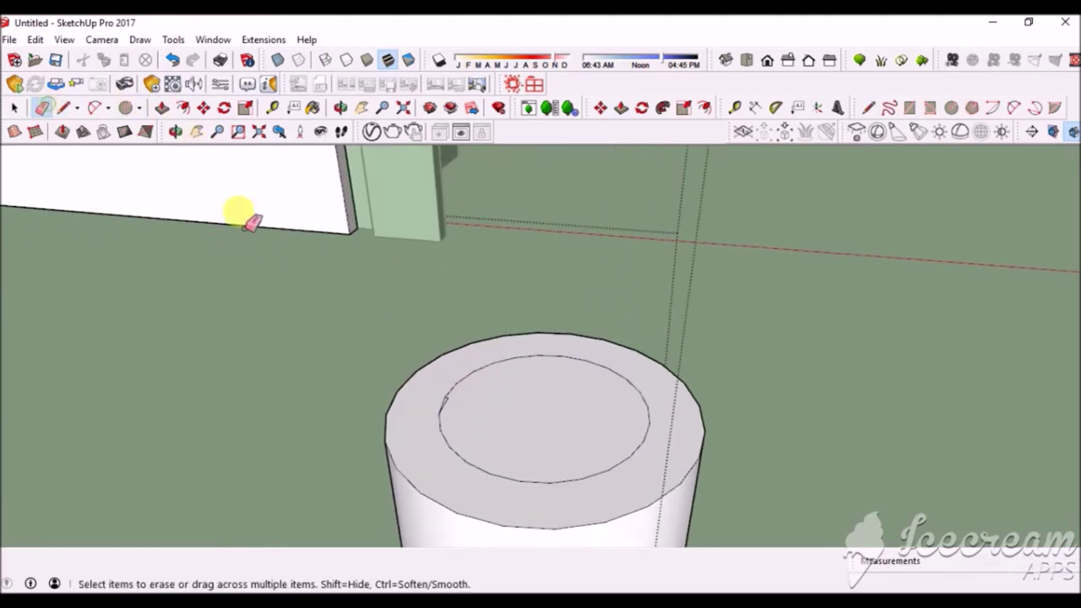
pyautogui.click(162, 108)
pyautogui.scroll(-3, 427, 376)
pyautogui.click(477, 346)
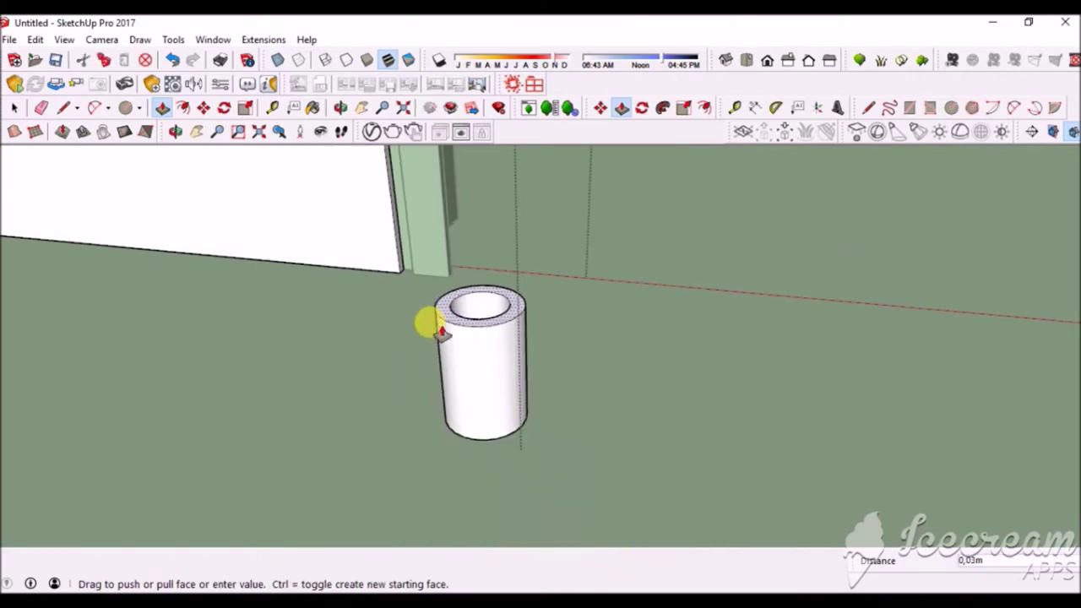
pyautogui.click(442, 346)
pyautogui.scroll(3, 447, 346)
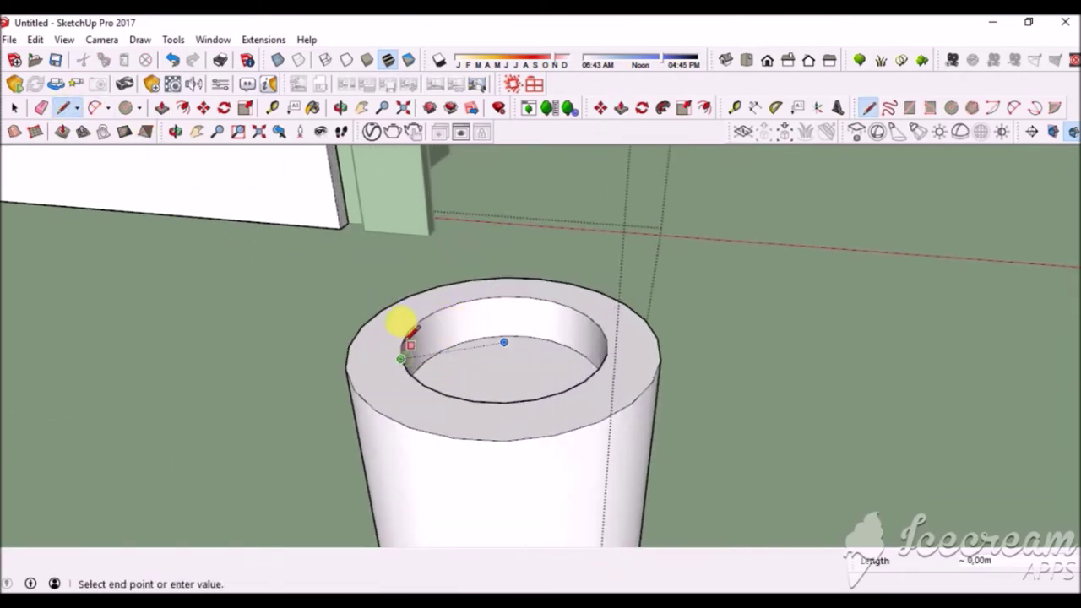
pyautogui.click(600, 326)
pyautogui.press('e')
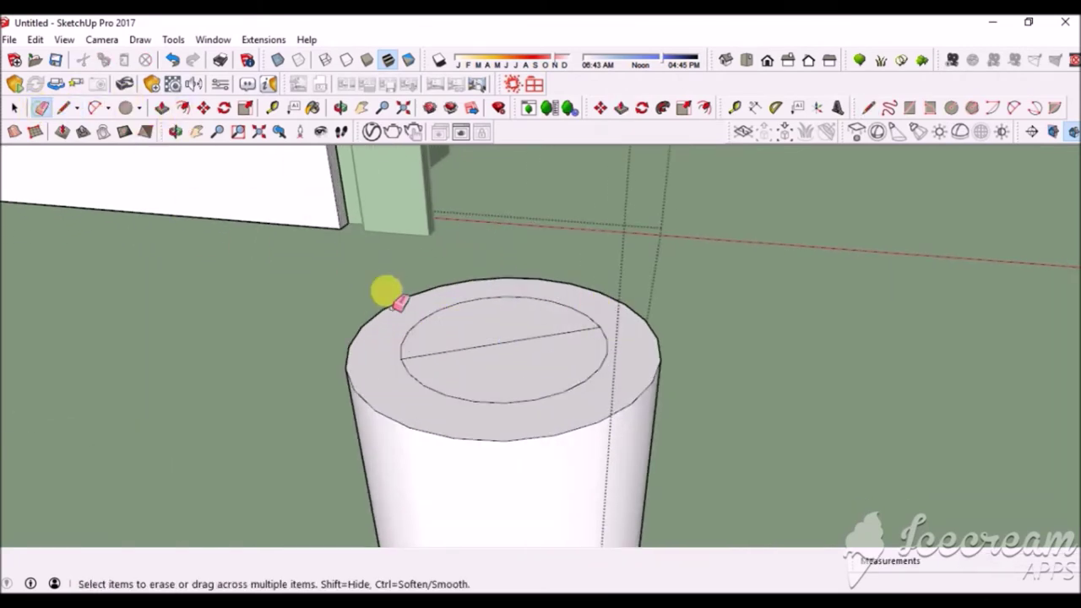
pyautogui.scroll(-5, 405, 351)
pyautogui.moveTo(442, 282); pyautogui.dragTo(430, 302, button='middle')
pyautogui.scroll(3, 454, 256)
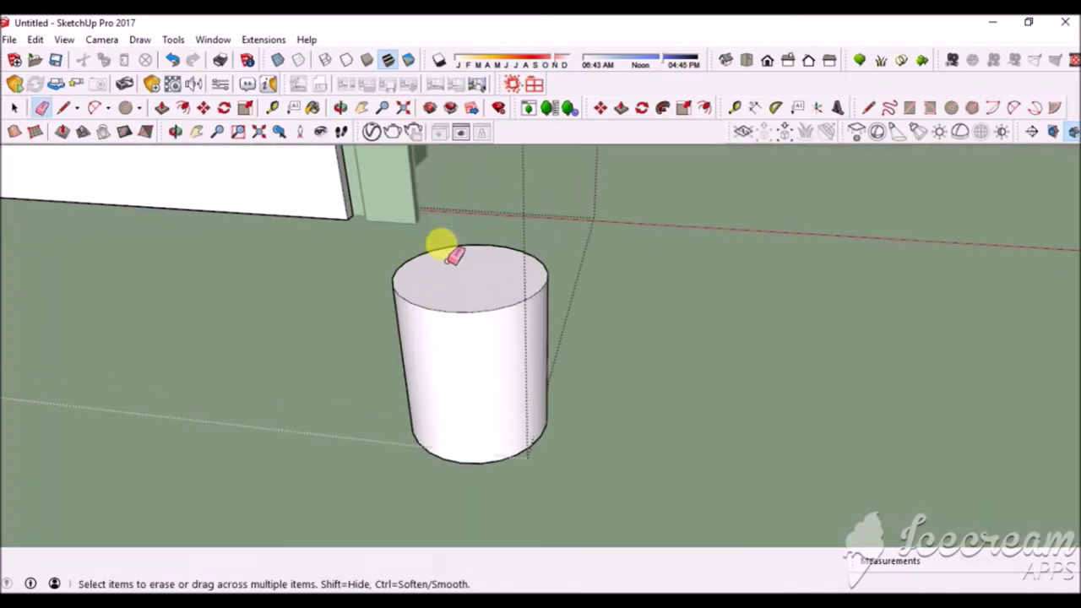
pyautogui.click(243, 110)
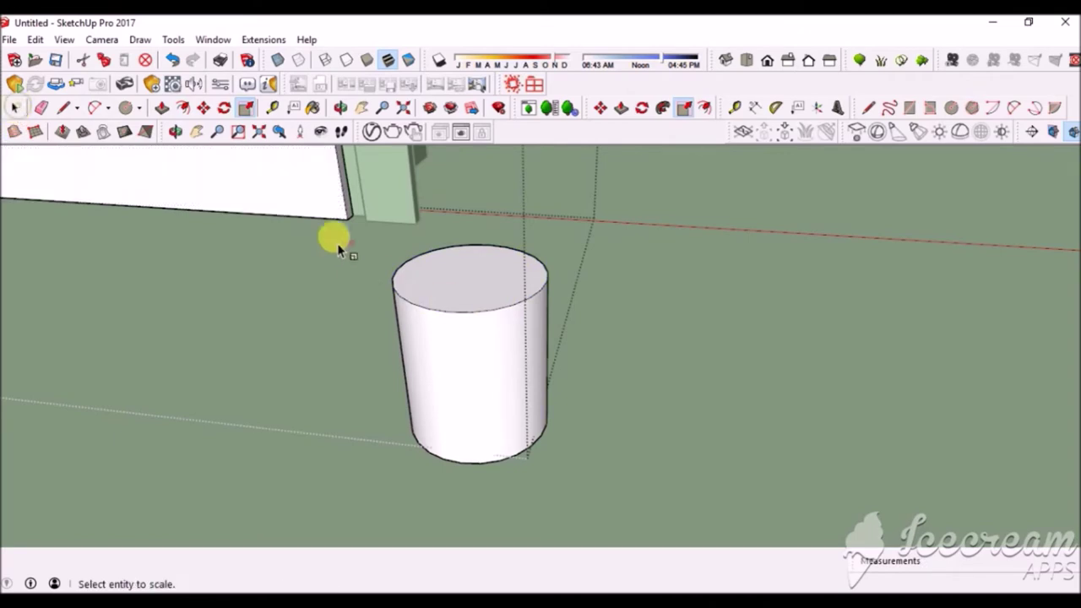
pyautogui.click(14, 107)
# - Select the whole cylinder and make it a group
pyautogui.moveTo(362, 228)
pyautogui.mouseDown()
pyautogui.moveTo(594, 462)
pyautogui.moveTo(582, 493)
pyautogui.mouseUp()
pyautogui.doubleClick(448, 363)
pyautogui.rightClick(478, 331)
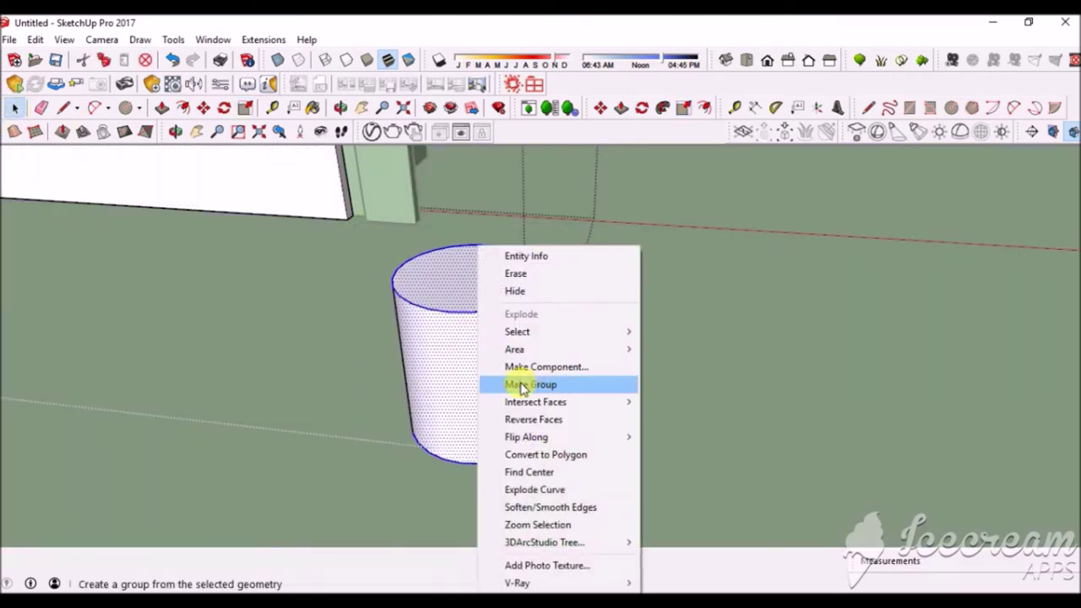
pyautogui.click(526, 387)
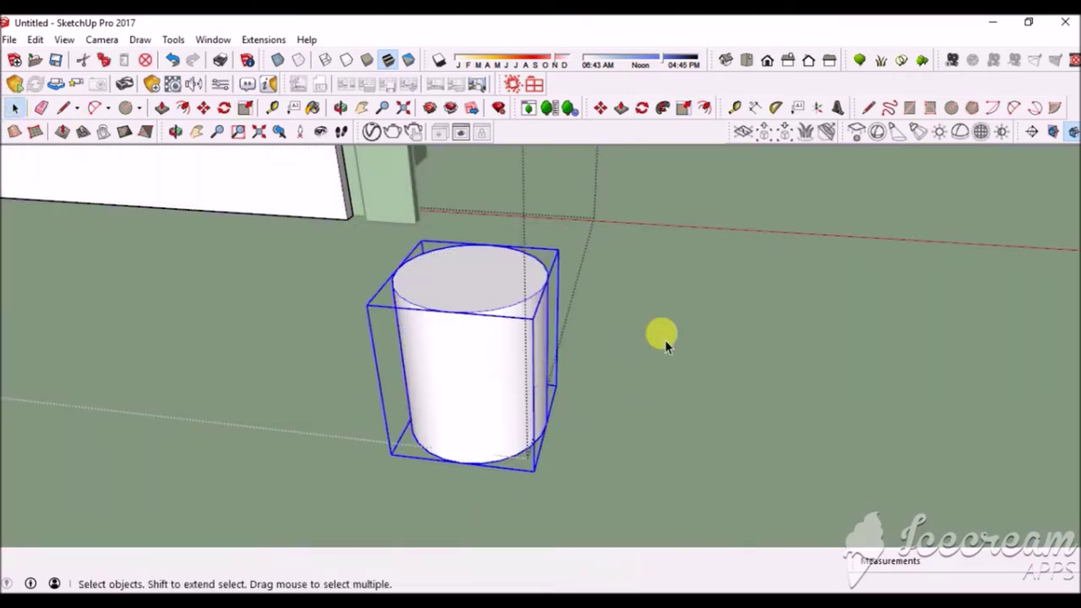
# - Scale the cylinder group narrower, entering 0,2 for the width, then in the other direction
pyautogui.click(248, 109)
pyautogui.moveTo(551, 348); pyautogui.dragTo(436, 340)
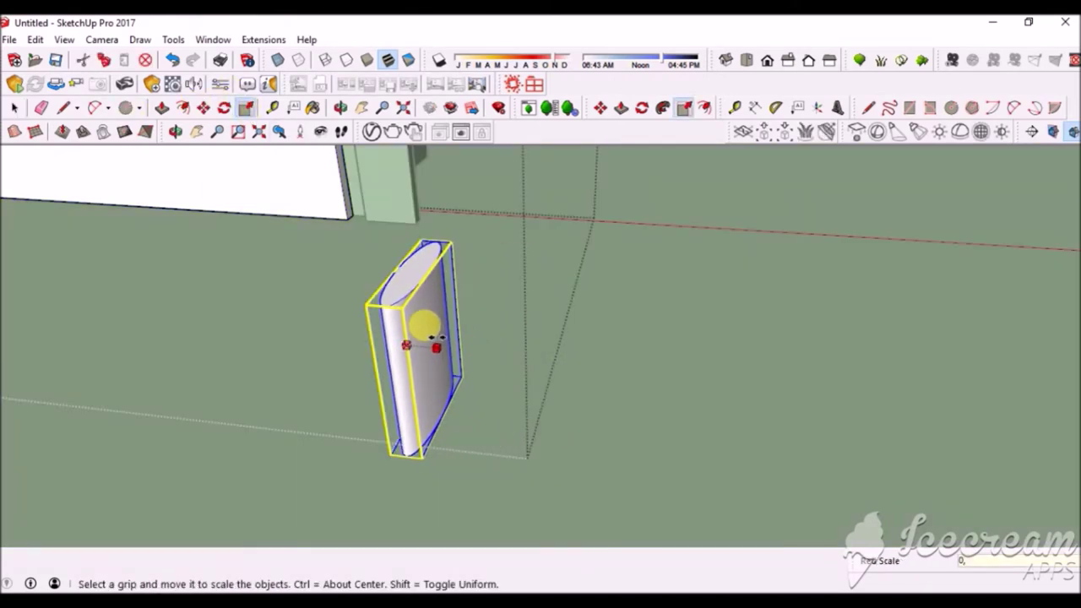
pyautogui.write('2')
pyautogui.press('Return')
pyautogui.moveTo(387, 390); pyautogui.dragTo(411, 357)
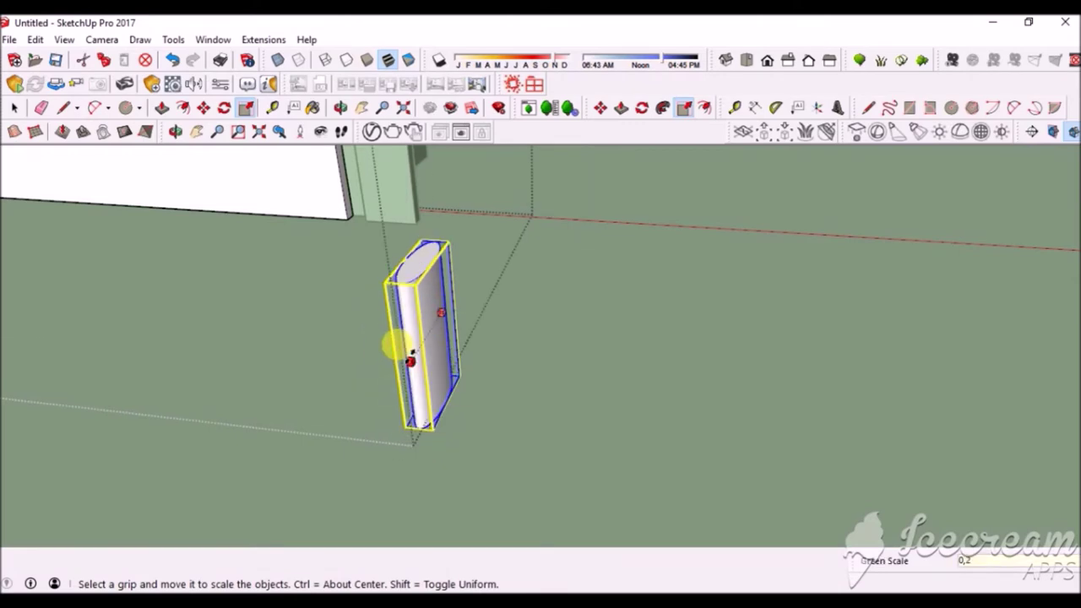
pyautogui.moveTo(434, 241)
pyautogui.mouseDown(button='middle')
pyautogui.moveTo(210, 393)
pyautogui.moveTo(471, 301)
pyautogui.moveTo(451, 100)
pyautogui.moveTo(499, 313)
pyautogui.moveTo(550, 309)
pyautogui.moveTo(451, 261)
pyautogui.mouseUp(button='middle')
# - Take Tape Measure readings from the box corner and the cylinder's base
pyautogui.press('t')
pyautogui.click(389, 374)
pyautogui.moveTo(389, 374); pyautogui.dragTo(330, 358, button='middle')
pyautogui.scroll(3, 562, 334)
pyautogui.scroll(-3, 548, 324)
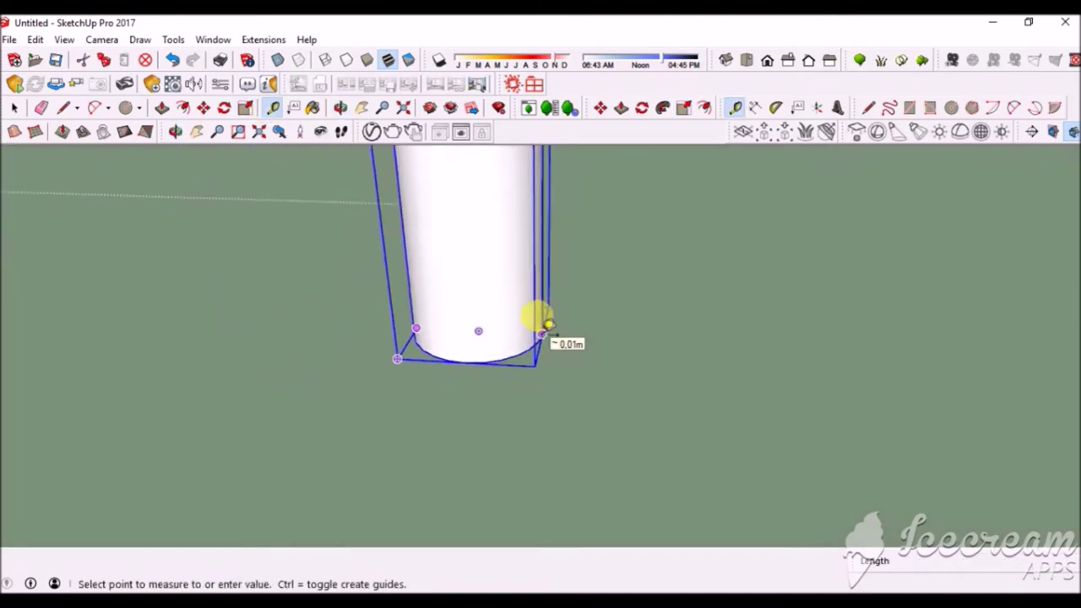
pyautogui.click(521, 307)
pyautogui.moveTo(522, 307); pyautogui.dragTo(580, 282, button='middle')
pyautogui.scroll(3, 580, 282)
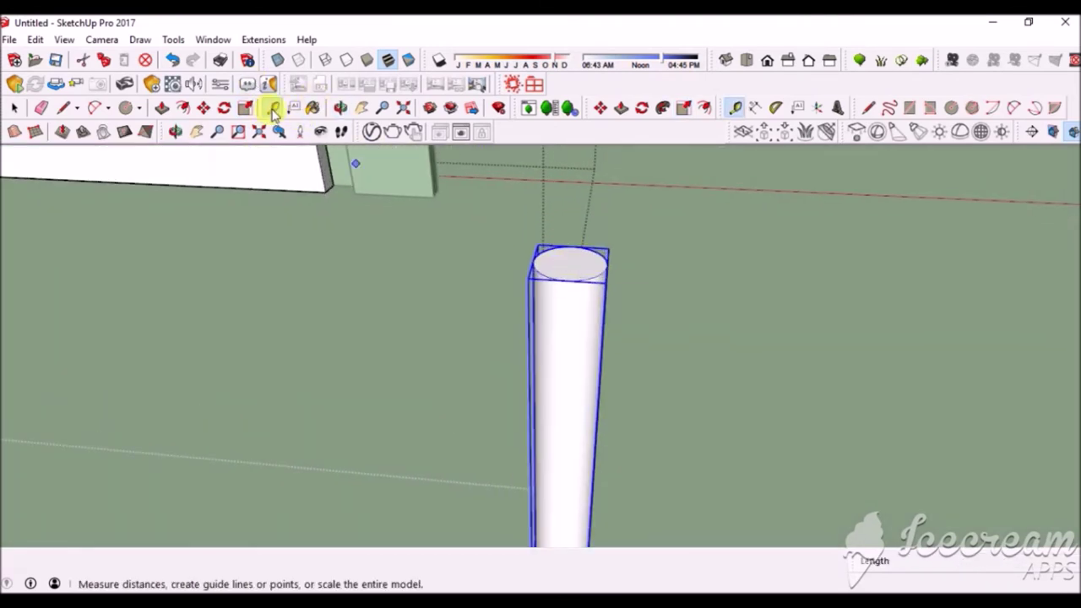
# - Scale the cylinder inward along the red and green axes (about 0.82 and 0.76)
pyautogui.click(272, 107)
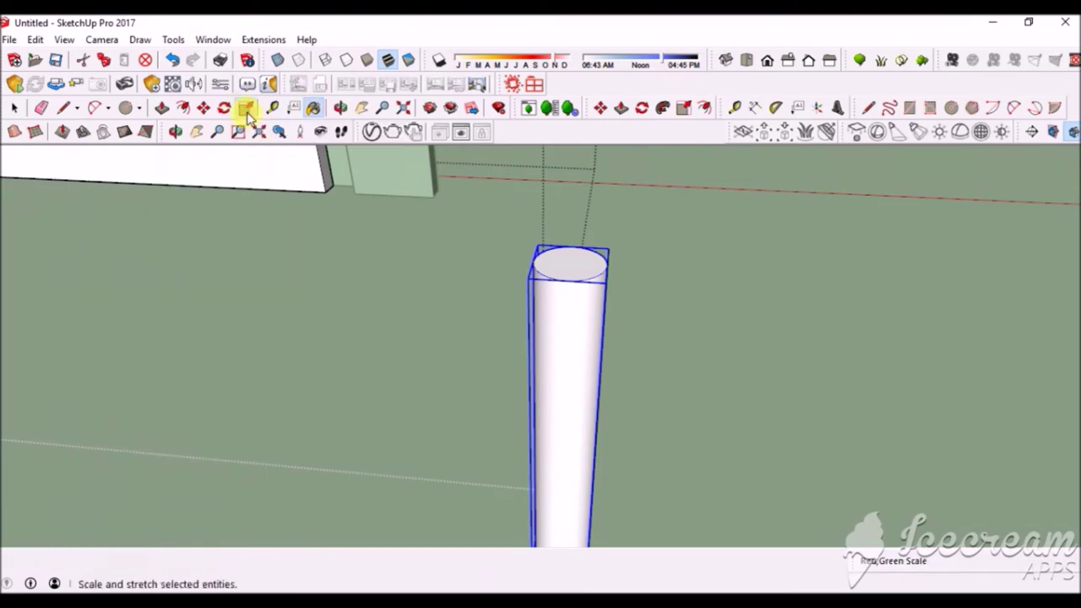
pyautogui.click(245, 107)
pyautogui.moveTo(405, 253); pyautogui.dragTo(456, 311, button='middle')
pyautogui.moveTo(456, 311); pyautogui.dragTo(442, 319)
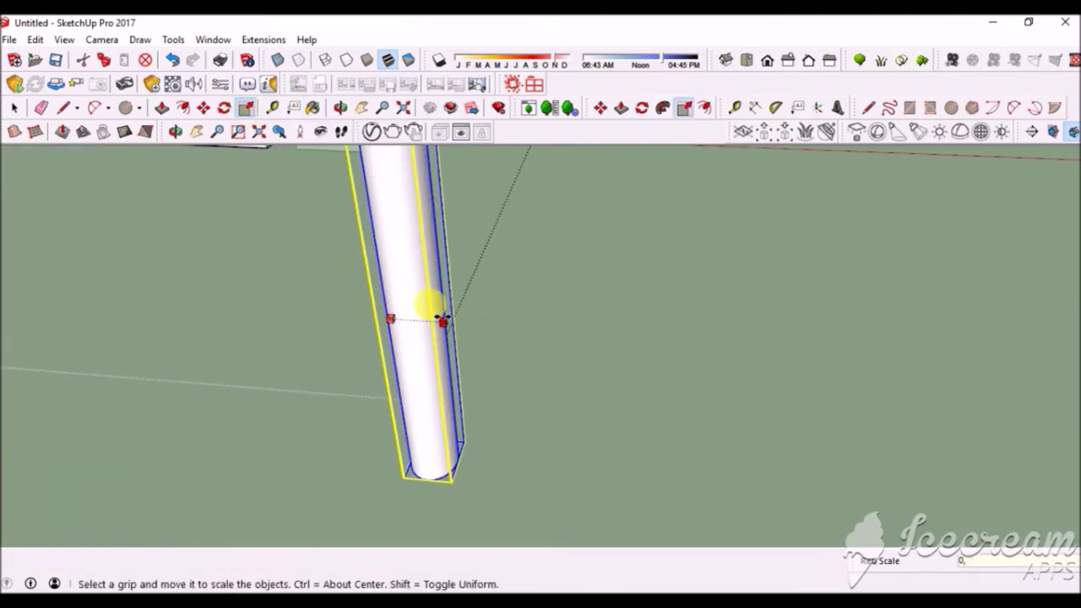
pyautogui.moveTo(417, 292); pyautogui.dragTo(411, 330)
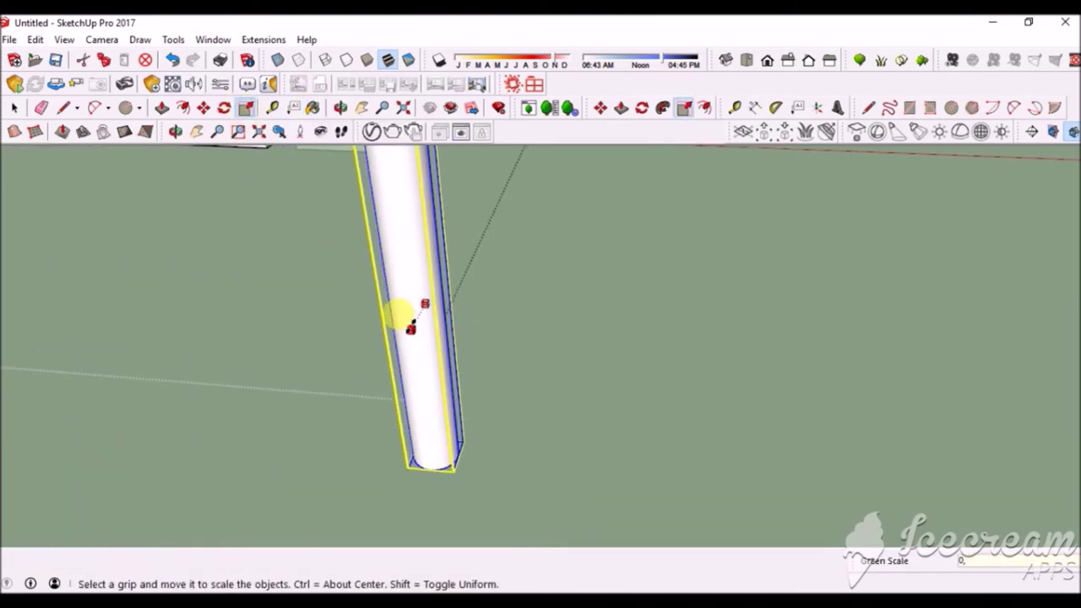
pyautogui.moveTo(411, 327)
pyautogui.mouseDown(button='middle')
pyautogui.moveTo(523, 406)
pyautogui.moveTo(457, 279)
pyautogui.mouseUp(button='middle')
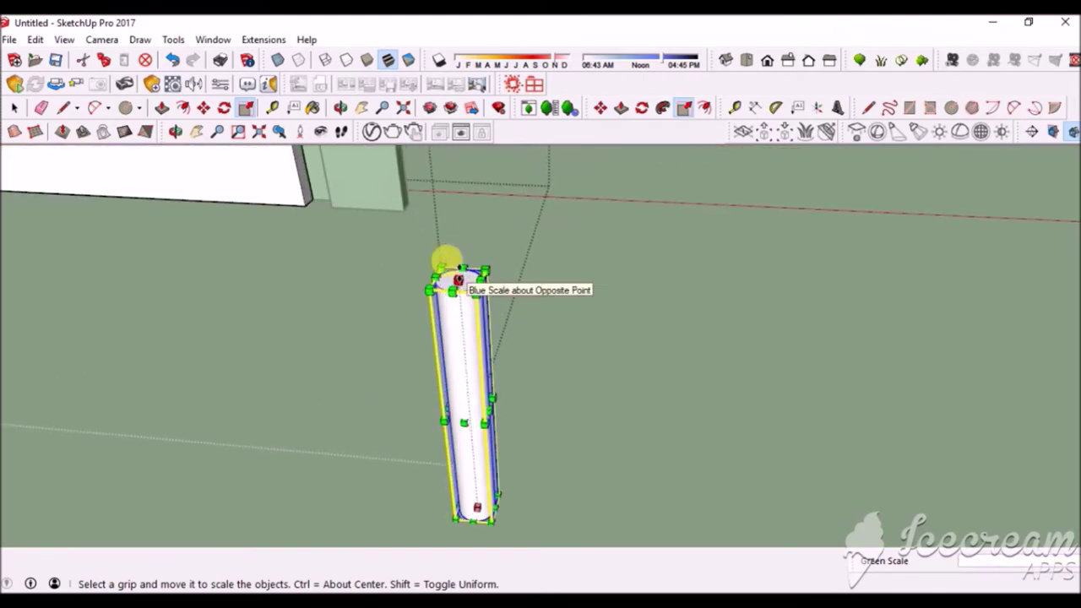
# - Select the cylinder group and choose an option from its context menu
pyautogui.click(15, 108)
pyautogui.click(452, 296)
pyautogui.rightClick(456, 299)
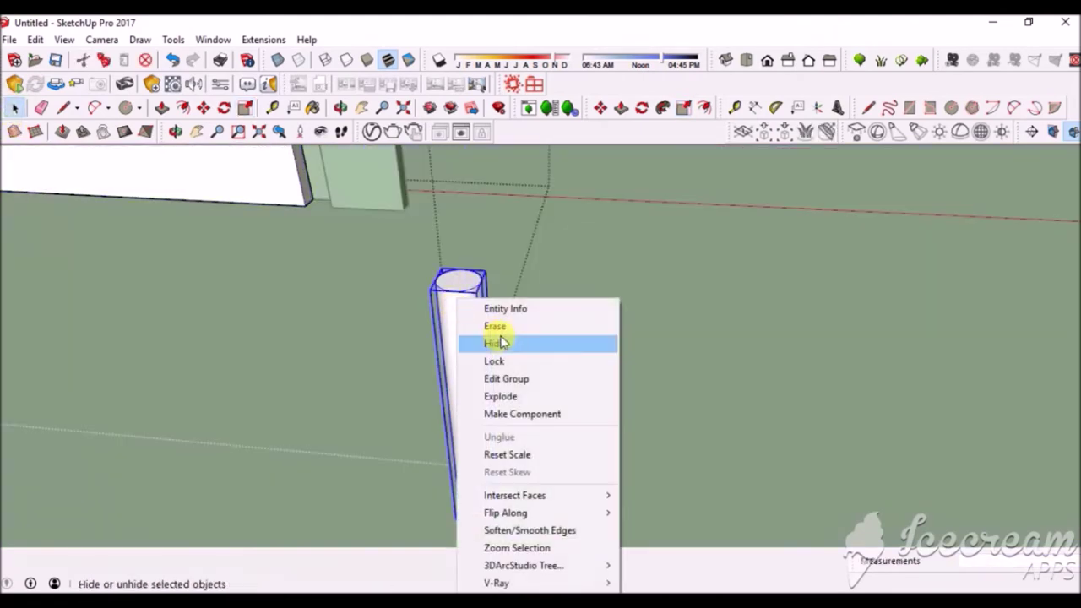
pyautogui.click(501, 404)
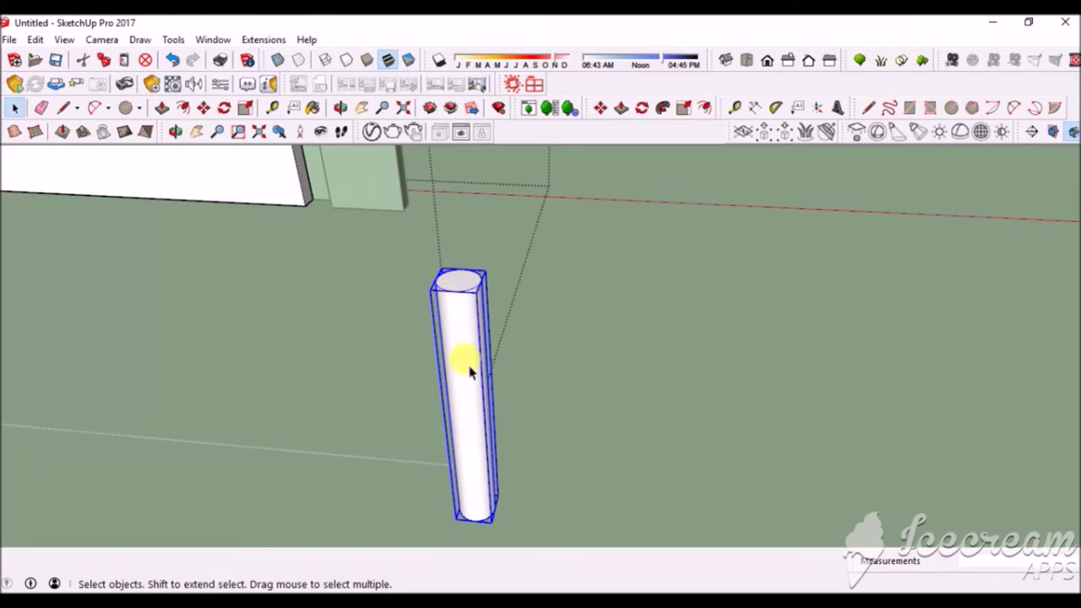
# - Copy and paste the slim cylinder, placing the copy to the right of the original
pyautogui.hotkey('ctrl', 'c')
pyautogui.hotkey('ctrl', 'v')
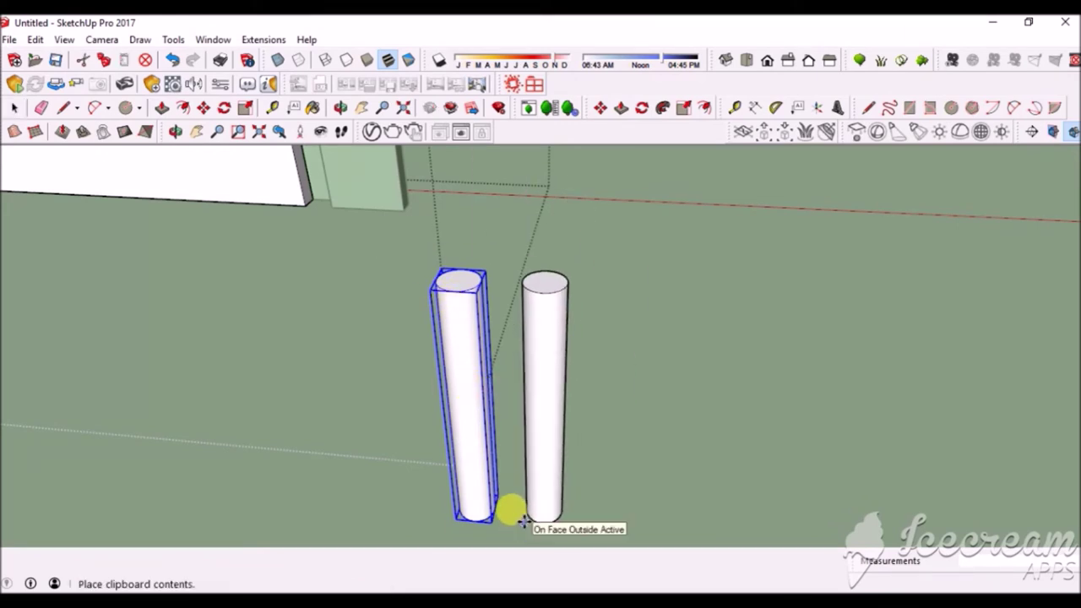
pyautogui.click(512, 507)
pyautogui.press('m')
pyautogui.scroll(2, 541, 253)
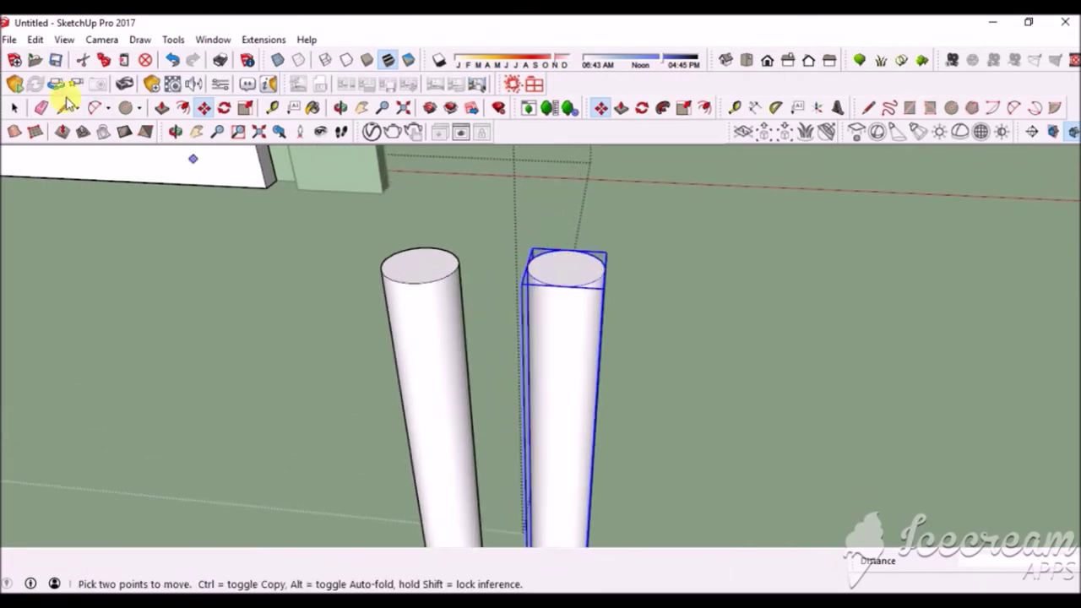
pyautogui.scroll(-2, 561, 254)
pyautogui.scroll(2, 566, 338)
pyautogui.moveTo(570, 446); pyautogui.dragTo(532, 169, button='middle')
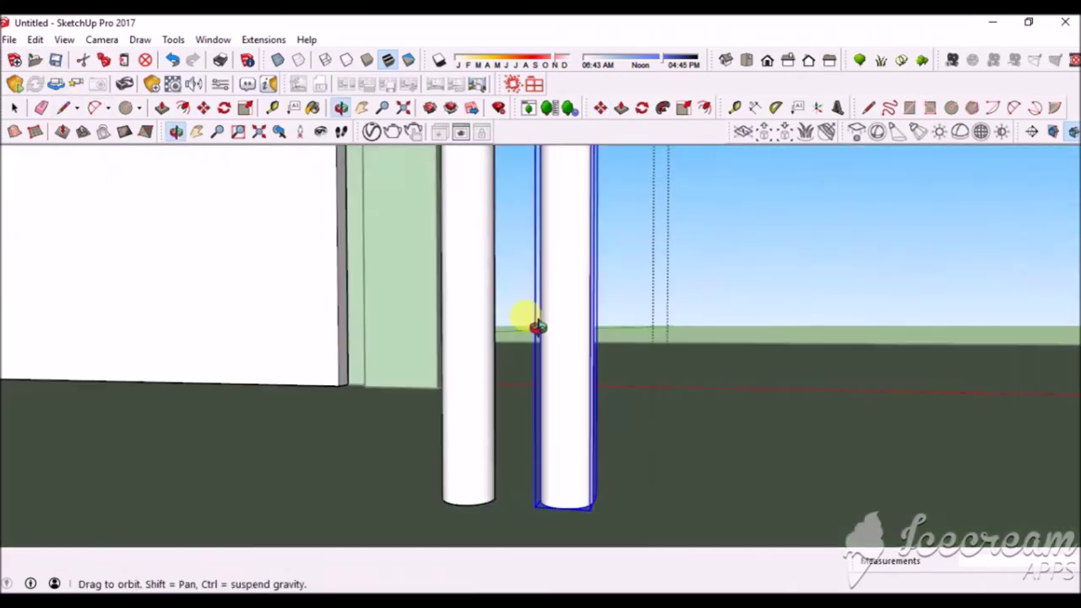
pyautogui.scroll(3, 574, 435)
pyautogui.click(14, 107)
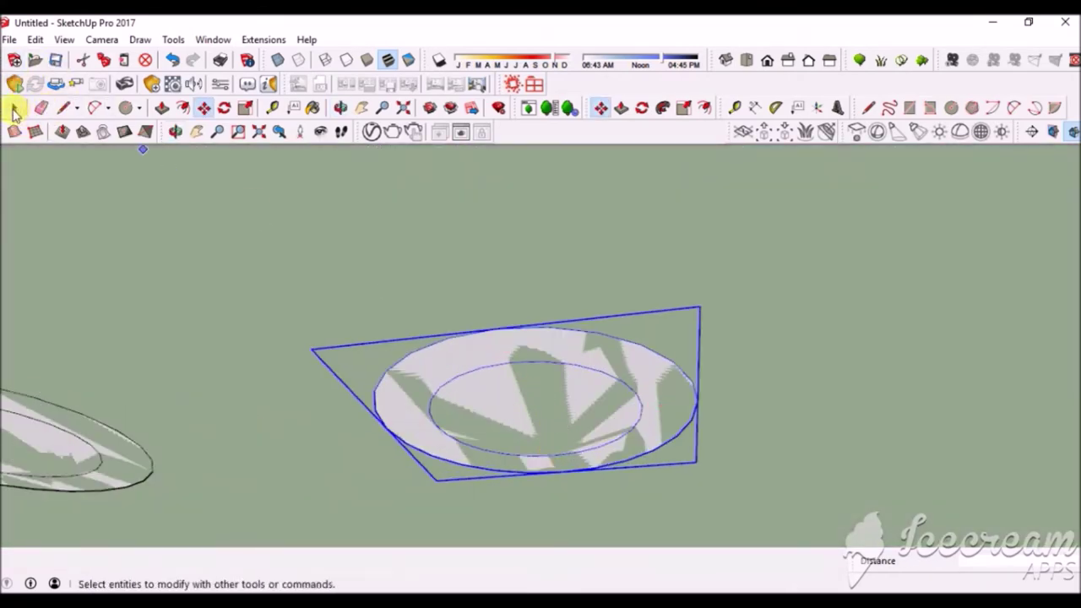
pyautogui.click(386, 397)
pyautogui.scroll(2, 400, 409)
# - Push/Pull the copy's circular end face out into a cylinder
pyautogui.press('p')
pyautogui.moveTo(400, 409); pyautogui.dragTo(374, 262, button='middle')
pyautogui.moveTo(374, 261); pyautogui.dragTo(433, 548)
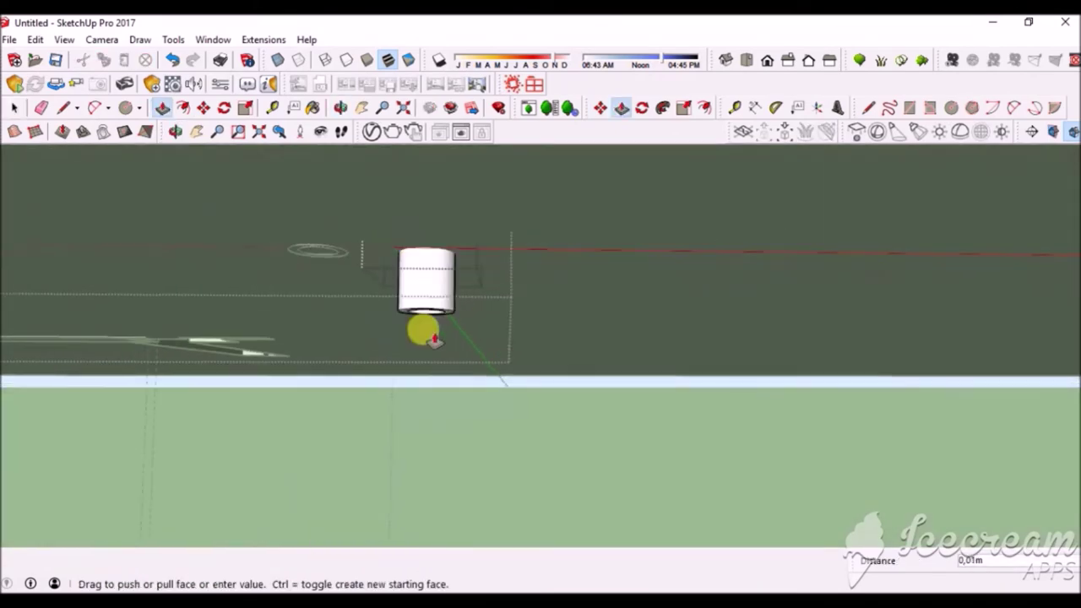
pyautogui.scroll(-3, 417, 440)
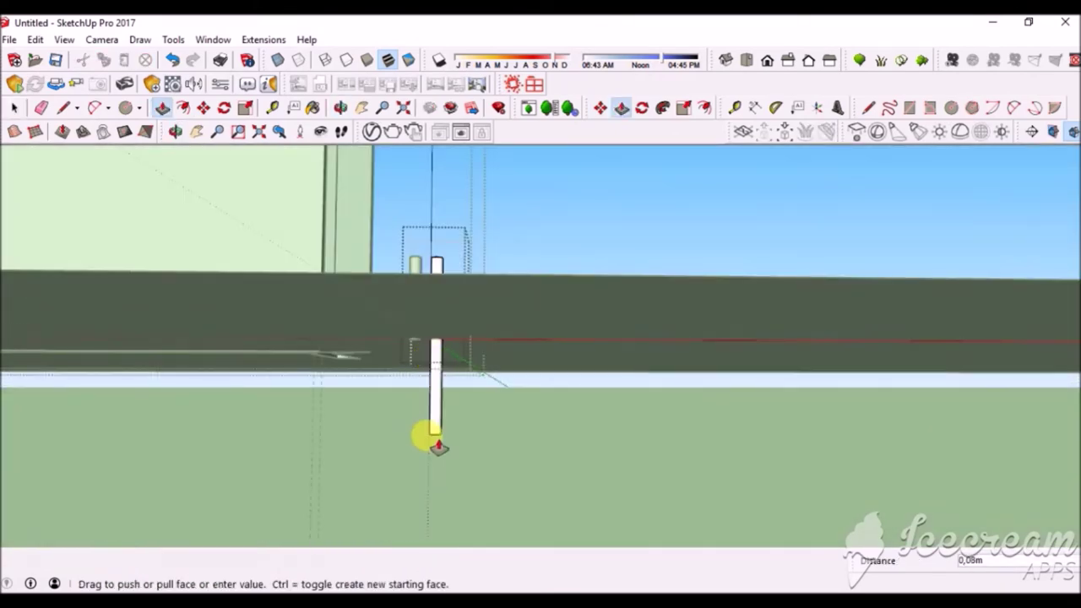
pyautogui.moveTo(436, 431); pyautogui.dragTo(434, 415)
pyautogui.scroll(3, 425, 406)
pyautogui.moveTo(425, 406)
pyautogui.mouseDown(button='middle')
pyautogui.moveTo(411, 452)
pyautogui.moveTo(537, 199)
pyautogui.moveTo(499, 459)
pyautogui.moveTo(294, 326)
pyautogui.mouseUp(button='middle')
# - Draw a line across the inner circle, then erase the inner circle and its line
pyautogui.press('l')
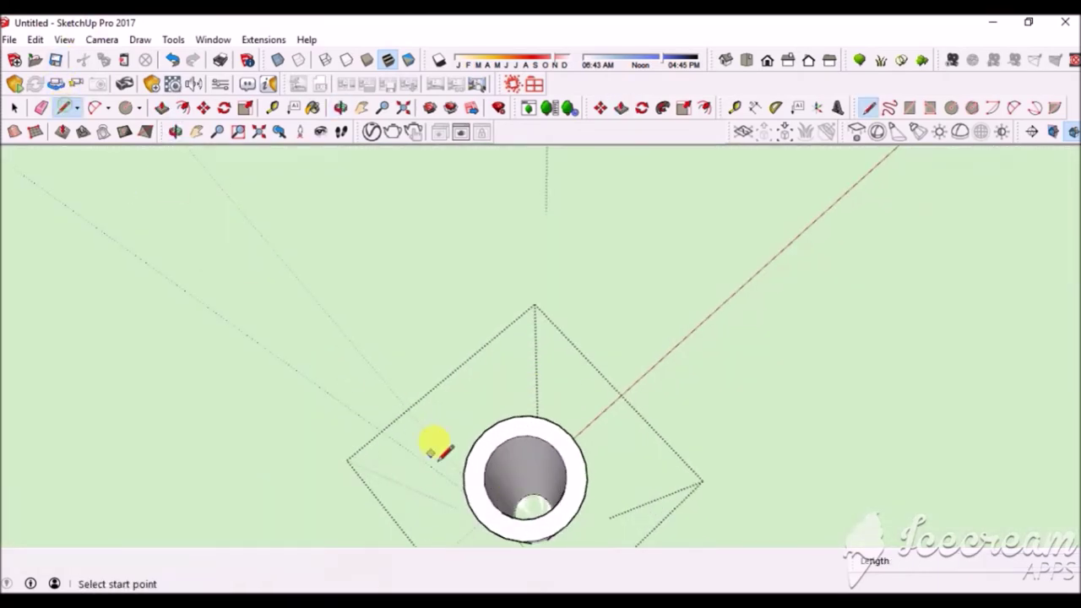
pyautogui.click(550, 448)
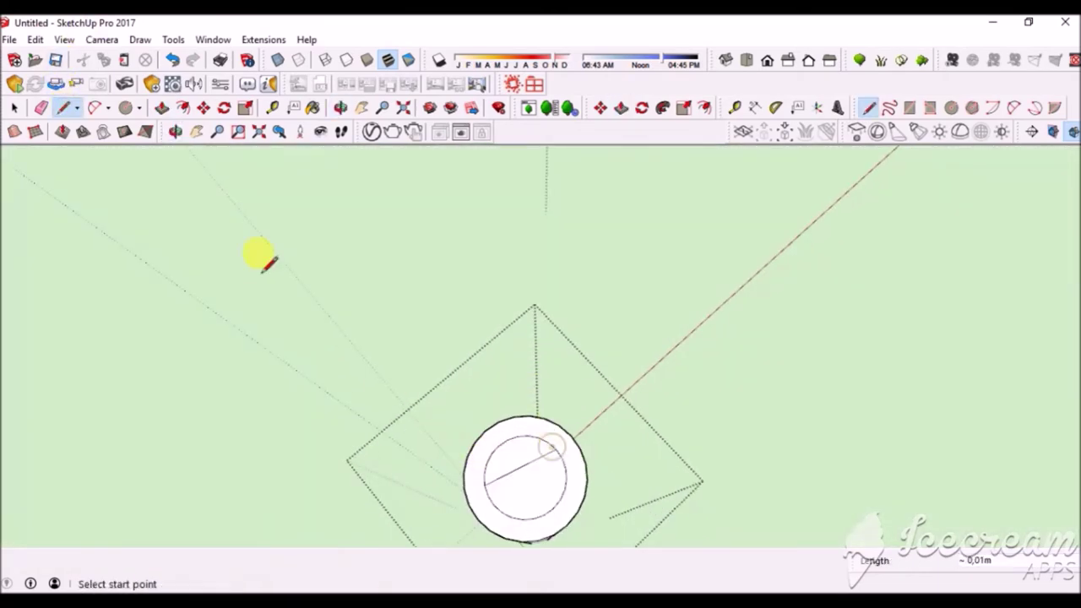
pyautogui.click(43, 108)
pyautogui.moveTo(482, 471); pyautogui.dragTo(540, 465)
pyautogui.moveTo(505, 313)
pyautogui.mouseDown(button='middle')
pyautogui.moveTo(507, 386)
pyautogui.moveTo(545, 550)
pyautogui.moveTo(584, 362)
pyautogui.moveTo(549, 321)
pyautogui.mouseUp(button='middle')
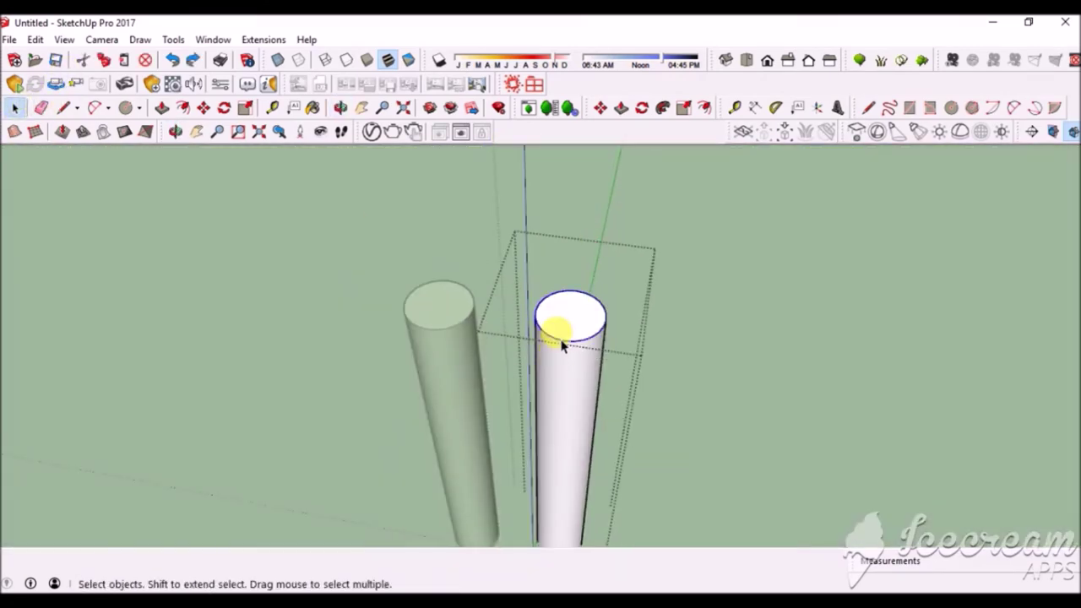
pyautogui.hotkey('ctrl', 'v')
pyautogui.scroll(5, 591, 415)
# - Draw a round rosette circle at the door's guide crossing and push/pull it thin
pyautogui.press('t')
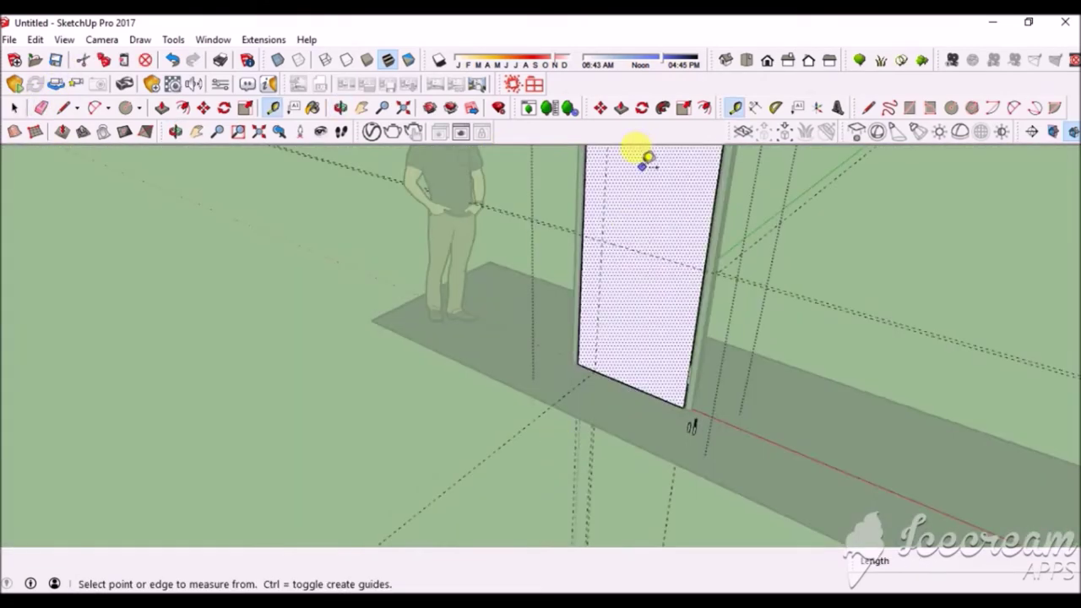
pyautogui.press('o')
pyautogui.moveTo(714, 206); pyautogui.dragTo(648, 194)
pyautogui.press('t')
pyautogui.scroll(3, 591, 186)
pyautogui.press('c')
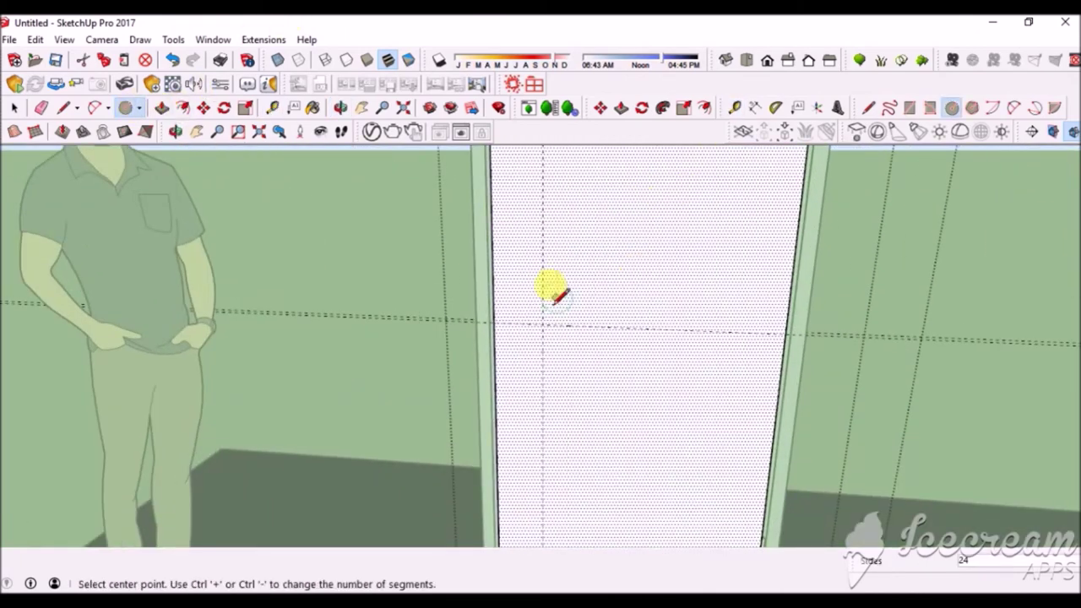
pyautogui.click(538, 334)
pyautogui.scroll(2, 538, 305)
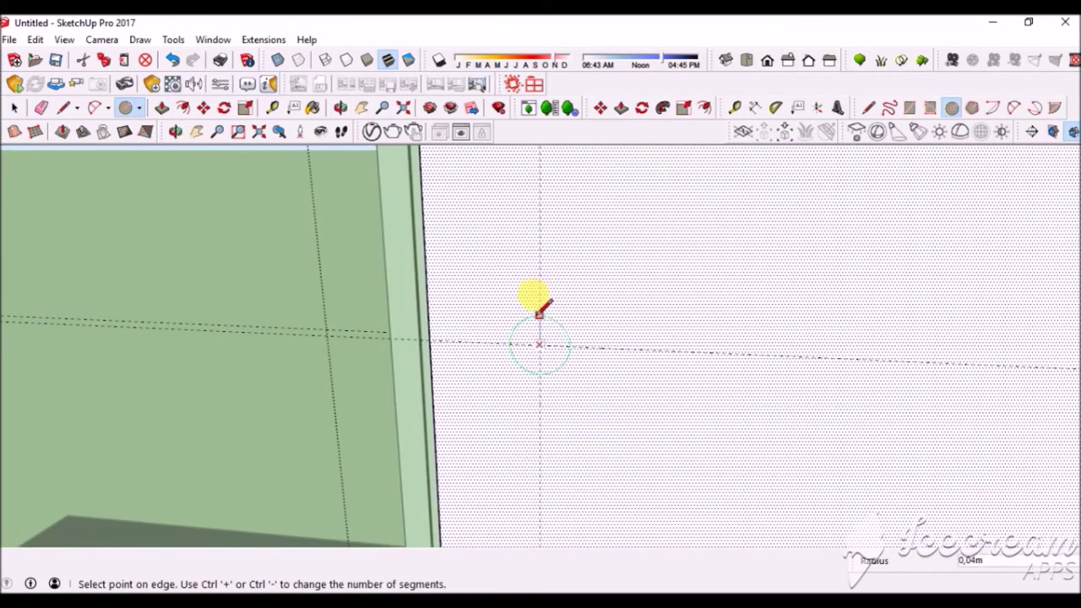
pyautogui.scroll(2, 539, 318)
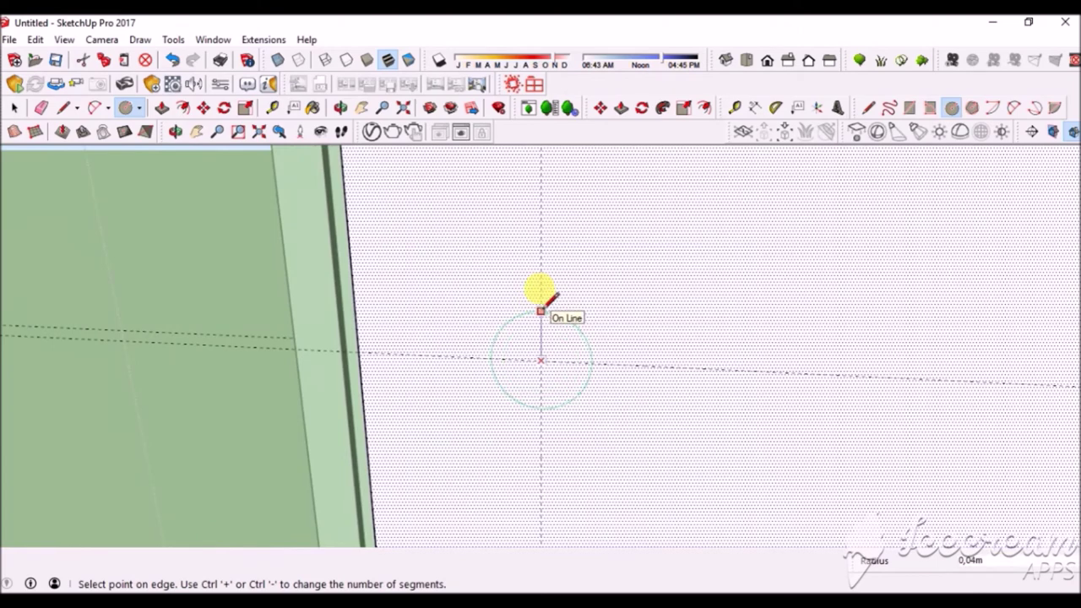
pyautogui.click(540, 311)
pyautogui.scroll(-3, 558, 285)
pyautogui.scroll(2, 575, 287)
pyautogui.scroll(2, 591, 299)
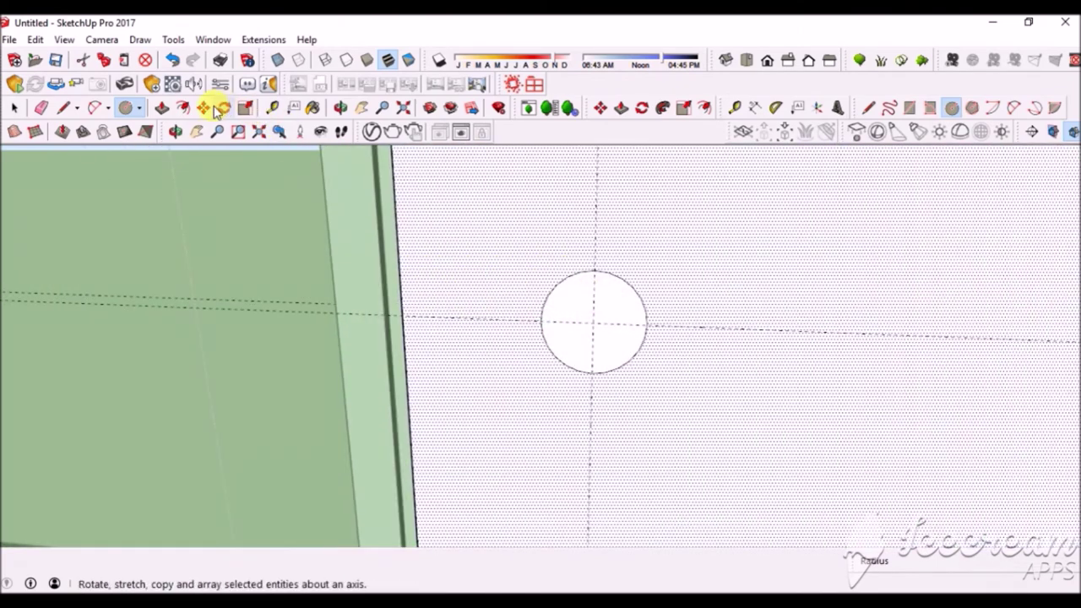
pyautogui.press('p')
pyautogui.click(572, 324)
pyautogui.moveTo(573, 321)
pyautogui.mouseDown(button='middle')
pyautogui.moveTo(434, 415)
pyautogui.moveTo(516, 343)
pyautogui.moveTo(568, 443)
pyautogui.mouseUp(button='middle')
pyautogui.click(516, 343)
# - Draw an L-shaped line path: a short stem from the rosette and a long sideways arm
pyautogui.press('l')
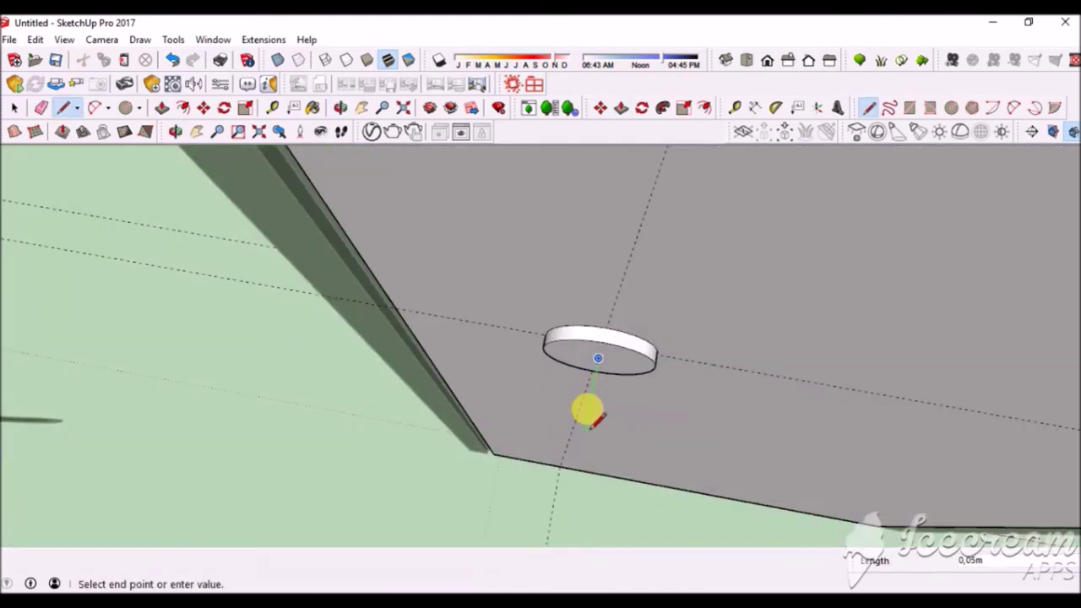
pyautogui.click(587, 426)
pyautogui.click(731, 449)
pyautogui.moveTo(731, 449)
pyautogui.mouseDown(button='middle')
pyautogui.moveTo(761, 205)
pyautogui.moveTo(754, 377)
pyautogui.mouseUp(button='middle')
# - Draw a small profile circle at the path start and sweep it with Follow Me into the lever
pyautogui.click(125, 108)
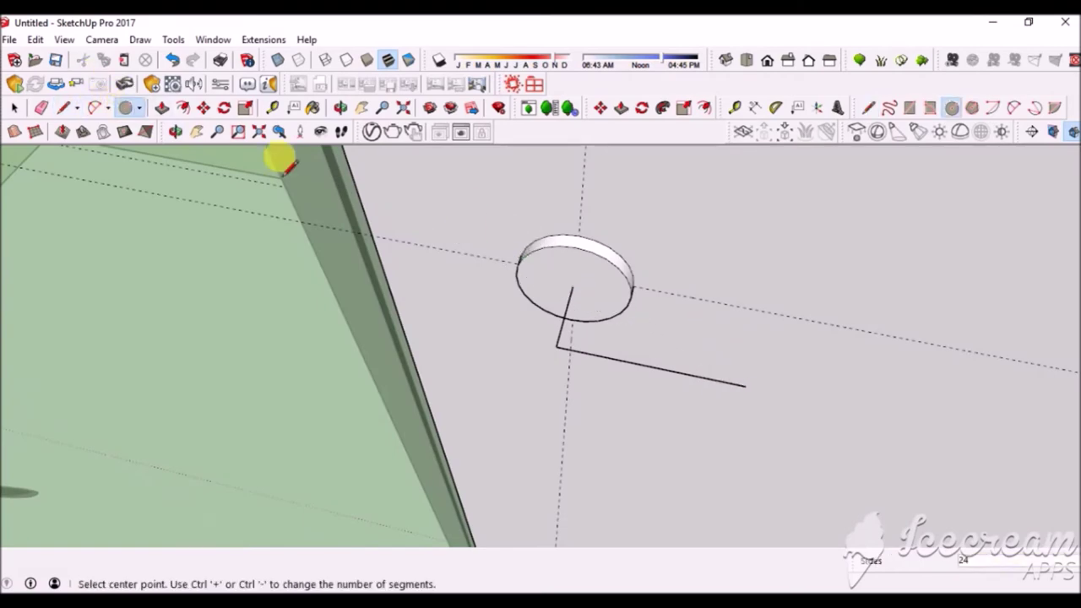
pyautogui.scroll(2, 592, 297)
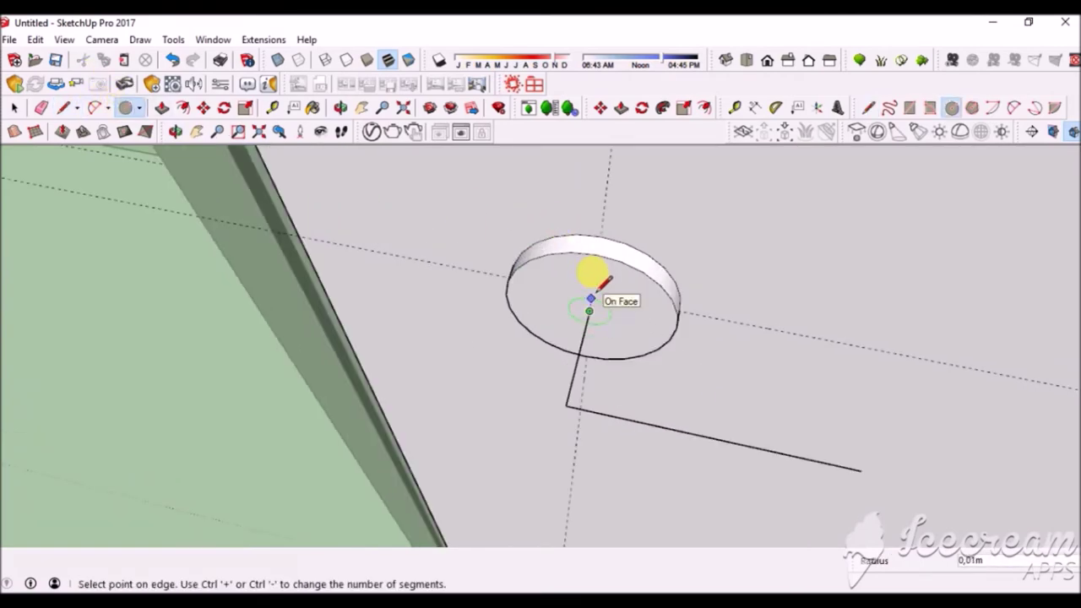
pyautogui.moveTo(594, 272); pyautogui.dragTo(597, 269, button='middle')
pyautogui.click(586, 296)
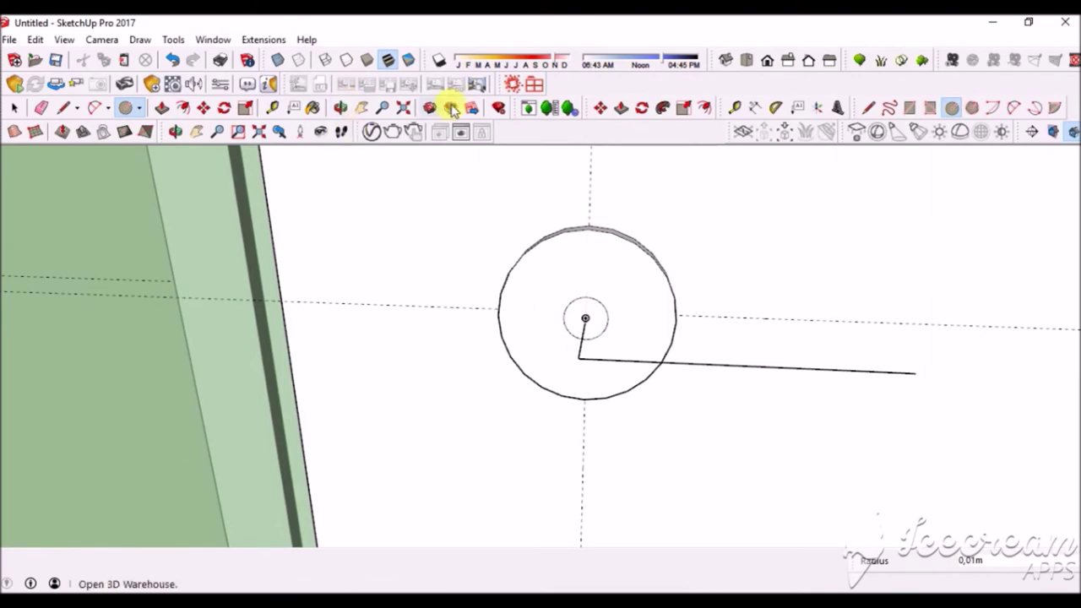
pyautogui.click(663, 108)
pyautogui.moveTo(584, 321); pyautogui.dragTo(921, 378)
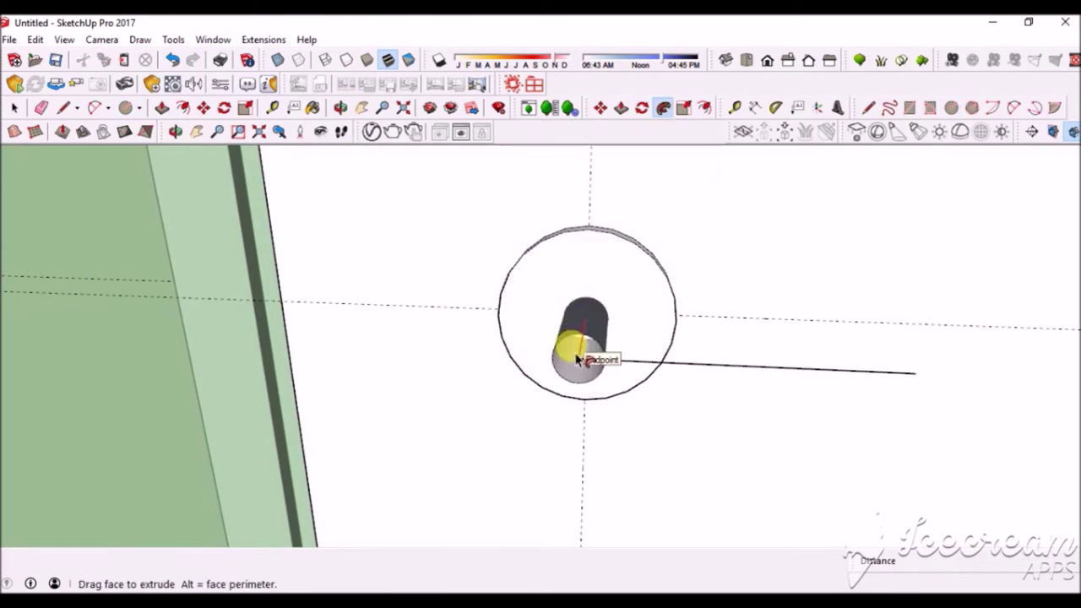
pyautogui.moveTo(667, 365); pyautogui.dragTo(688, 381, button='middle')
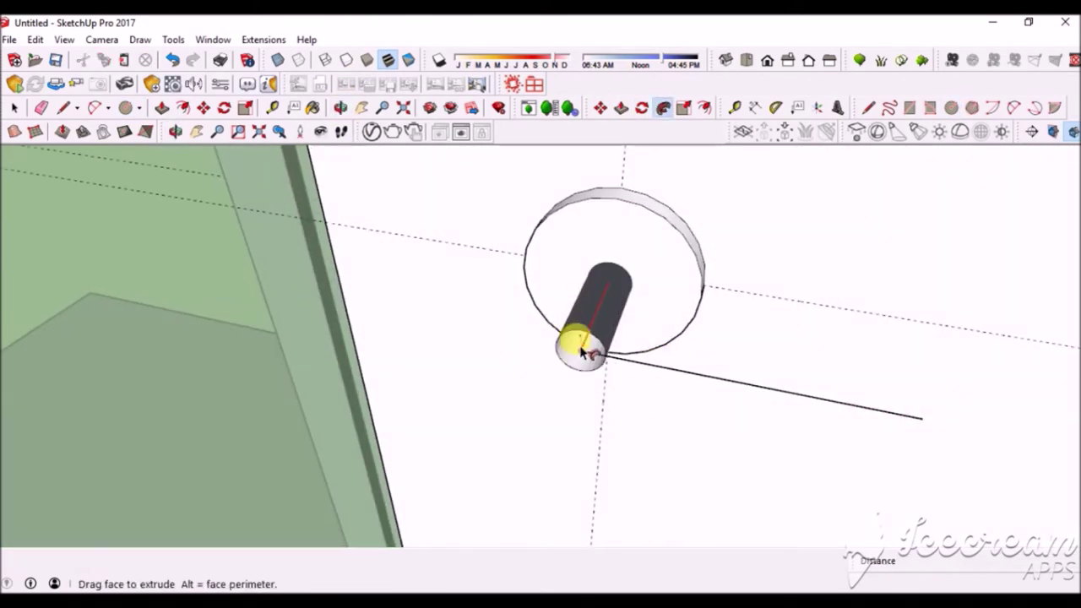
pyautogui.moveTo(618, 366); pyautogui.dragTo(622, 481, button='middle')
pyautogui.click(924, 476)
pyautogui.moveTo(924, 475)
pyautogui.mouseDown(button='middle')
pyautogui.moveTo(711, 267)
pyautogui.moveTo(768, 406)
pyautogui.moveTo(93, 106)
pyautogui.mouseUp(button='middle')
pyautogui.press('space')
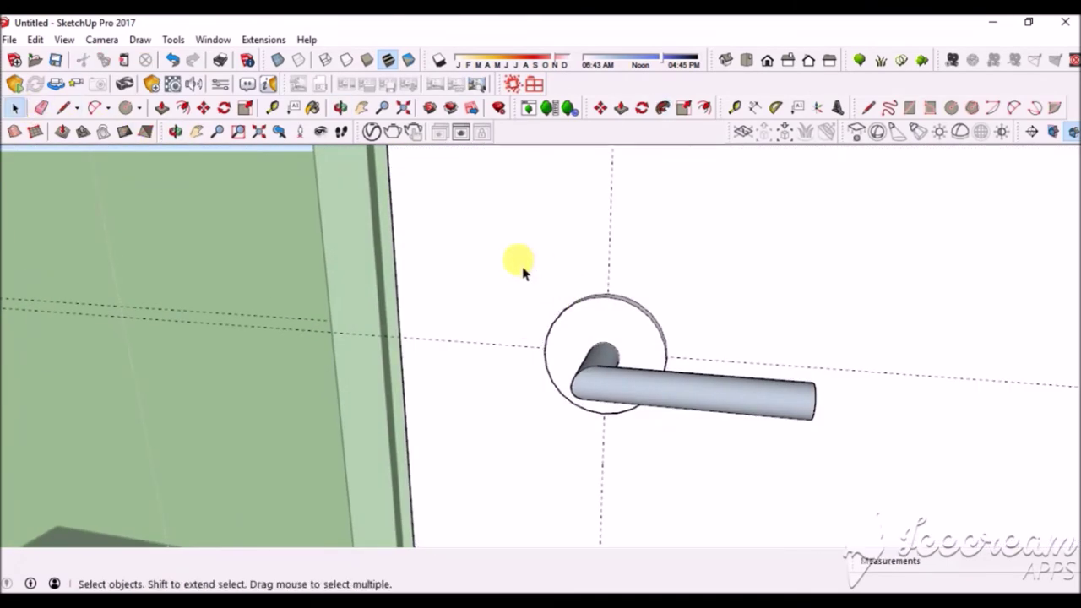
# - Copy the lever handle with its rosette and paste a copy into the scene
pyautogui.moveTo(497, 251); pyautogui.dragTo(853, 473)
pyautogui.scroll(-2, 638, 235)
pyautogui.hotkey('ctrl', 'c')
pyautogui.hotkey('ctrl', 'v')
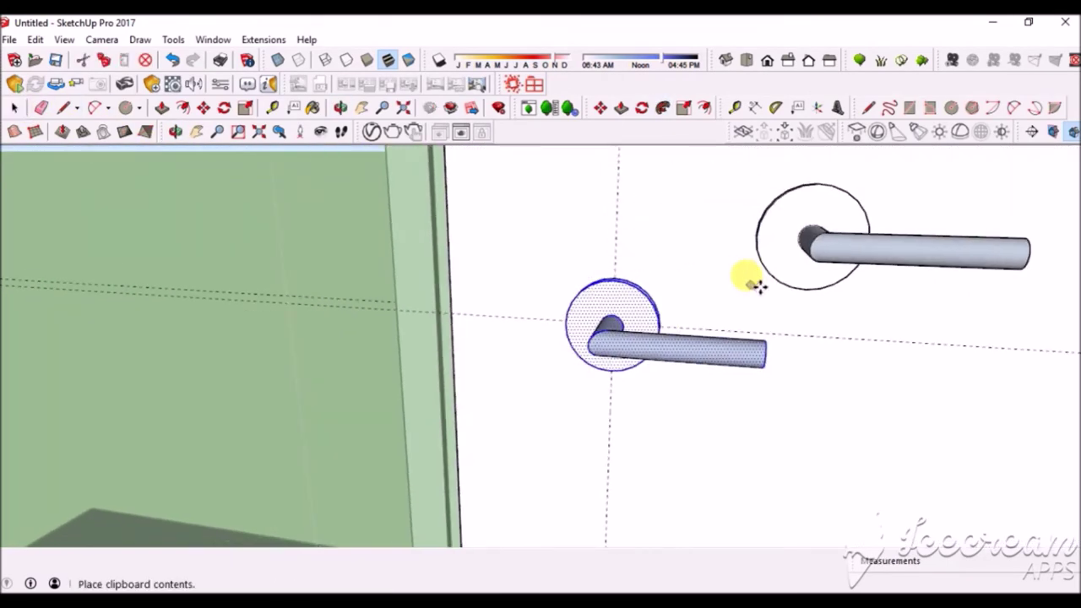
pyautogui.click(820, 286)
# - Move the pasted handle copy onto the green wall beside the door
pyautogui.press('m')
pyautogui.scroll(3, 820, 236)
pyautogui.scroll(-2, 827, 238)
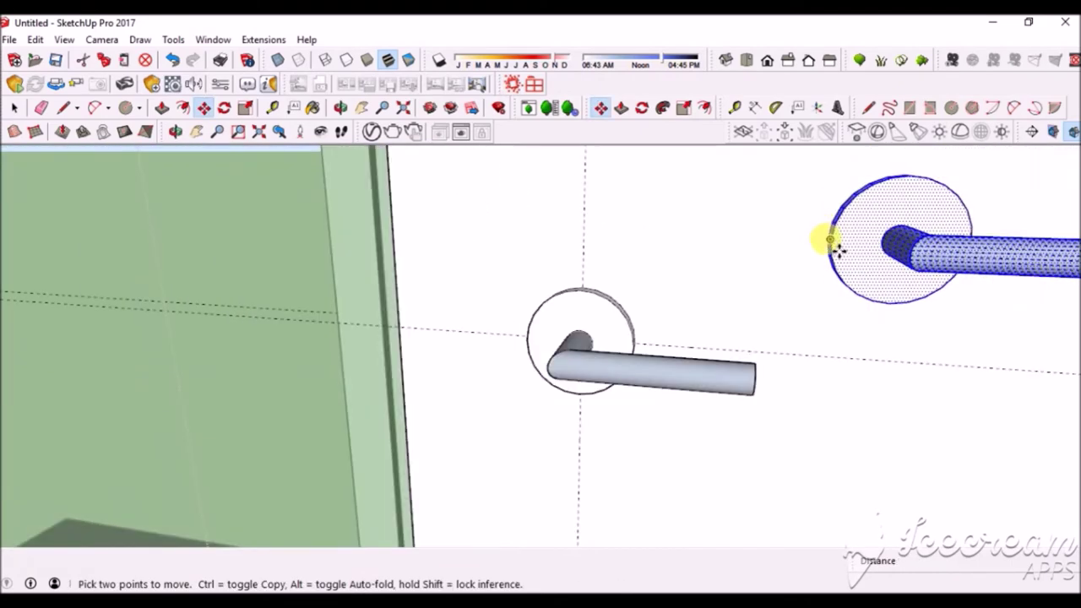
pyautogui.scroll(3, 837, 245)
pyautogui.click(847, 223)
pyautogui.scroll(-3, 836, 218)
pyautogui.scroll(-3, 785, 181)
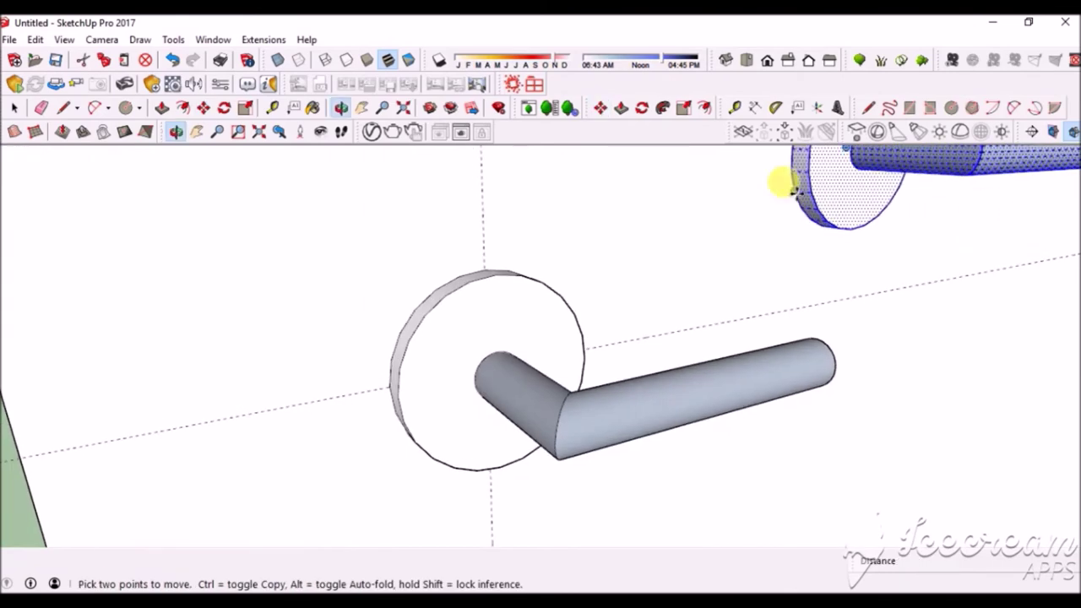
pyautogui.scroll(-2, 789, 170)
pyautogui.scroll(-3, 486, 296)
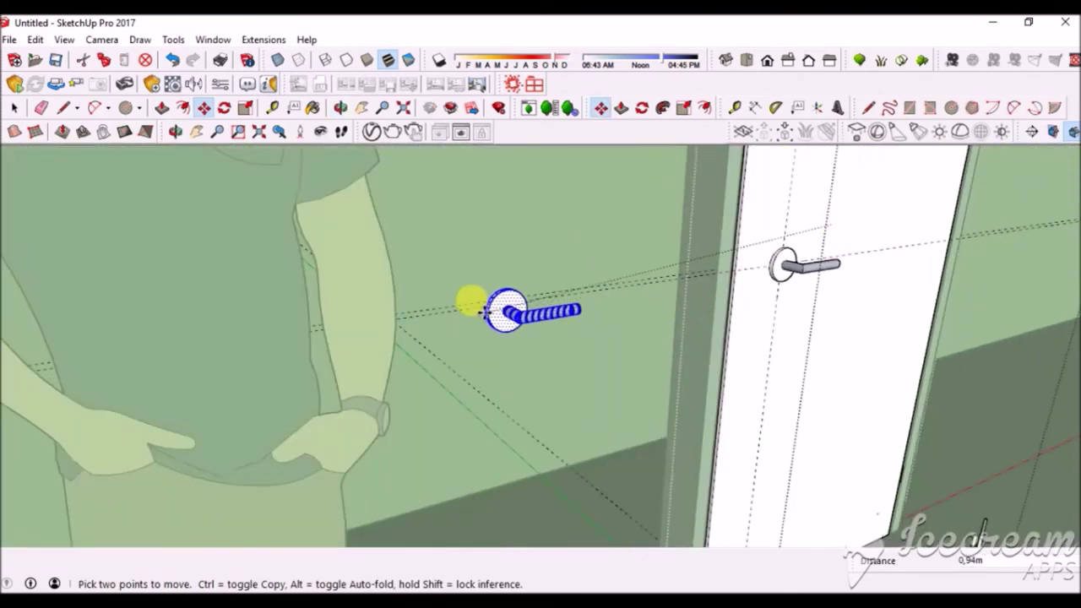
pyautogui.scroll(5, 524, 321)
# - Orbit around the handle copy and zoom out until the door is visible
pyautogui.moveTo(545, 338)
pyautogui.mouseDown(button='middle')
pyautogui.moveTo(768, 245)
pyautogui.moveTo(418, 323)
pyautogui.mouseUp(button='middle')
pyautogui.press('l')
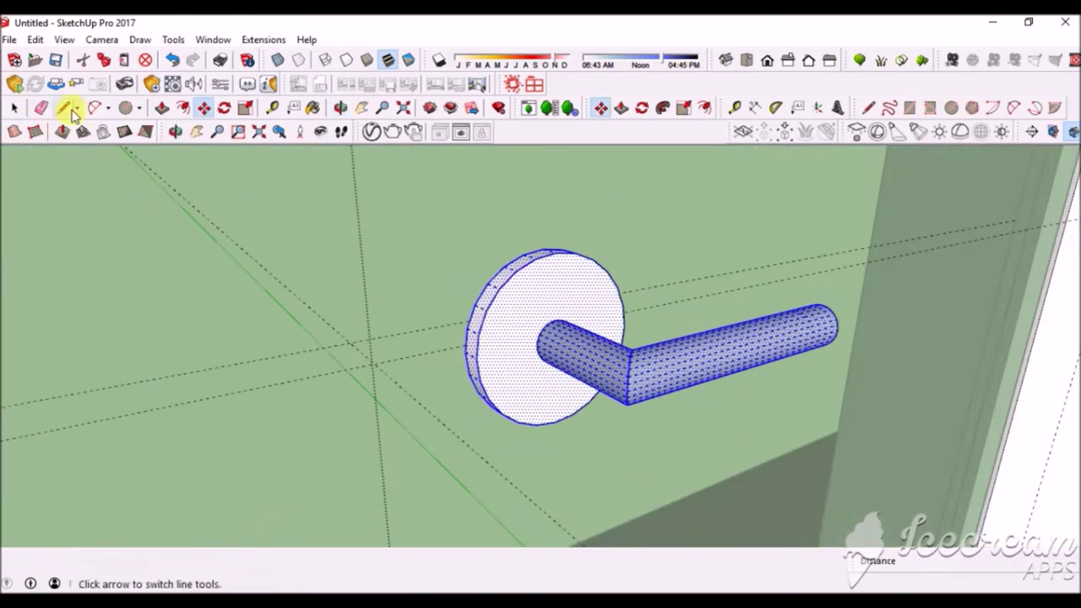
pyautogui.scroll(-3, 377, 274)
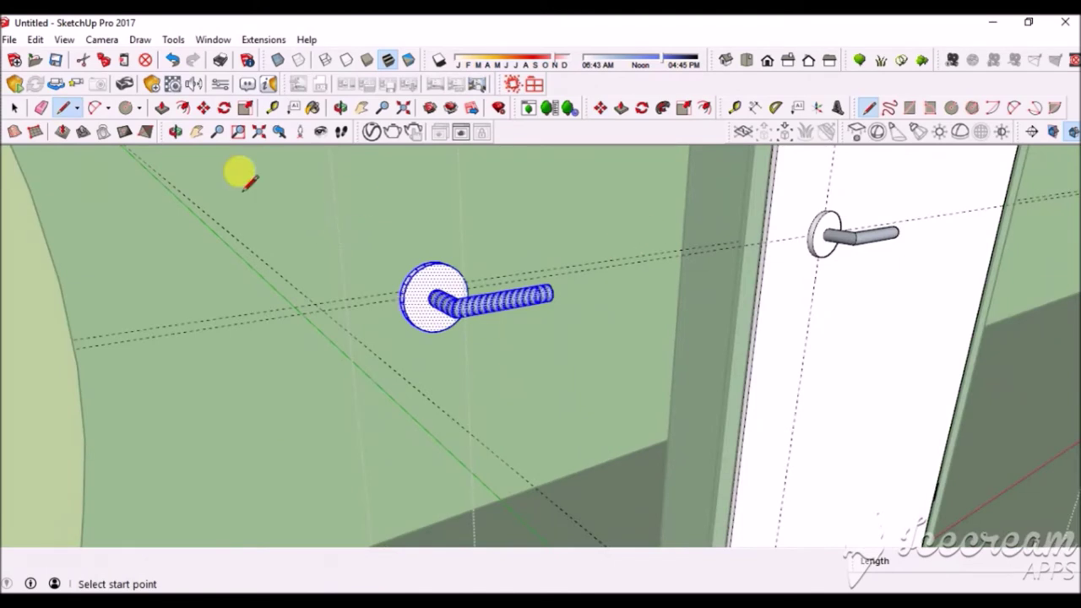
pyautogui.click(271, 114)
# - Add two guide lines with the Tape Measure, including a vertical guide beside the handle
pyautogui.click(770, 201)
pyautogui.click(337, 281)
pyautogui.click(322, 264)
pyautogui.click(556, 193)
# - Draw a rectangle around the handle copy
pyautogui.click(138, 108)
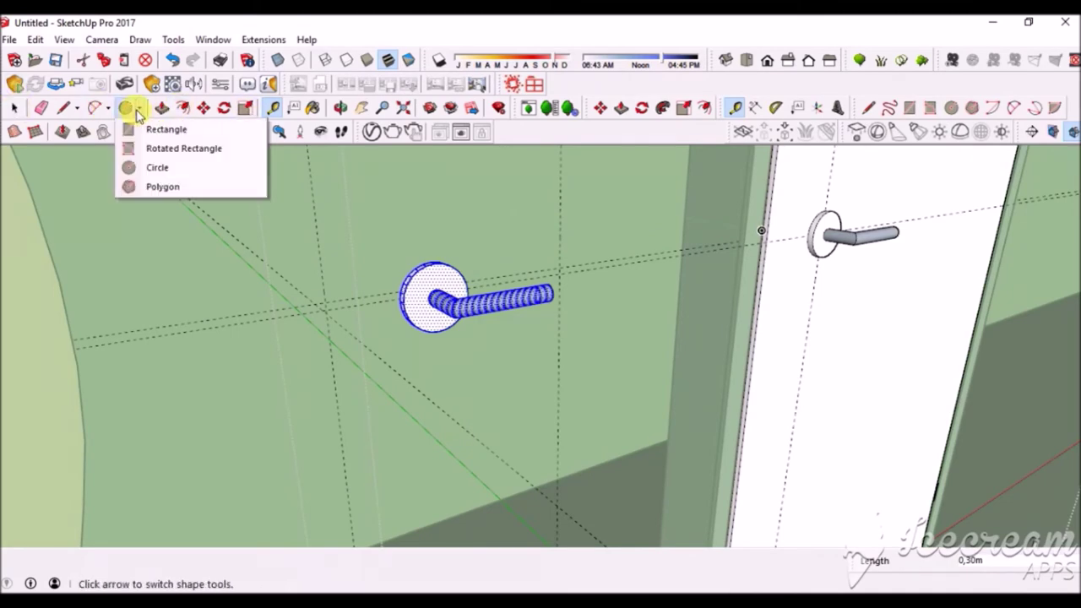
pyautogui.click(169, 135)
pyautogui.click(314, 202)
pyautogui.click(559, 383)
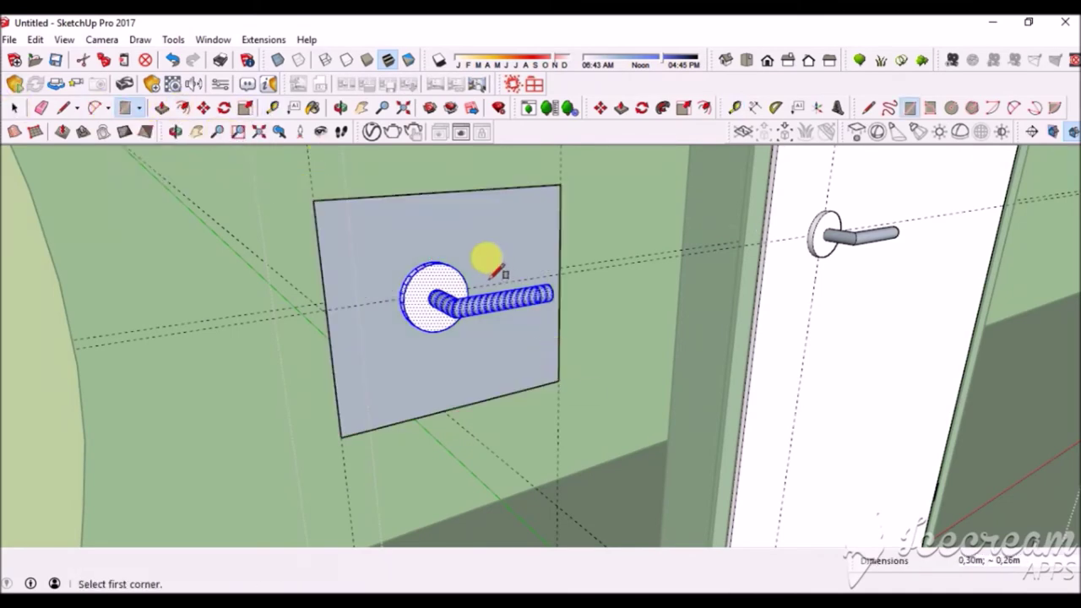
# - Select the rectangle face and rotate it upright about its bottom edge
pyautogui.click(15, 108)
pyautogui.click(386, 278)
pyautogui.moveTo(283, 169); pyautogui.dragTo(622, 470)
pyautogui.moveTo(623, 470); pyautogui.dragTo(626, 436, button='middle')
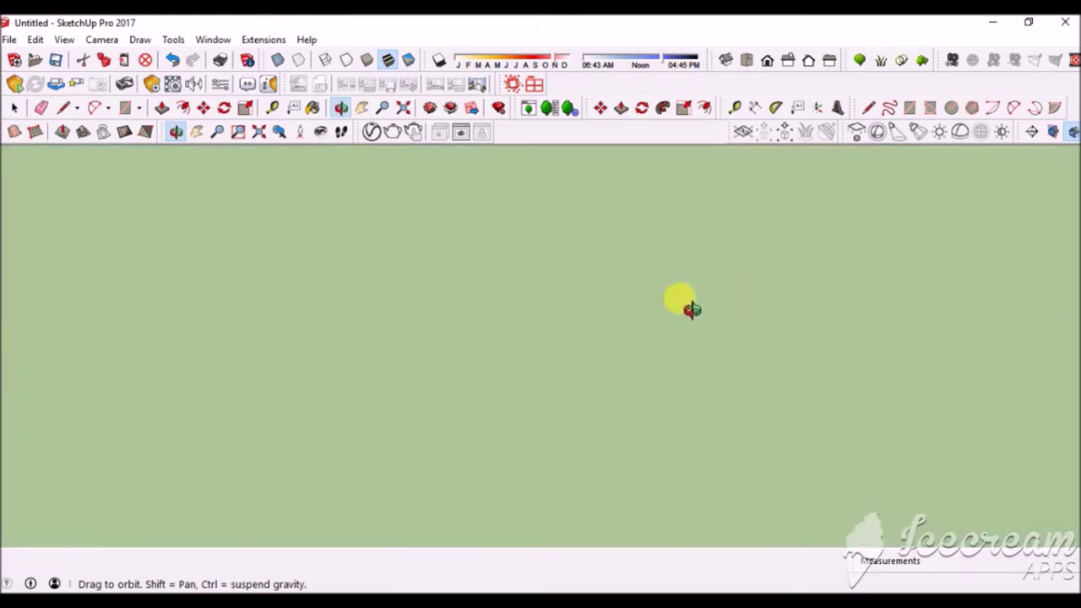
pyautogui.scroll(-2, 668, 402)
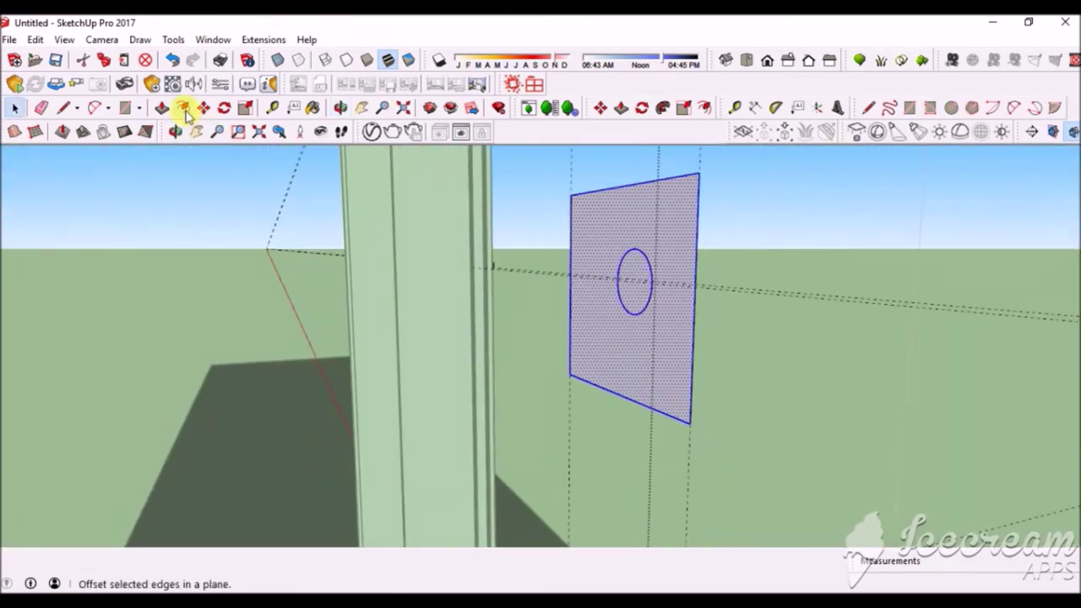
pyautogui.click(224, 111)
pyautogui.moveTo(676, 411)
pyautogui.mouseDown(button='middle')
pyautogui.moveTo(495, 386)
pyautogui.moveTo(550, 415)
pyautogui.mouseUp(button='middle')
pyautogui.moveTo(560, 421); pyautogui.dragTo(559, 347)
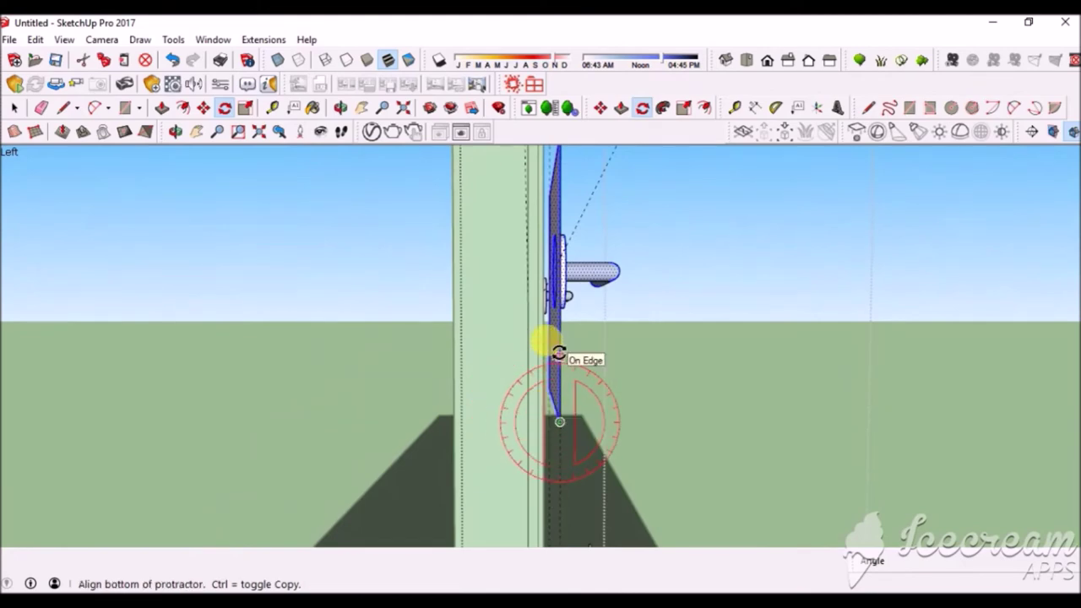
pyautogui.click(550, 459)
pyautogui.moveTo(652, 330)
pyautogui.mouseDown(button='middle')
pyautogui.moveTo(755, 329)
pyautogui.moveTo(770, 397)
pyautogui.mouseUp(button='middle')
# - Delete the rectangle face so only the handle disc remains
pyautogui.scroll(4, 770, 397)
pyautogui.click(14, 108)
pyautogui.click(423, 242)
pyautogui.click(544, 282)
pyautogui.press('Delete')
pyautogui.moveTo(763, 292)
pyautogui.mouseDown(button='middle')
pyautogui.moveTo(869, 228)
pyautogui.moveTo(840, 459)
pyautogui.mouseUp(button='middle')
pyautogui.scroll(2, 765, 388)
pyautogui.moveTo(763, 389)
pyautogui.mouseDown(button='middle')
pyautogui.moveTo(381, 307)
pyautogui.moveTo(592, 387)
pyautogui.mouseUp(button='middle')
pyautogui.scroll(2, 592, 386)
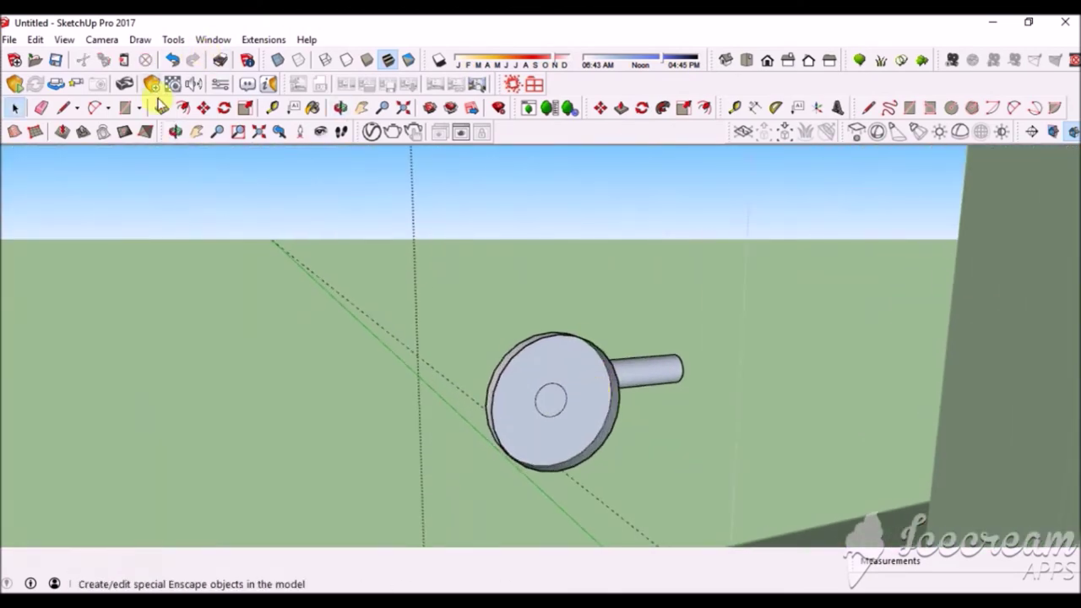
# - Window-select the whole separate handle disc
pyautogui.click(204, 108)
pyautogui.moveTo(550, 391)
pyautogui.mouseDown(button='middle')
pyautogui.moveTo(619, 363)
pyautogui.moveTo(573, 461)
pyautogui.mouseUp(button='middle')
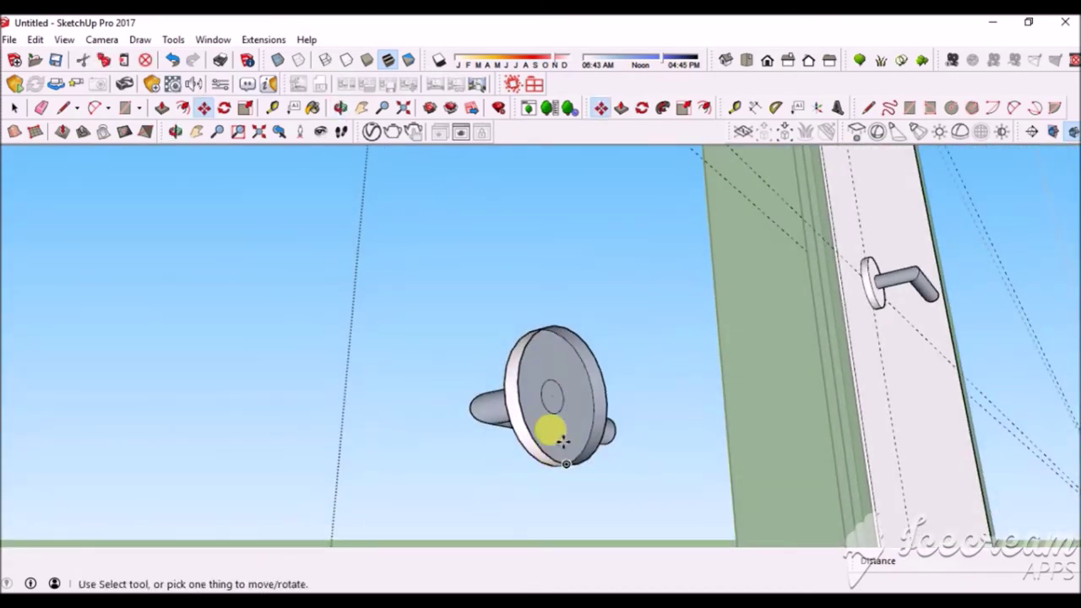
pyautogui.click(16, 110)
pyautogui.moveTo(447, 265); pyautogui.dragTo(608, 500)
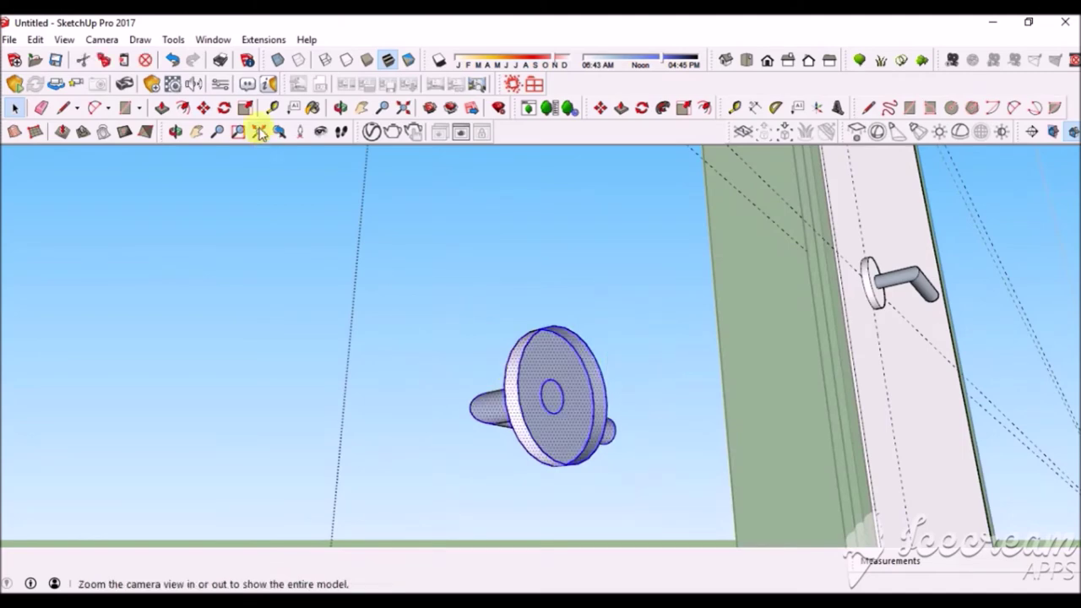
# - Move the disc from its centre across toward the door handle at the guide crossing
pyautogui.press('m')
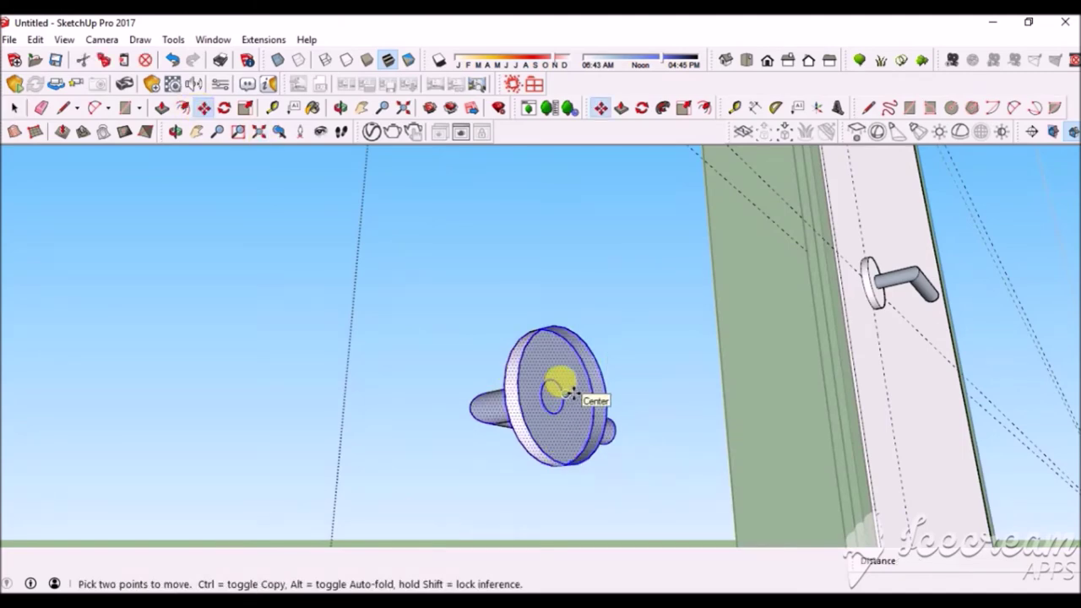
pyautogui.click(572, 395)
pyautogui.moveTo(572, 394); pyautogui.dragTo(314, 288, button='middle')
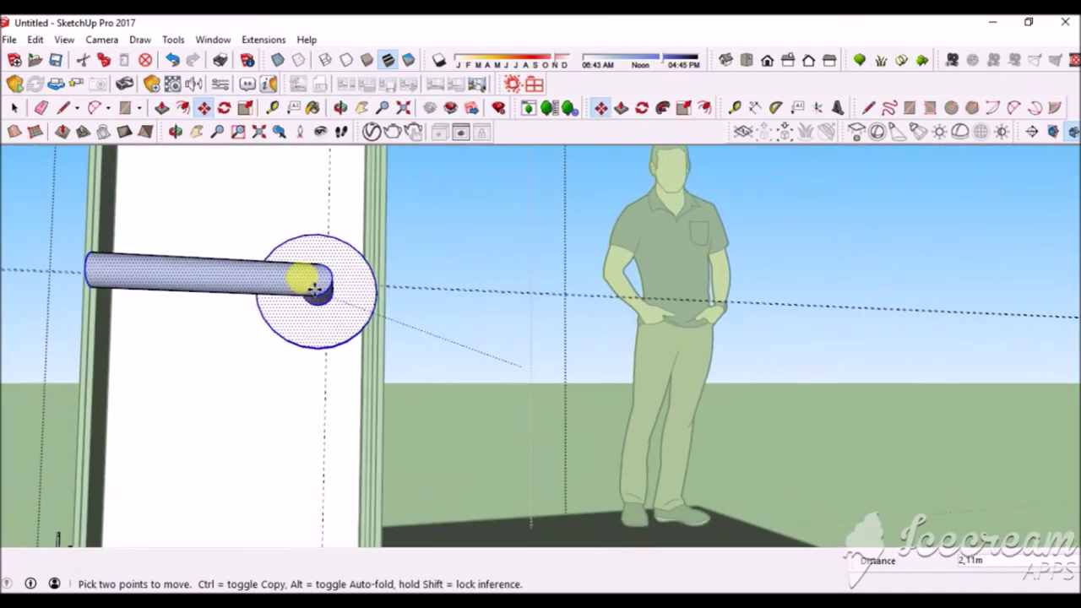
pyautogui.scroll(5, 309, 268)
pyautogui.moveTo(309, 268); pyautogui.dragTo(355, 285, button='middle')
pyautogui.scroll(-10, 253, 321)
pyautogui.moveTo(254, 322)
pyautogui.mouseDown(button='middle')
pyautogui.moveTo(261, 362)
pyautogui.moveTo(144, 222)
pyautogui.mouseUp(button='middle')
pyautogui.scroll(3, 212, 222)
pyautogui.moveTo(212, 222); pyautogui.dragTo(507, 290, button='middle')
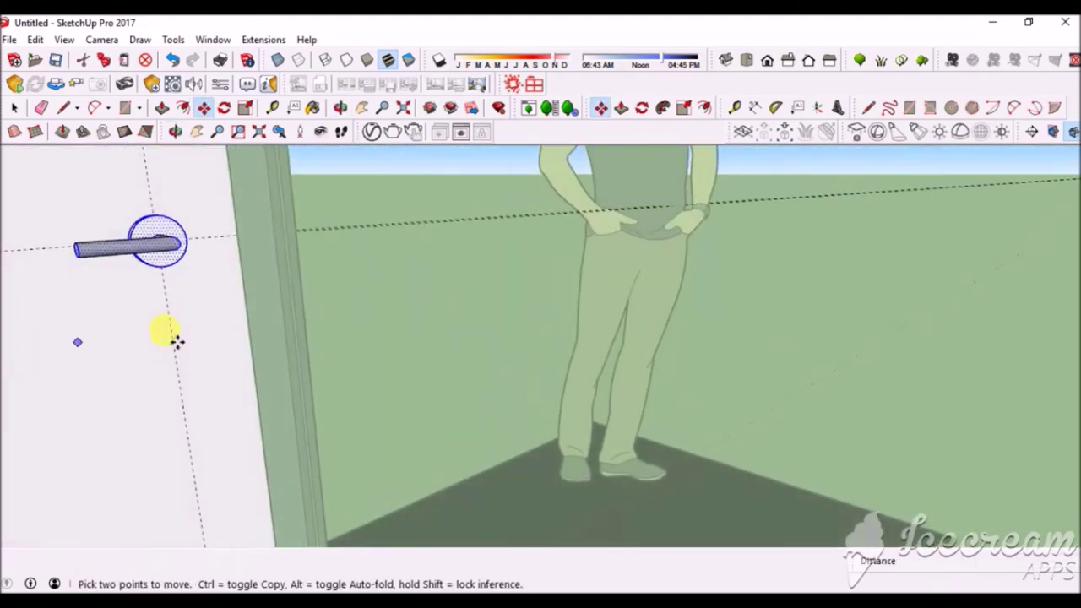
pyautogui.moveTo(173, 376)
pyautogui.mouseDown(button='middle')
pyautogui.moveTo(194, 307)
pyautogui.moveTo(937, 285)
pyautogui.mouseUp(button='middle')
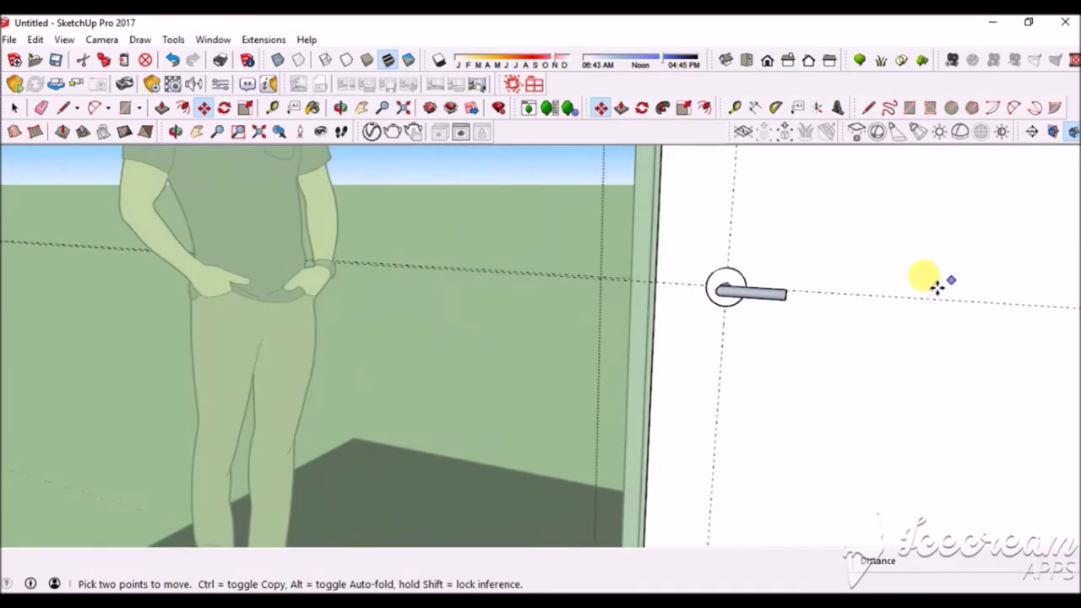
# - Draw a circle on the vertical guide below the handle and push/pull it 0.01 m thin
pyautogui.scroll(3, 937, 284)
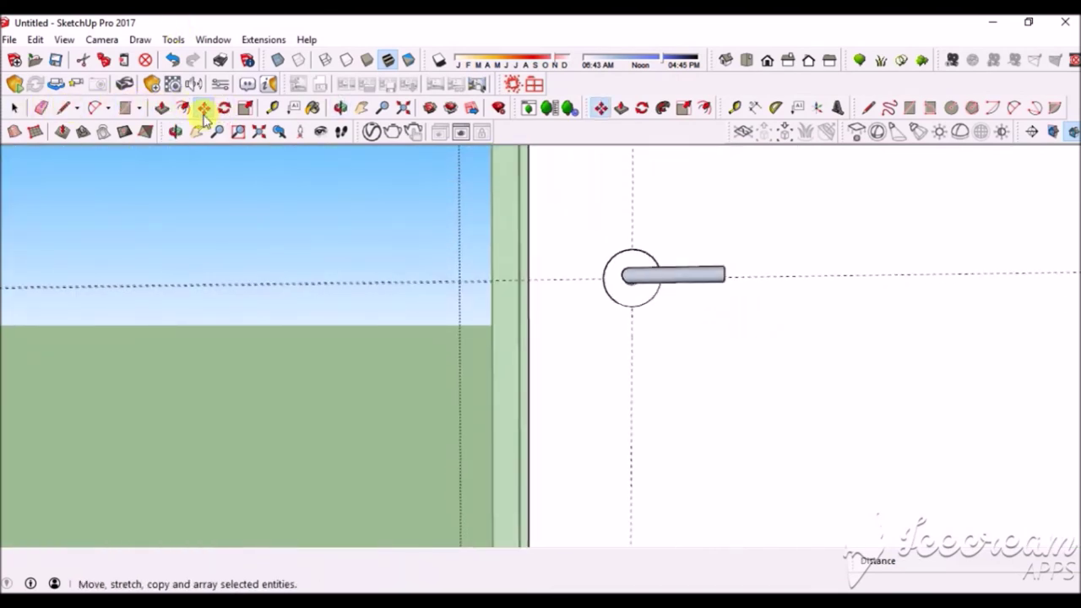
pyautogui.click(137, 109)
pyautogui.click(135, 166)
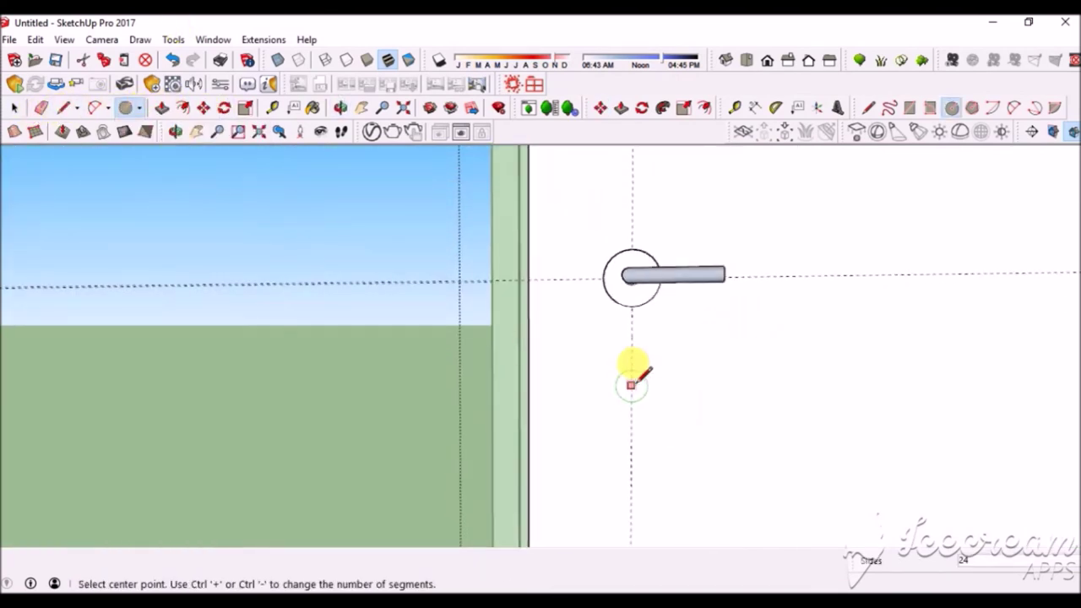
pyautogui.click(633, 366)
pyautogui.scroll(3, 657, 365)
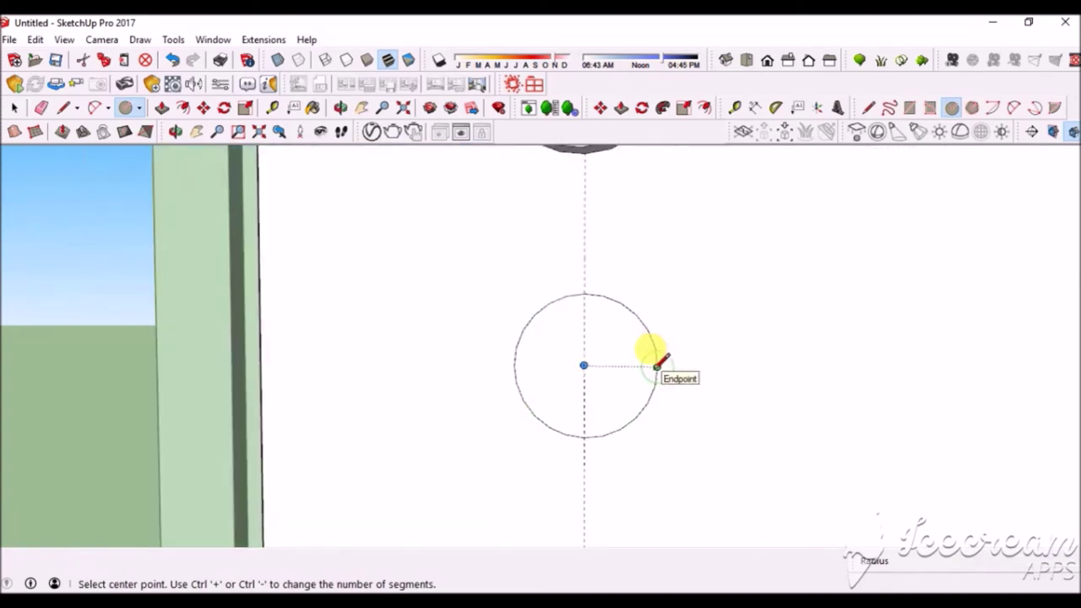
pyautogui.press('p')
pyautogui.click(550, 357)
pyautogui.moveTo(550, 358)
pyautogui.mouseDown(button='middle')
pyautogui.moveTo(603, 379)
pyautogui.moveTo(541, 325)
pyautogui.moveTo(408, 333)
pyautogui.moveTo(487, 439)
pyautogui.moveTo(536, 321)
pyautogui.moveTo(607, 305)
pyautogui.mouseUp(button='middle')
pyautogui.scroll(-3, 606, 305)
pyautogui.moveTo(535, 346)
pyautogui.mouseDown(button='middle')
pyautogui.moveTo(608, 345)
pyautogui.moveTo(611, 367)
pyautogui.moveTo(375, 234)
pyautogui.moveTo(398, 270)
pyautogui.mouseUp(button='middle')
pyautogui.scroll(2, 375, 234)
pyautogui.scroll(-2, 398, 270)
# - Start a tape measurement from the top guide, then cancel it
pyautogui.click(273, 108)
pyautogui.click(542, 167)
pyautogui.moveTo(541, 234)
pyautogui.mouseDown(button='middle')
pyautogui.moveTo(529, 251)
pyautogui.moveTo(557, 228)
pyautogui.moveTo(530, 295)
pyautogui.mouseUp(button='middle')
pyautogui.click(557, 232)
pyautogui.scroll(-2, 604, 272)
pyautogui.scroll(1, 582, 357)
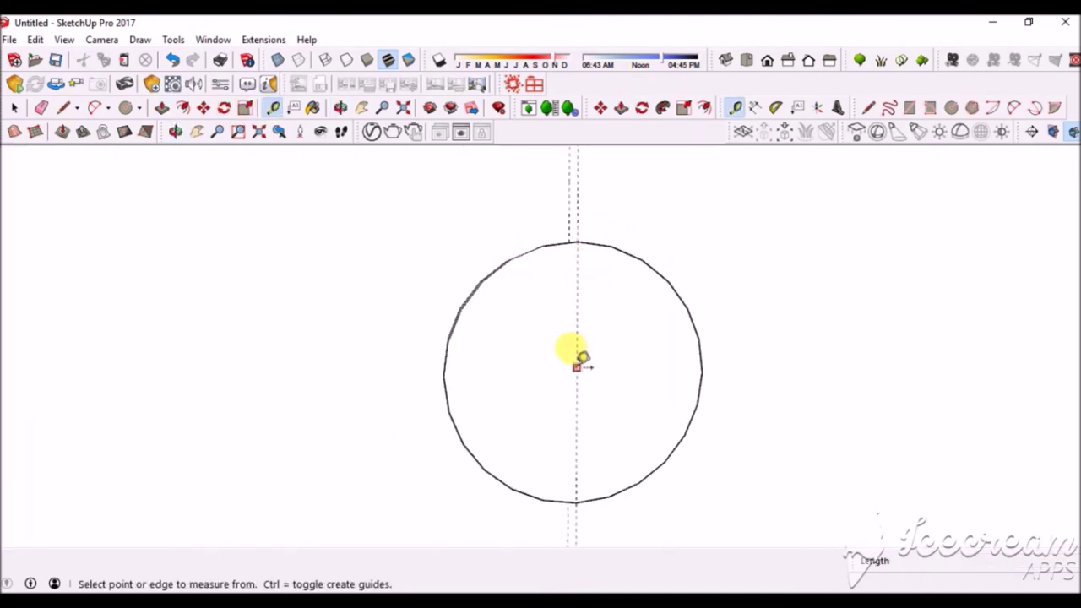
pyautogui.click(125, 107)
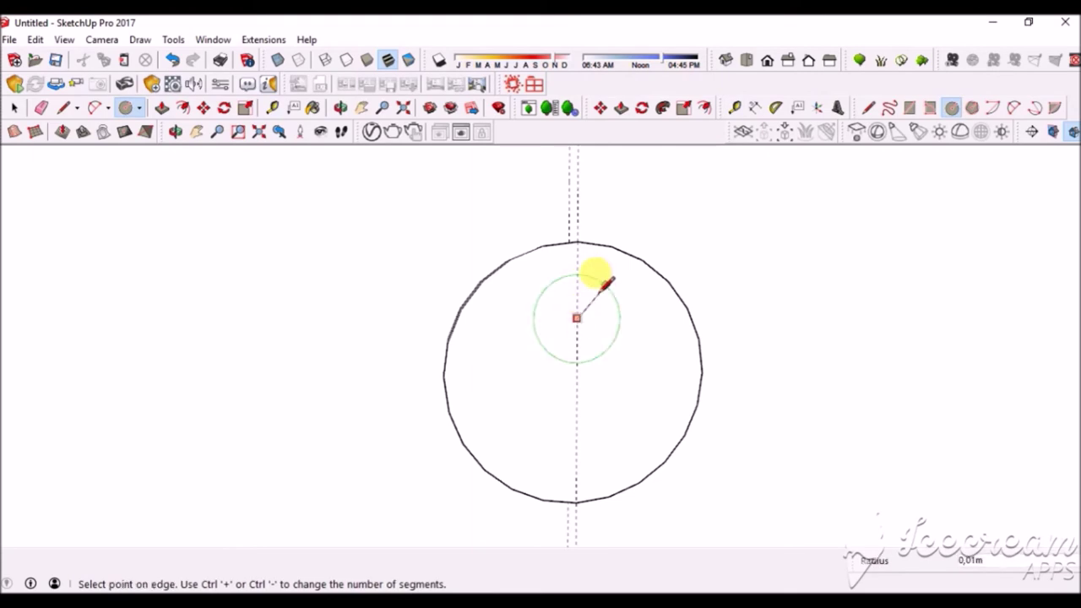
# - Draw a small circle near the plate top and a second small circle lower on the guide
pyautogui.click(595, 283)
pyautogui.scroll(-1, 578, 355)
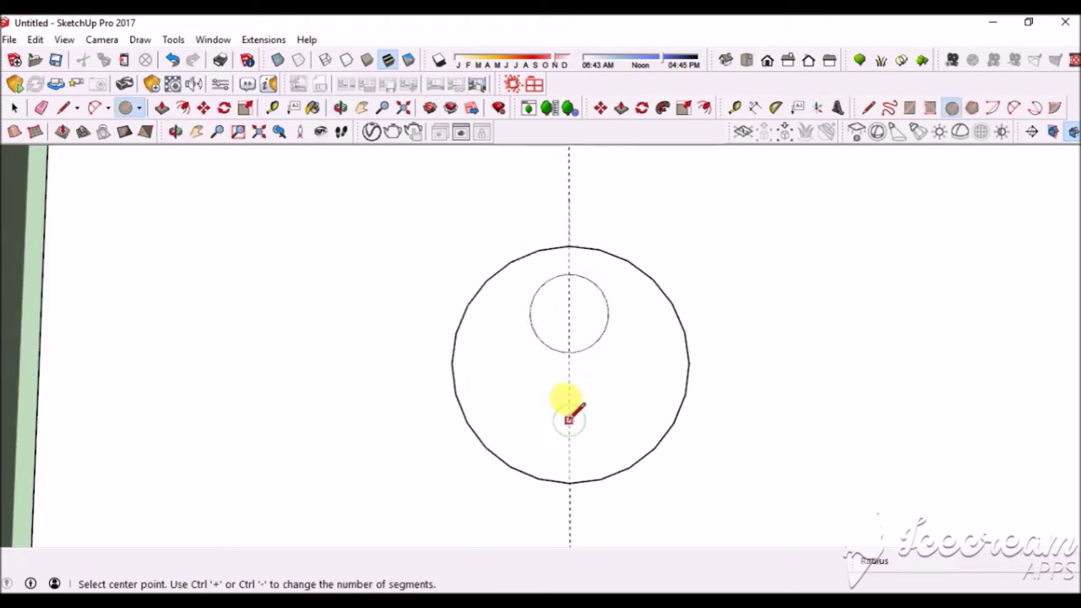
pyautogui.click(569, 369)
pyautogui.click(171, 59)
pyautogui.click(568, 419)
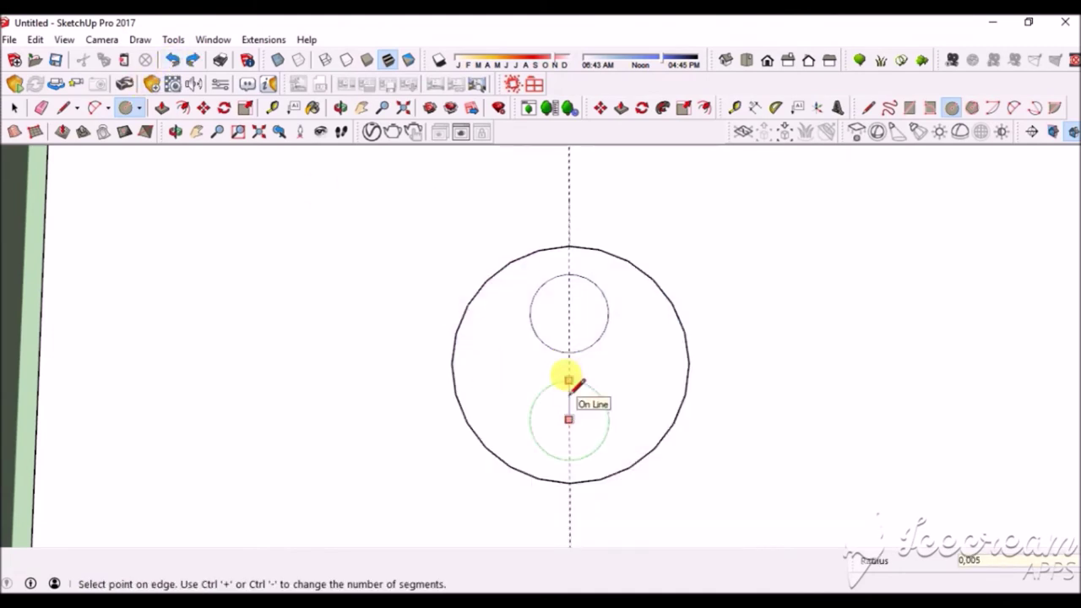
pyautogui.click(569, 399)
# - Join the two circles with lines and erase extra edges to form the keyhole outline
pyautogui.click(63, 107)
pyautogui.scroll(2, 547, 356)
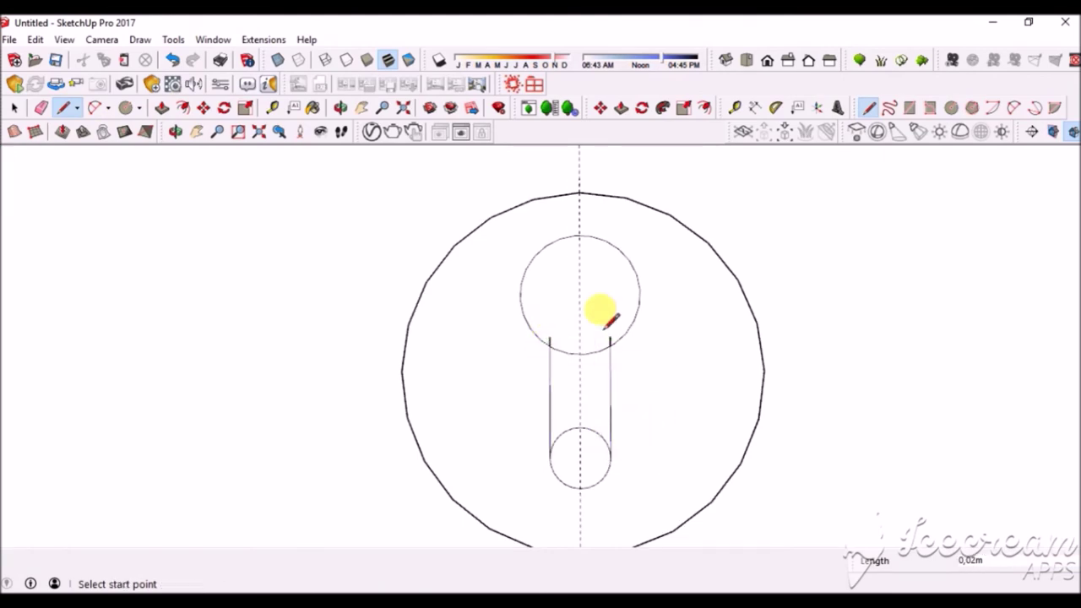
pyautogui.click(42, 108)
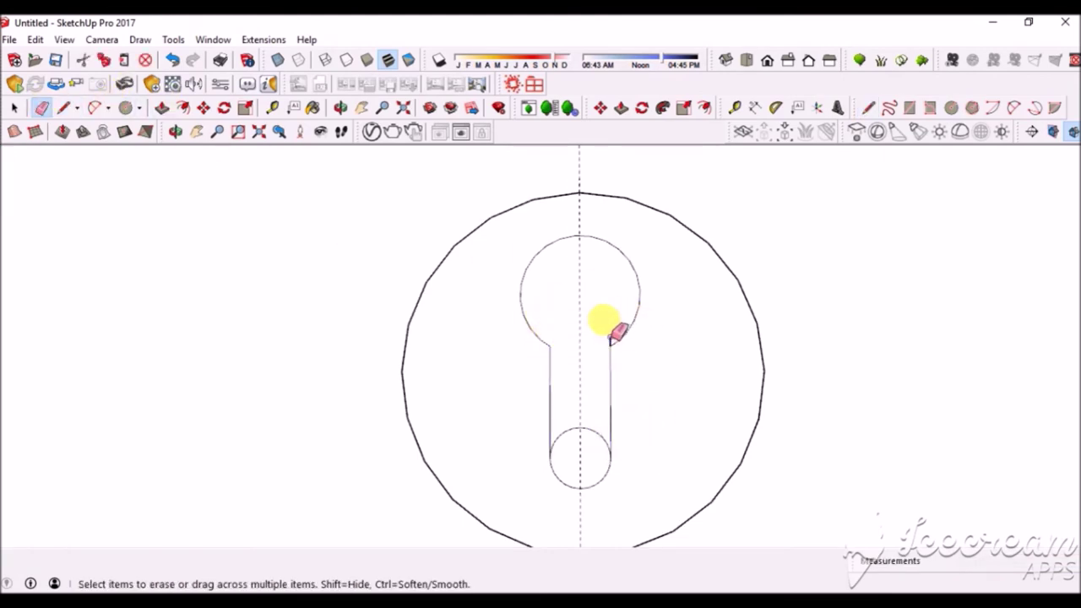
pyautogui.scroll(-3, 587, 424)
pyautogui.moveTo(575, 319); pyautogui.dragTo(749, 447, button='middle')
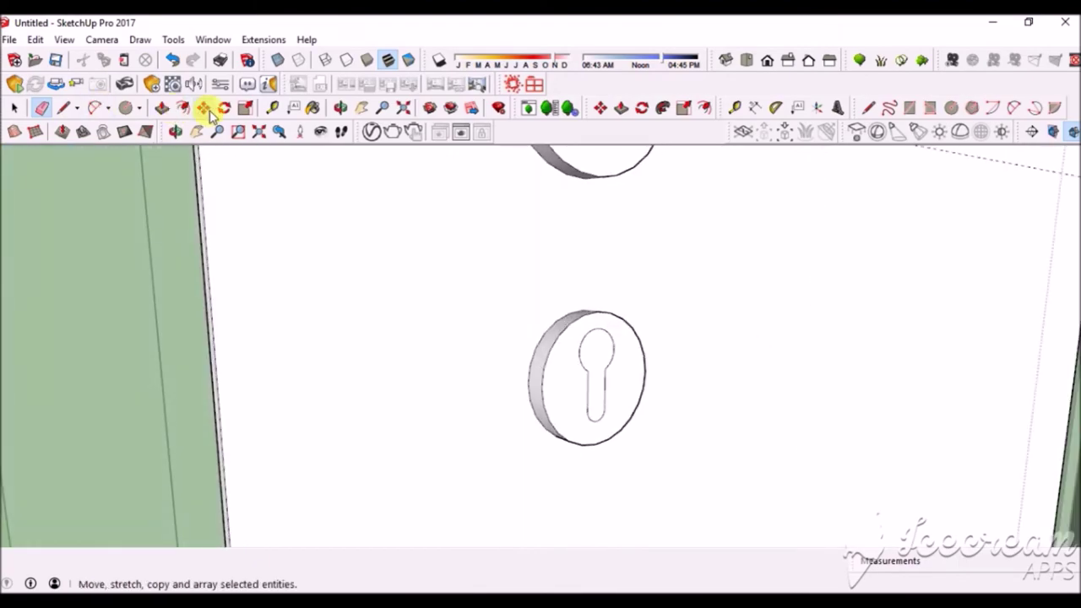
# - Push the keyhole face 0.04 m into the plate
pyautogui.click(161, 107)
pyautogui.moveTo(598, 365)
pyautogui.mouseDown(button='middle')
pyautogui.moveTo(647, 313)
pyautogui.moveTo(803, 222)
pyautogui.moveTo(803, 422)
pyautogui.mouseUp(button='middle')
pyautogui.click(786, 330)
pyautogui.click(703, 309)
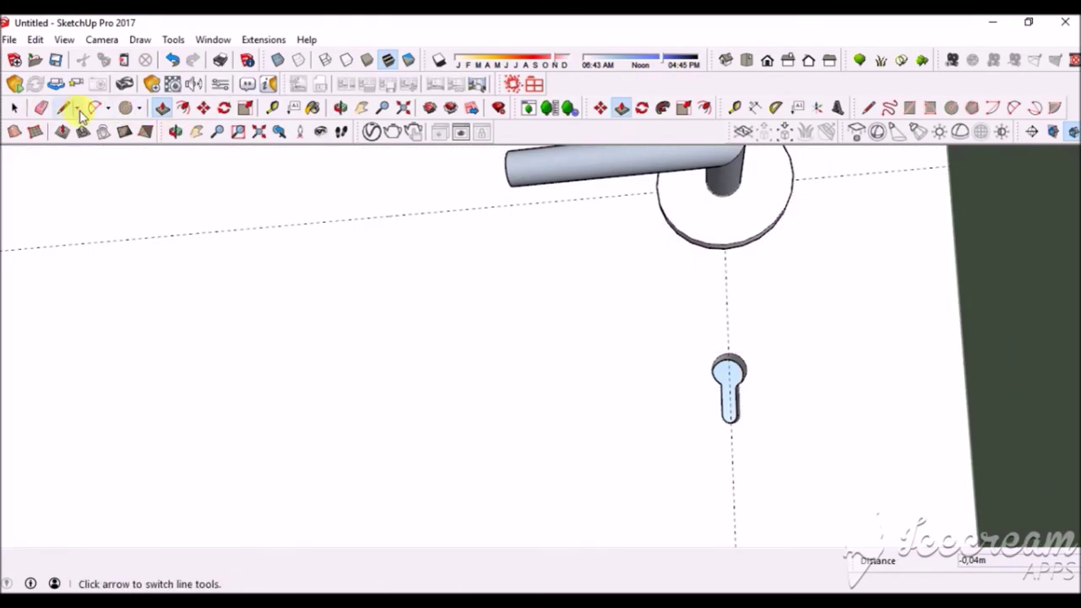
# - Draw a 0.03 m radius circle around the keyhole and extrude it as a ring
pyautogui.click(125, 107)
pyautogui.click(729, 384)
pyautogui.click(731, 336)
pyautogui.press('p')
pyautogui.click(699, 419)
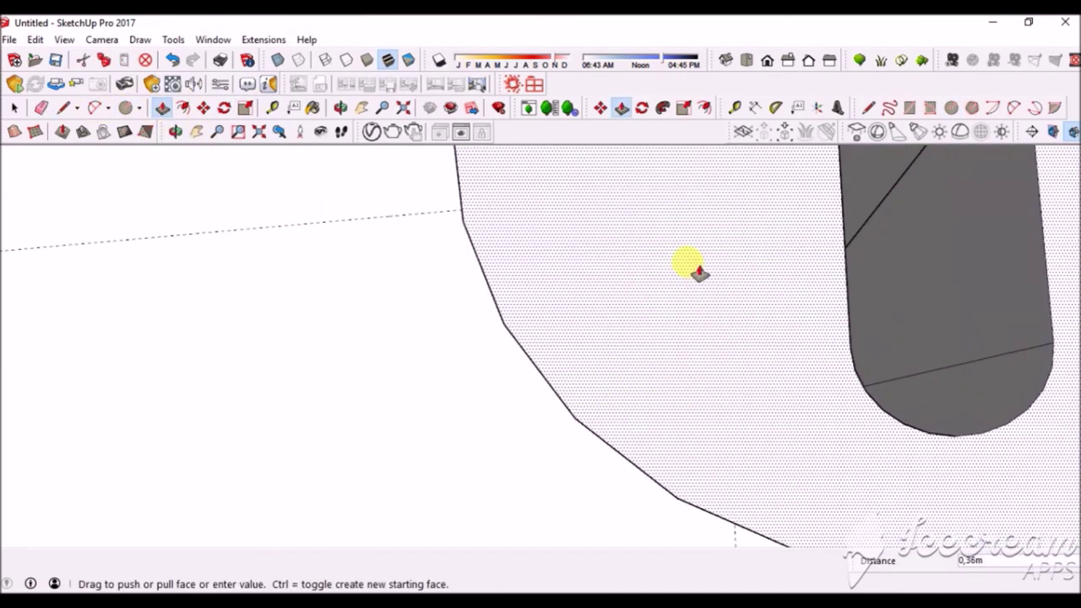
pyautogui.moveTo(586, 242); pyautogui.dragTo(823, 495, button='middle')
pyautogui.moveTo(499, 319)
pyautogui.mouseDown(button='middle')
pyautogui.moveTo(989, 459)
pyautogui.moveTo(603, 374)
pyautogui.mouseUp(button='middle')
pyautogui.scroll(3, 583, 439)
pyautogui.scroll(3, 568, 503)
pyautogui.moveTo(568, 503)
pyautogui.mouseDown(button='middle')
pyautogui.moveTo(386, 398)
pyautogui.moveTo(422, 417)
pyautogui.mouseUp(button='middle')
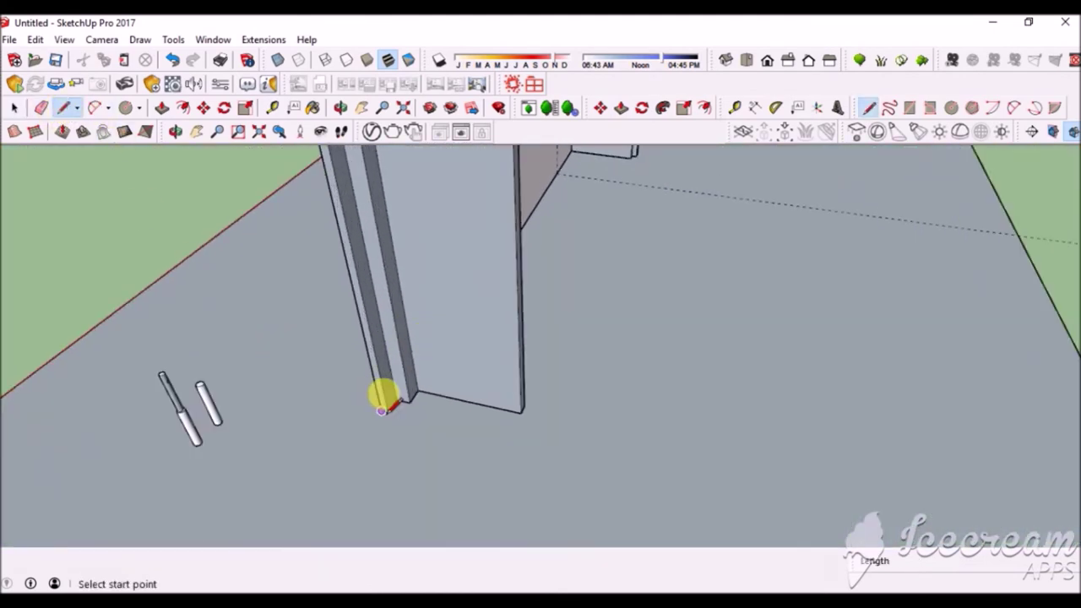
# - Draw the floor outline lines out from the door's bottom corner across the floor
pyautogui.scroll(2, 380, 401)
pyautogui.click(386, 392)
pyautogui.scroll(-2, 355, 448)
pyautogui.click(327, 490)
pyautogui.scroll(2, 387, 374)
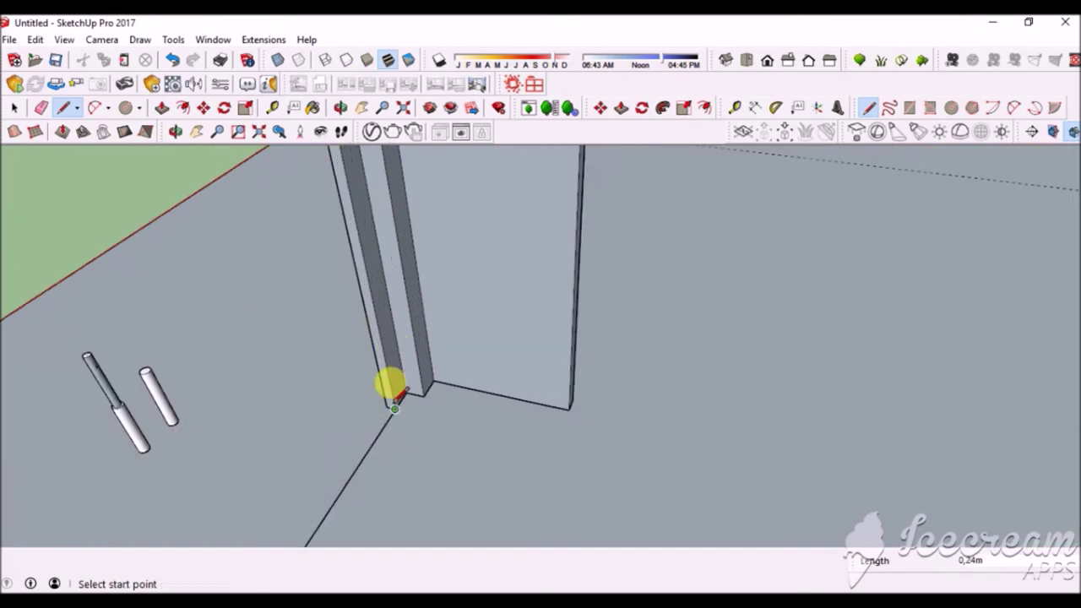
pyautogui.scroll(-1, 386, 374)
pyautogui.scroll(-1, 321, 358)
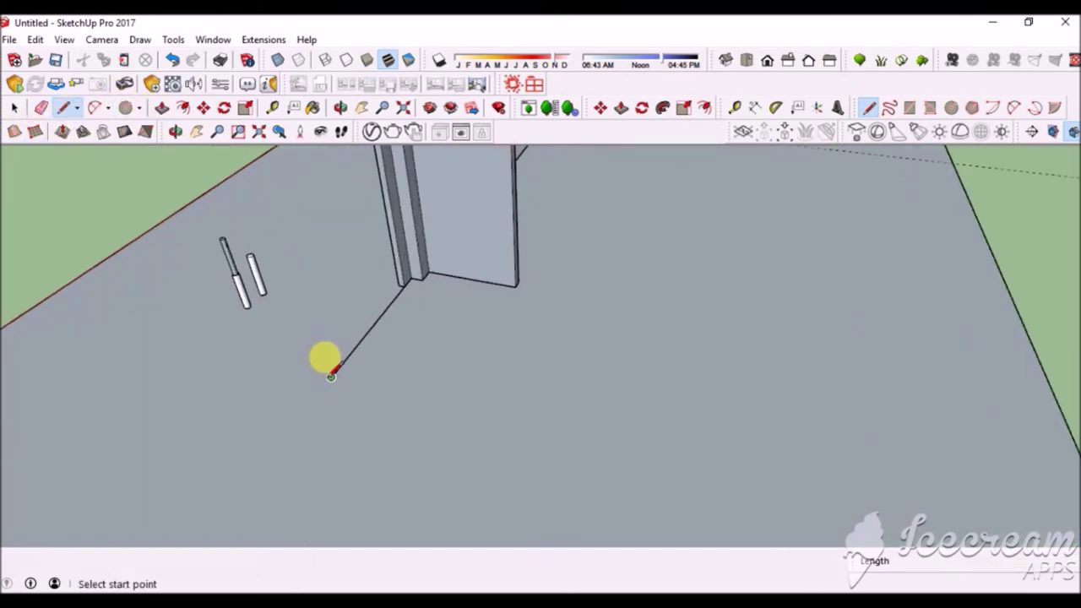
pyautogui.click(324, 358)
pyautogui.scroll(2, 417, 284)
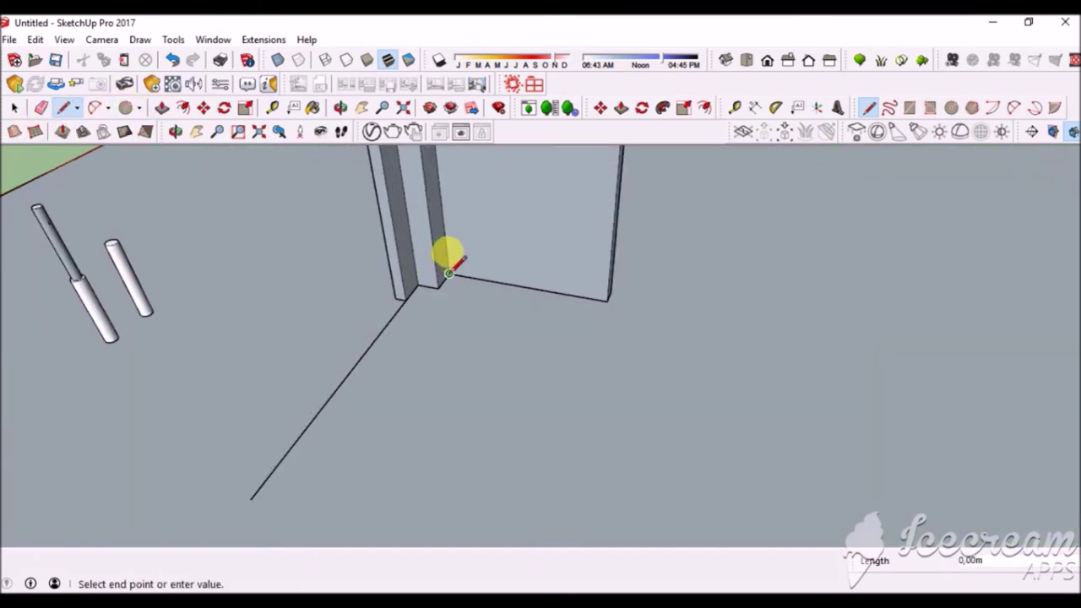
pyautogui.scroll(-3, 687, 314)
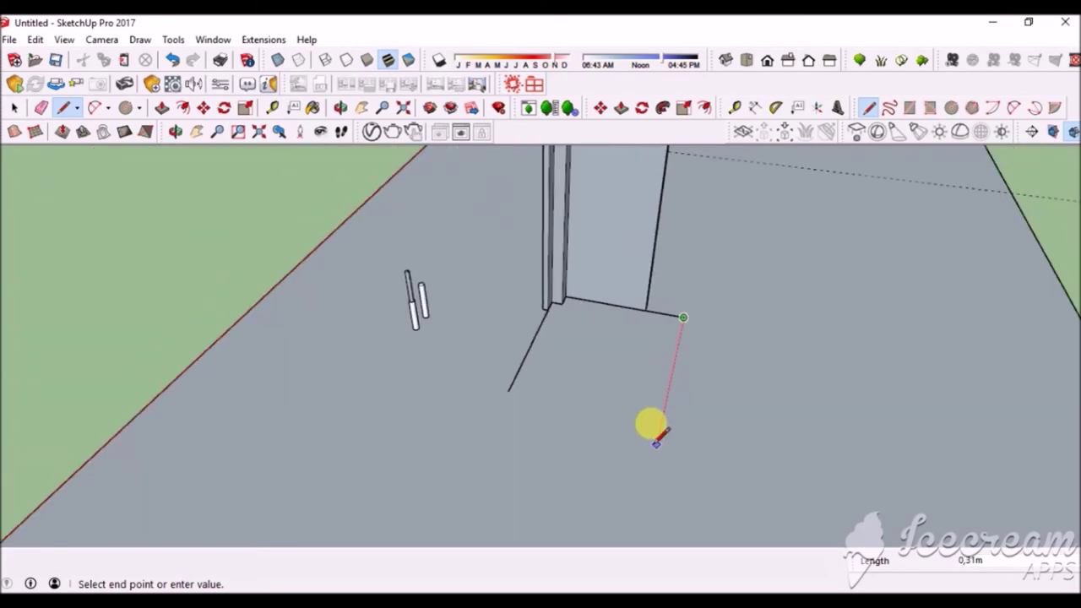
pyautogui.click(661, 428)
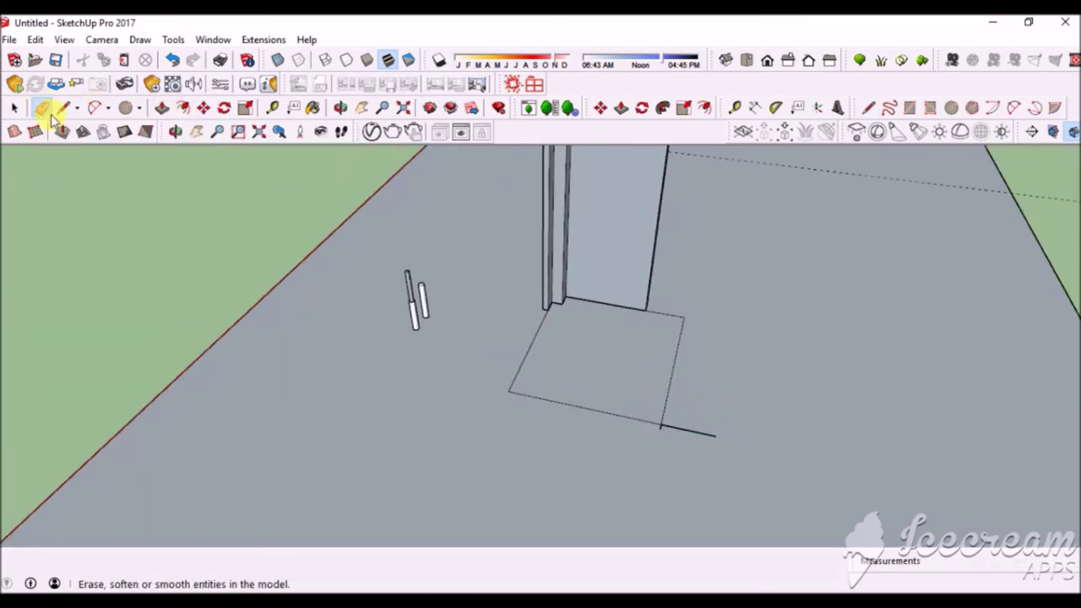
# - Erase the extra stub line from the floor outline
pyautogui.click(41, 107)
pyautogui.scroll(2, 727, 456)
pyautogui.click(655, 402)
# - Push/pull the floor rectangle into a slab and raise the frame top 2,10 m
pyautogui.click(162, 108)
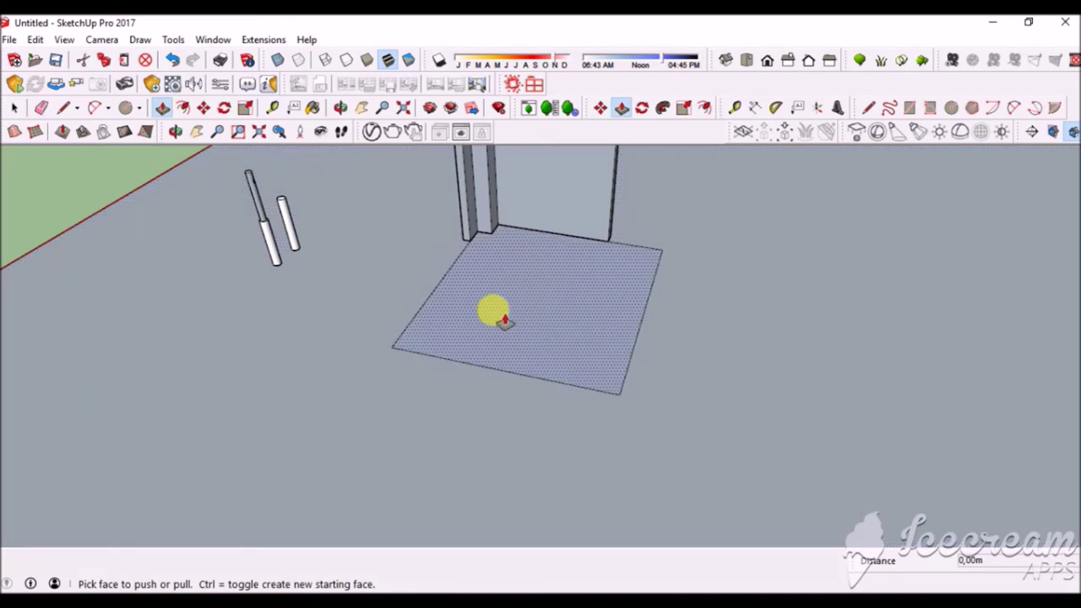
pyautogui.click(446, 273)
pyautogui.scroll(-3, 452, 263)
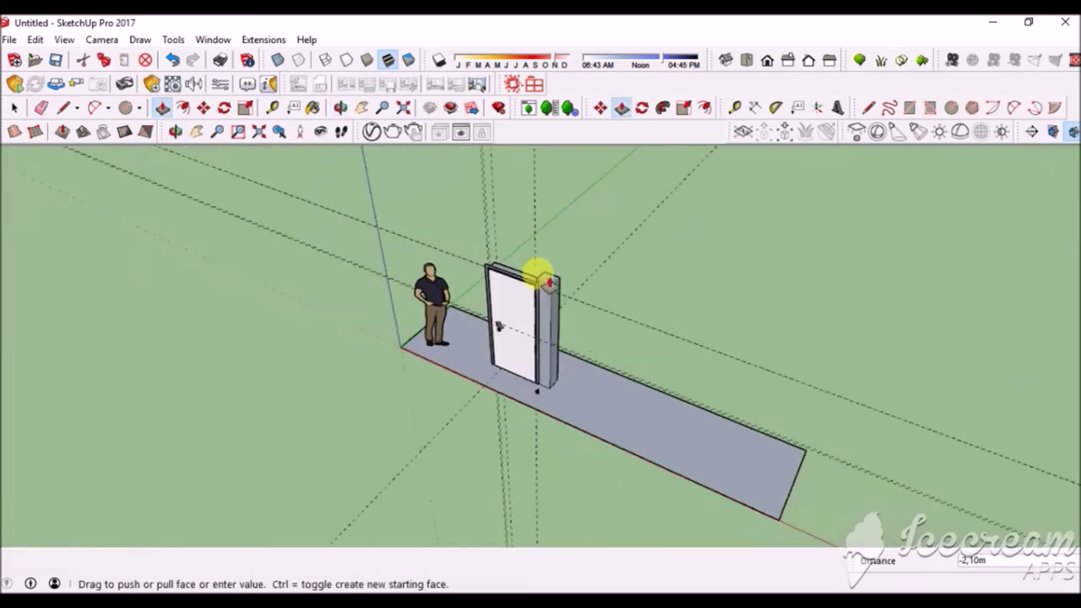
pyautogui.moveTo(535, 282); pyautogui.dragTo(495, 313, button='middle')
pyautogui.press('e')
pyautogui.scroll(-3, 663, 369)
pyautogui.scroll(-2, 756, 295)
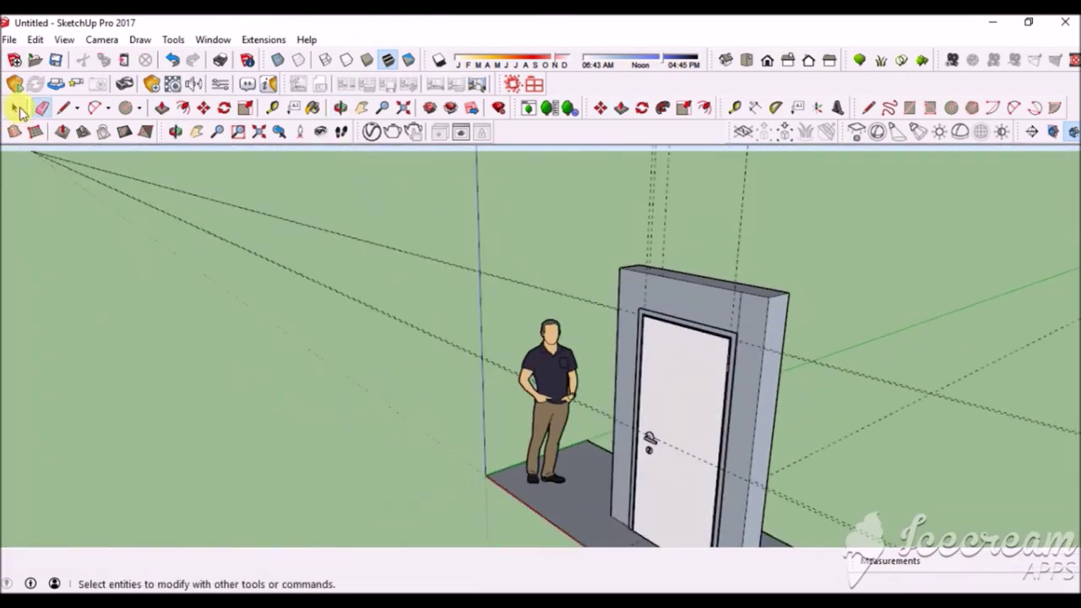
pyautogui.click(14, 108)
# - Enter the door component for editing, then exit it again
pyautogui.doubleClick(677, 326)
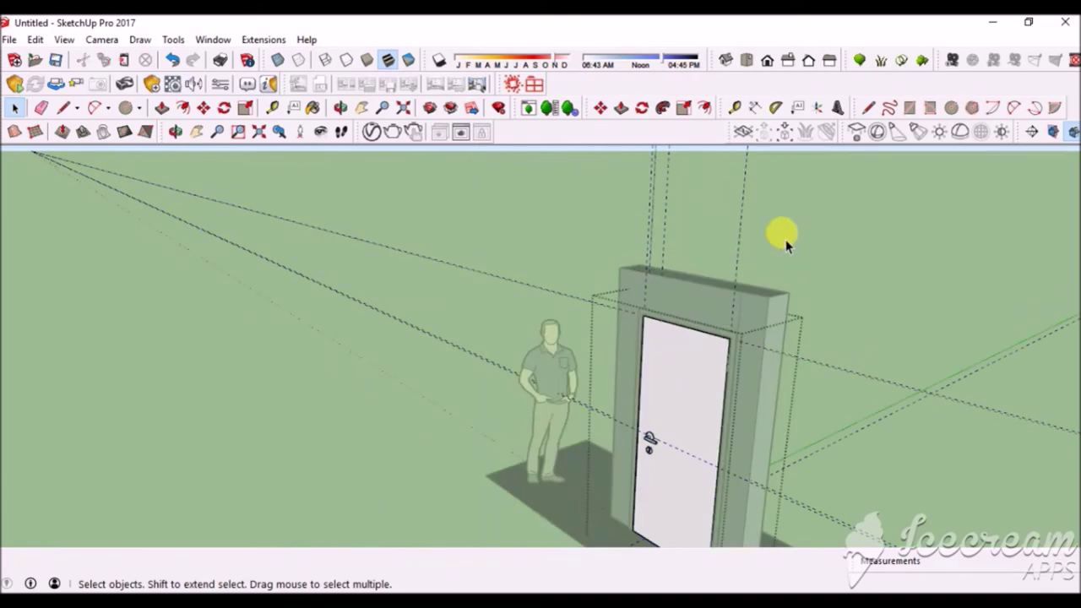
pyautogui.scroll(2, 656, 381)
pyautogui.scroll(2, 743, 241)
pyautogui.scroll(-4, 613, 232)
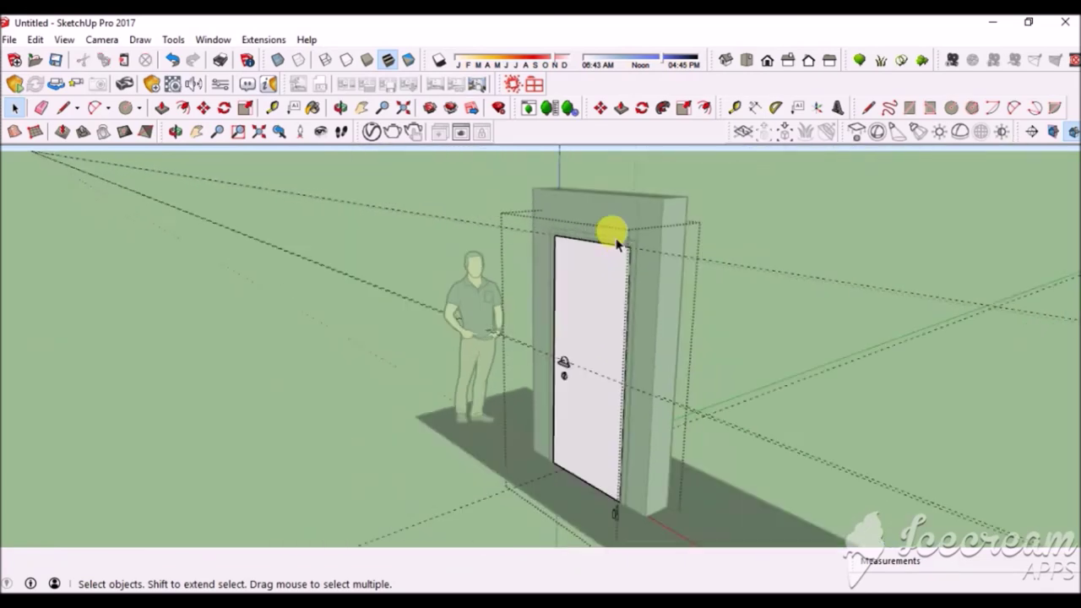
pyautogui.scroll(-1, 791, 210)
pyautogui.scroll(2, 715, 350)
pyautogui.scroll(1, 857, 355)
pyautogui.click(619, 507)
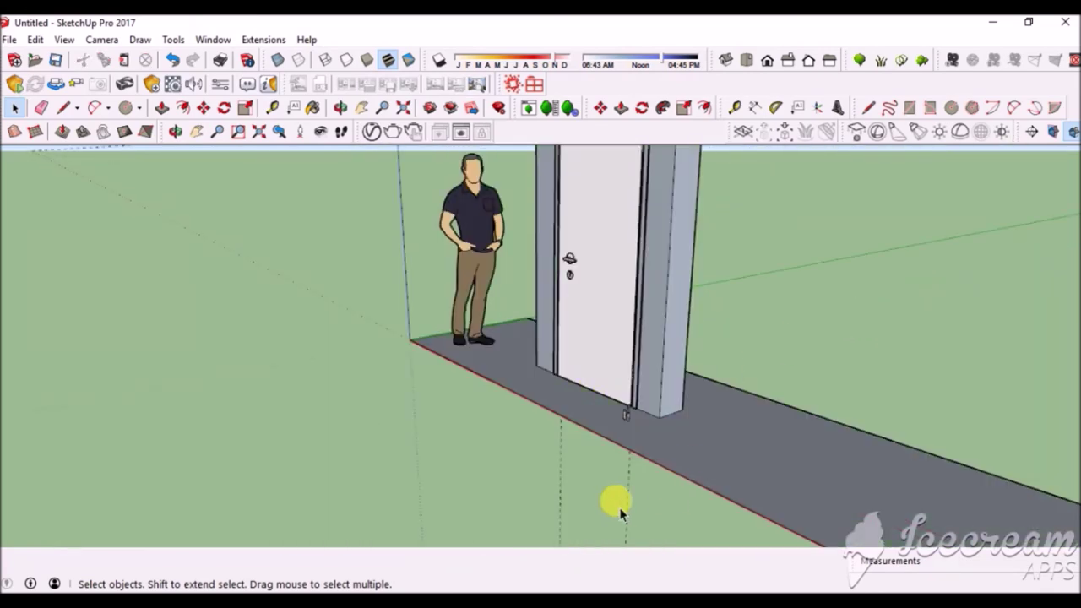
# - Rotate the door open about its hinge cylinder
pyautogui.moveTo(563, 458); pyautogui.dragTo(394, 379, button='middle')
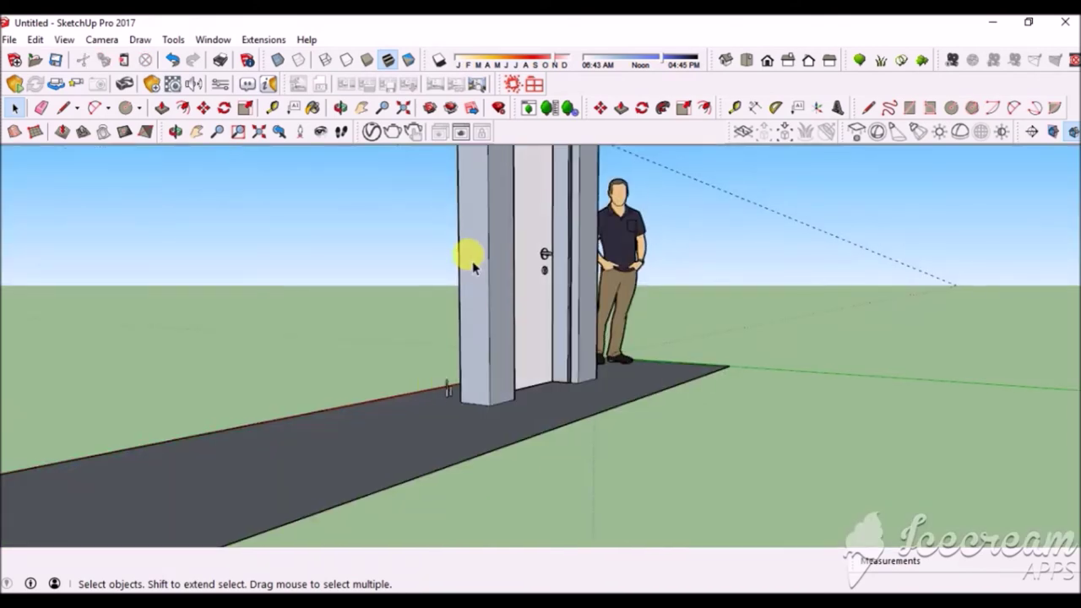
pyautogui.scroll(3, 614, 260)
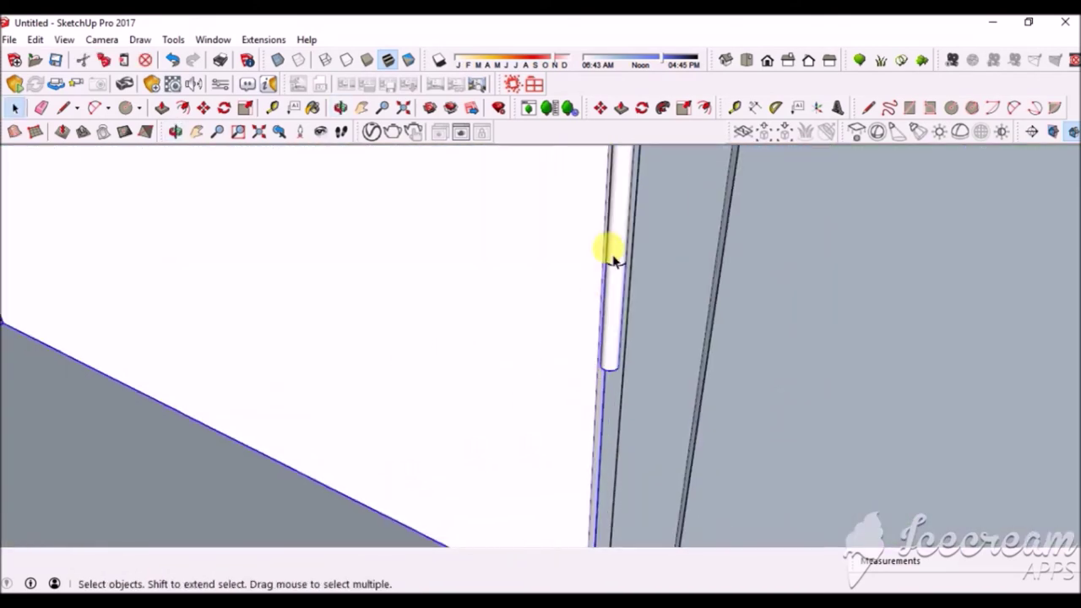
pyautogui.click(223, 111)
pyautogui.moveTo(603, 349)
pyautogui.mouseDown(button='middle')
pyautogui.moveTo(639, 188)
pyautogui.moveTo(592, 357)
pyautogui.mouseUp(button='middle')
pyautogui.scroll(2, 607, 359)
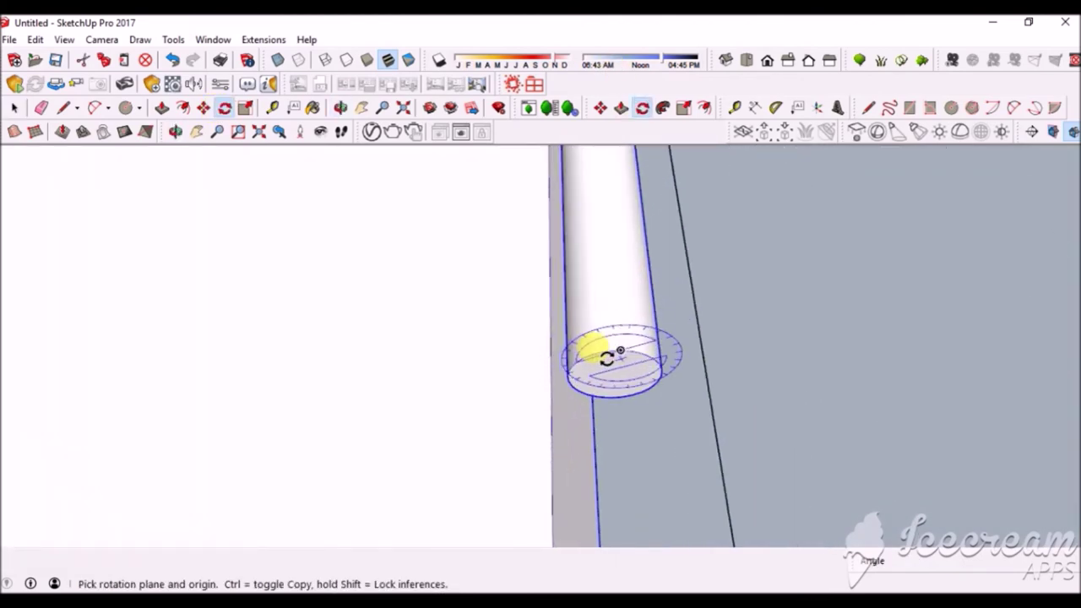
pyautogui.scroll(-1, 495, 451)
pyautogui.scroll(-1, 586, 434)
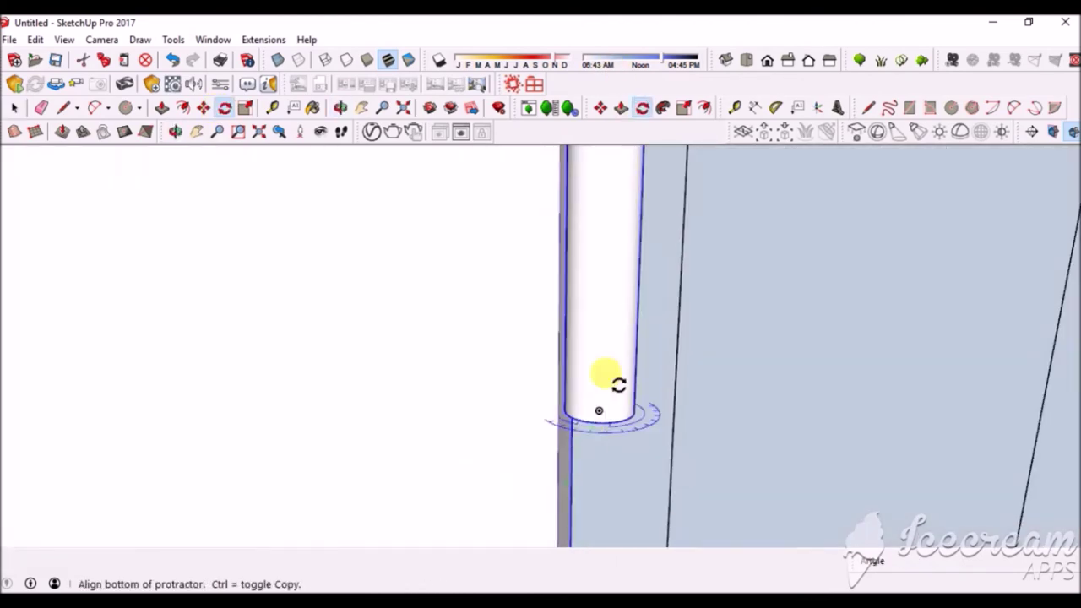
pyautogui.scroll(-2, 569, 444)
pyautogui.scroll(-4, 574, 493)
pyautogui.click(817, 440)
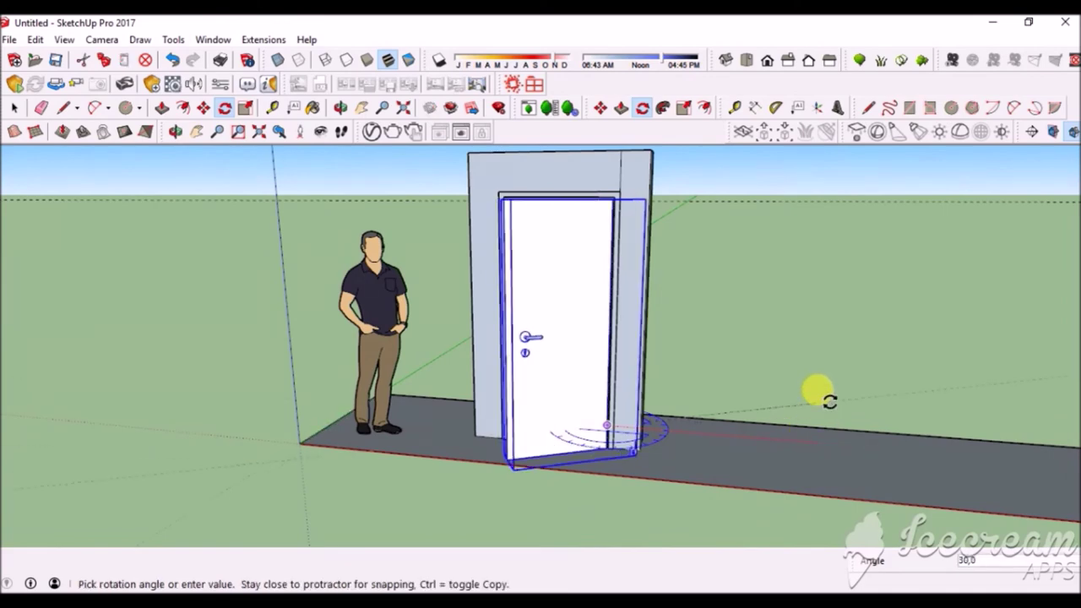
pyautogui.click(823, 358)
# - Undo and redo the door swing twice to check it, leaving the door open
pyautogui.moveTo(635, 533)
pyautogui.mouseDown(button='middle')
pyautogui.moveTo(718, 507)
pyautogui.moveTo(222, 543)
pyautogui.moveTo(796, 386)
pyautogui.moveTo(193, 38)
pyautogui.mouseUp(button='middle')
pyautogui.click(173, 60)
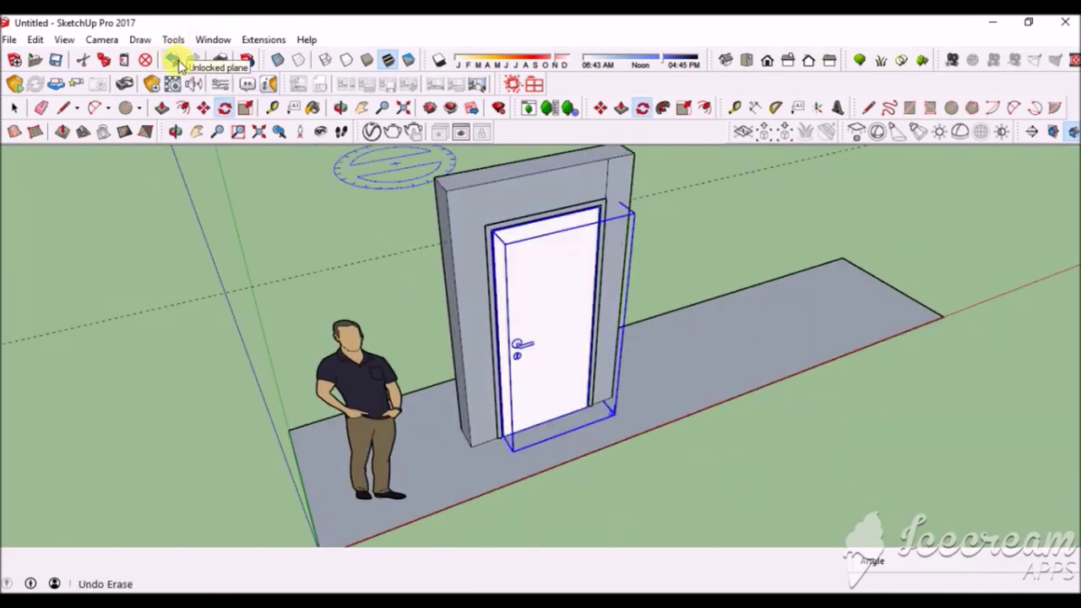
pyautogui.click(194, 60)
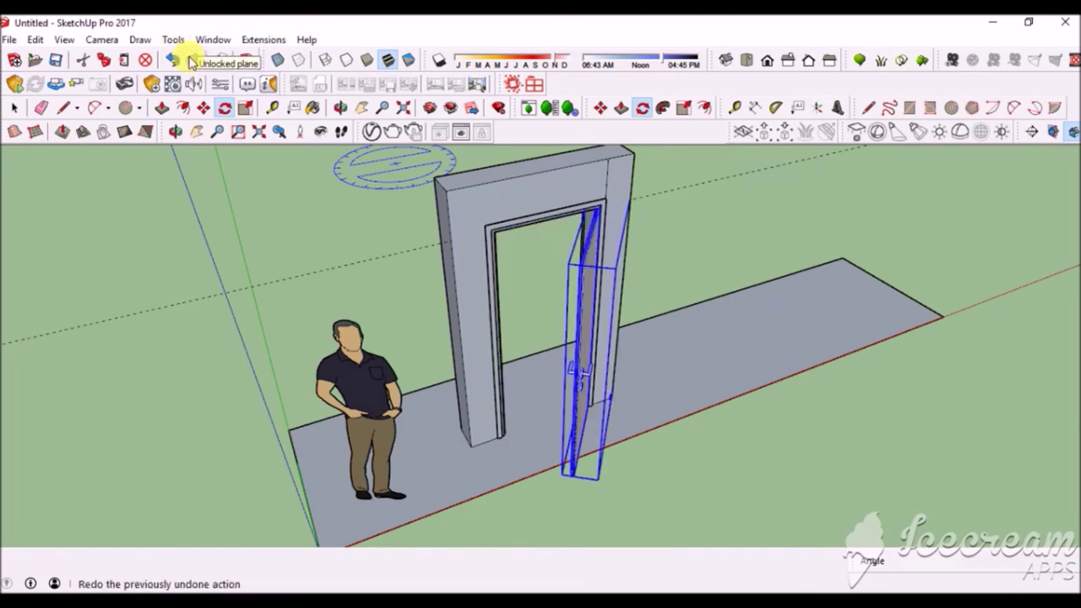
pyautogui.click(172, 60)
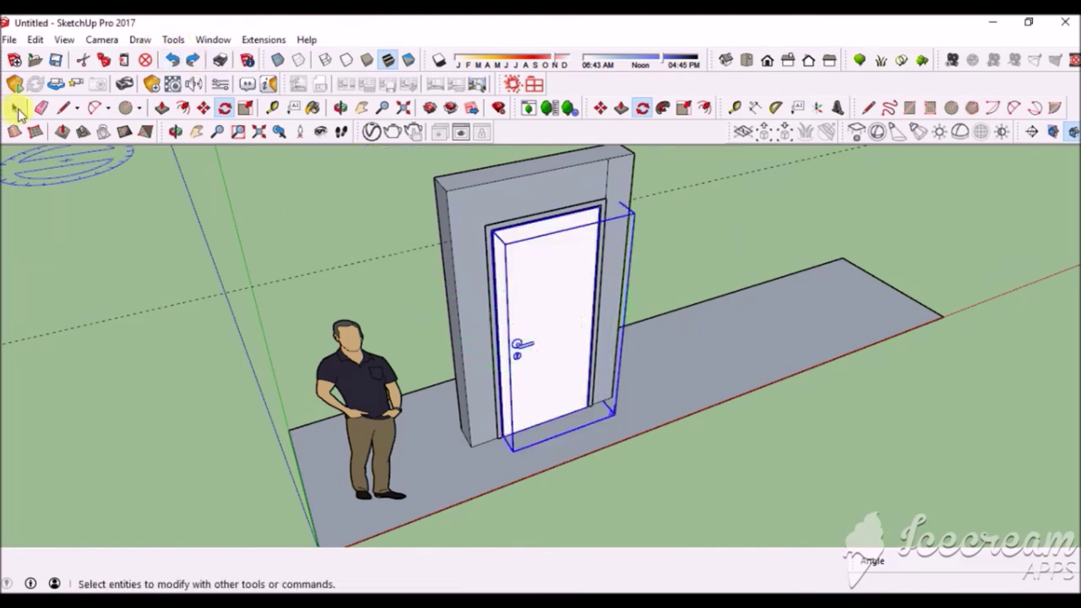
pyautogui.click(193, 60)
# - Select the small hinge piece at the door base
pyautogui.click(15, 107)
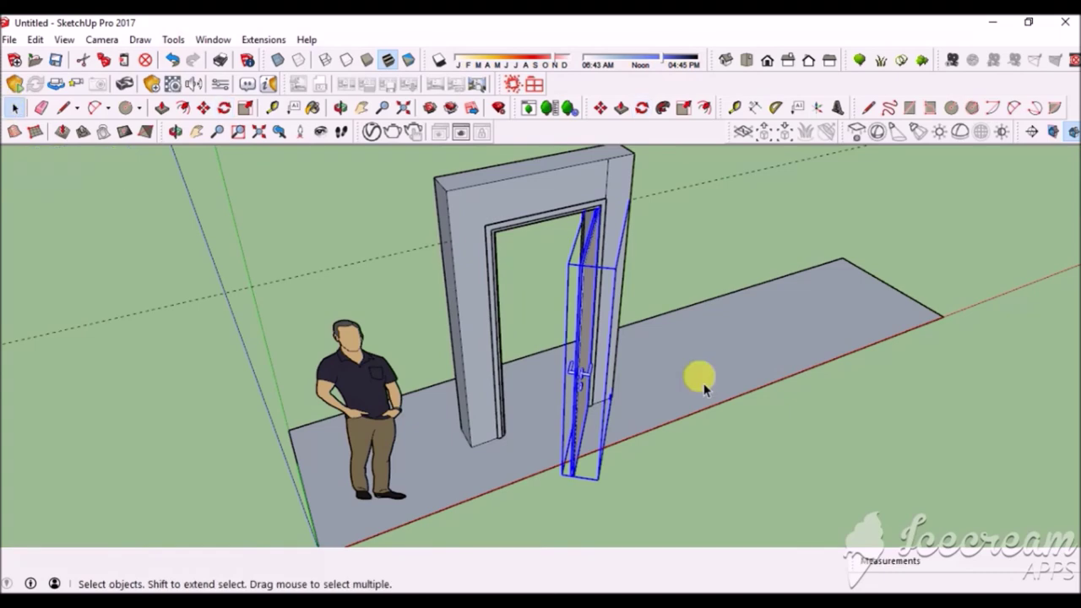
pyautogui.scroll(5, 664, 379)
pyautogui.scroll(5, 553, 402)
pyautogui.click(553, 397)
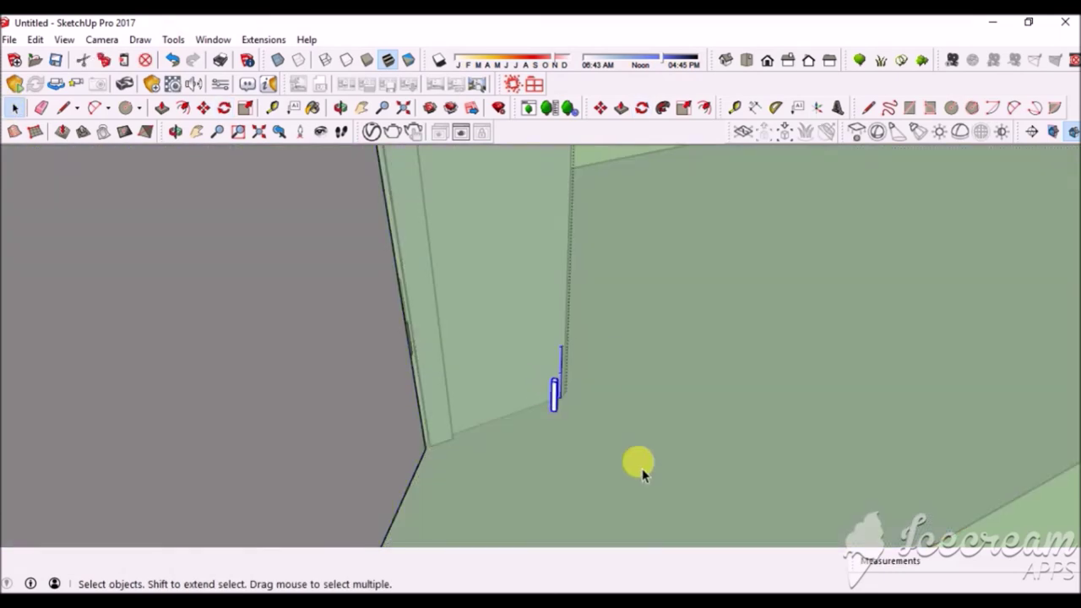
# - Paint the door face with Wood Cherry Original from the Wood materials
pyautogui.scroll(-5, 539, 365)
pyautogui.scroll(-1, 329, 270)
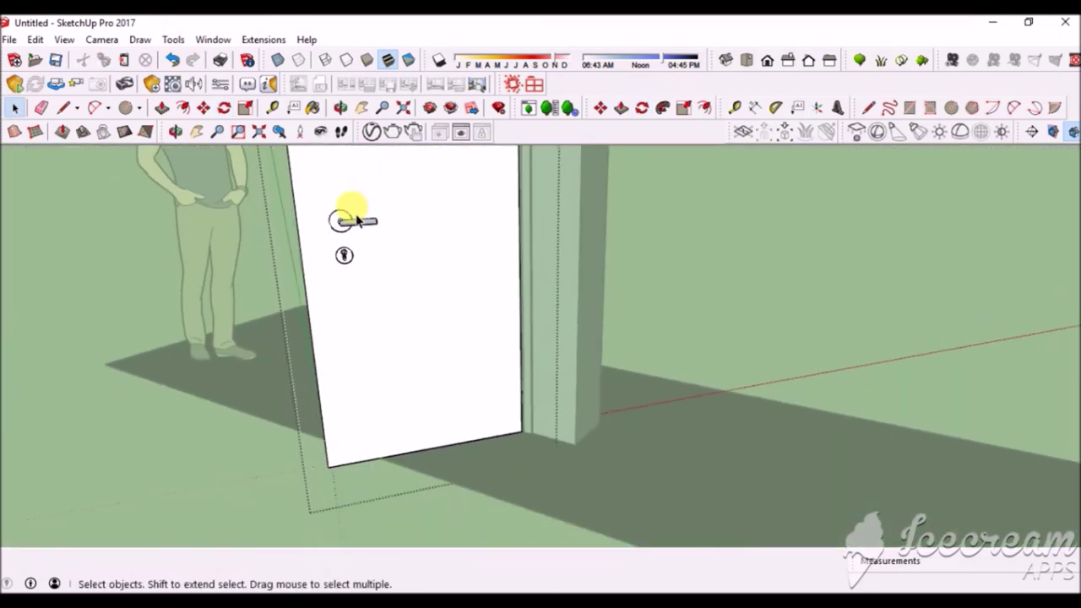
pyautogui.click(312, 108)
pyautogui.click(216, 326)
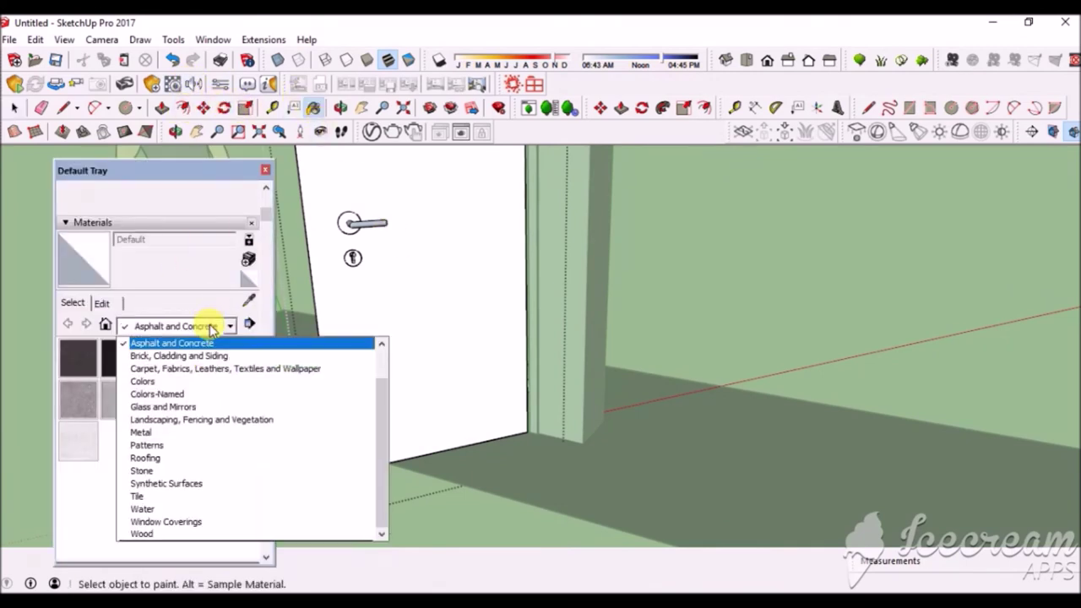
pyautogui.click(185, 535)
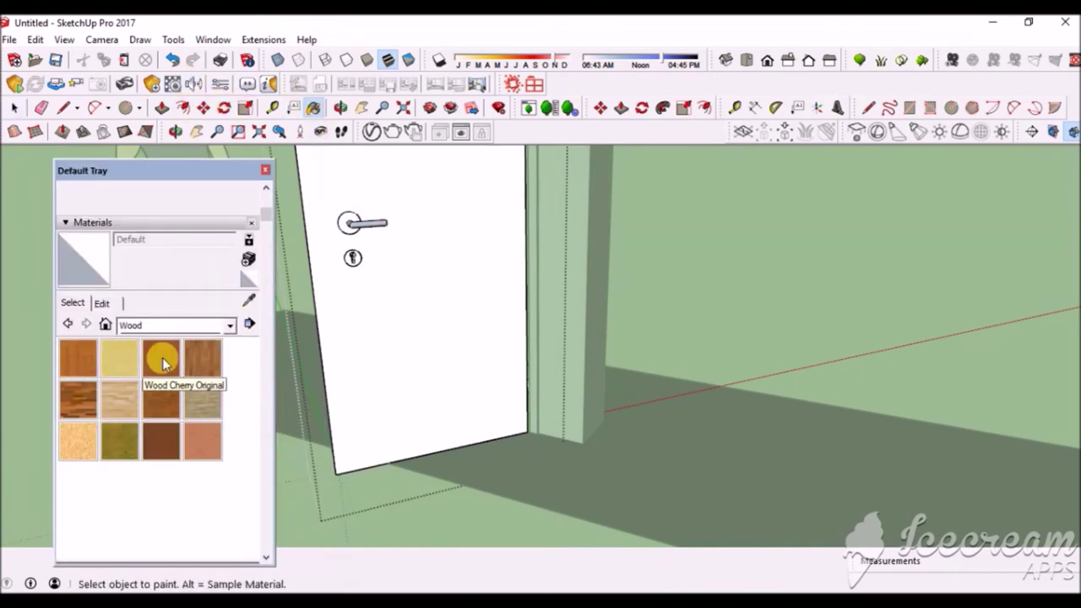
pyautogui.click(161, 357)
# - Paint the door's edge faces with the cherry wood
pyautogui.moveTo(191, 167); pyautogui.dragTo(136, 194)
pyautogui.moveTo(334, 250)
pyautogui.mouseDown(button='middle')
pyautogui.moveTo(698, 352)
pyautogui.moveTo(741, 403)
pyautogui.moveTo(562, 242)
pyautogui.moveTo(119, 374)
pyautogui.mouseUp(button='middle')
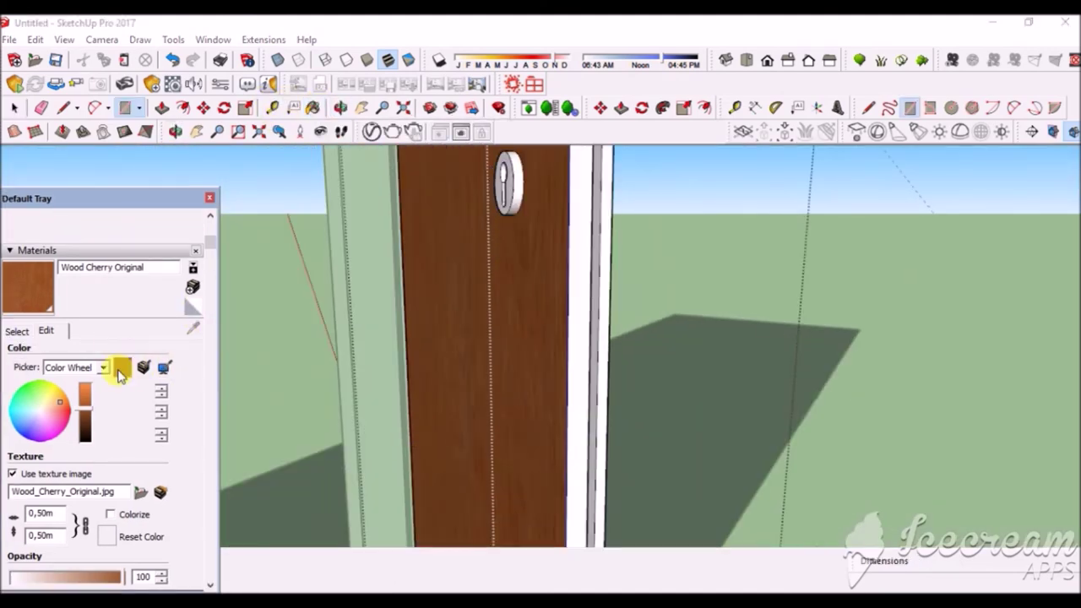
pyautogui.click(28, 302)
pyautogui.moveTo(583, 351)
pyautogui.mouseDown(button='middle')
pyautogui.moveTo(604, 362)
pyautogui.moveTo(550, 363)
pyautogui.moveTo(460, 285)
pyautogui.moveTo(478, 442)
pyautogui.moveTo(470, 212)
pyautogui.moveTo(483, 256)
pyautogui.mouseUp(button='middle')
pyautogui.press('l')
pyautogui.click(5, 270)
pyautogui.click(362, 226)
# - Inspect the door's top and select a thin face of the frame columns
pyautogui.moveTo(649, 378)
pyautogui.mouseDown(button='middle')
pyautogui.moveTo(731, 381)
pyautogui.moveTo(379, 282)
pyautogui.moveTo(253, 283)
pyautogui.mouseUp(button='middle')
pyautogui.click(72, 283)
pyautogui.moveTo(338, 278)
pyautogui.mouseDown(button='middle')
pyautogui.moveTo(501, 268)
pyautogui.moveTo(397, 242)
pyautogui.moveTo(535, 346)
pyautogui.mouseUp(button='middle')
pyautogui.scroll(-3, 586, 259)
pyautogui.scroll(3, 446, 507)
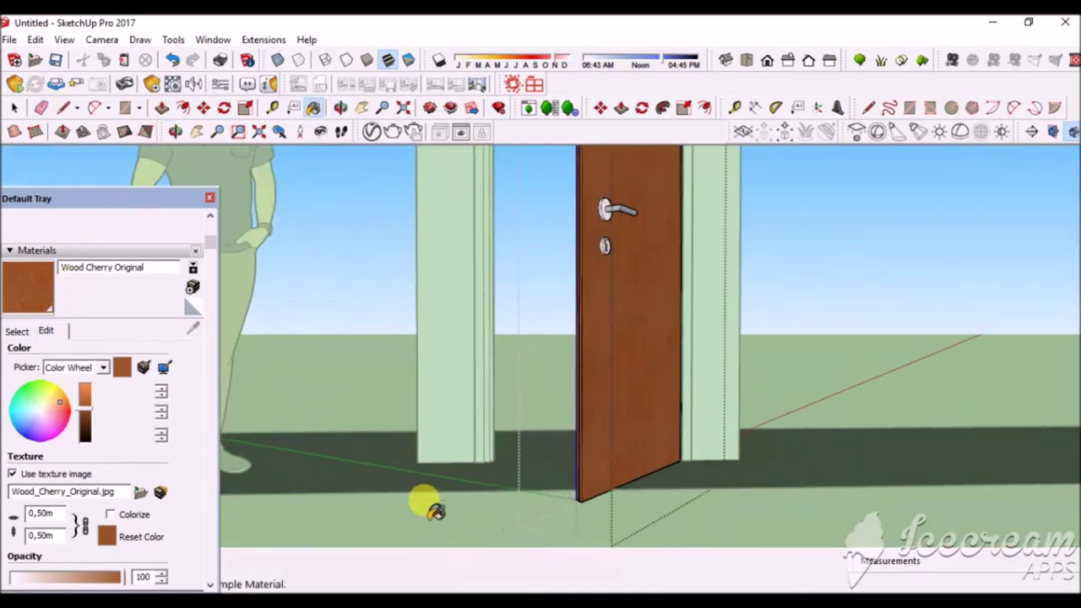
pyautogui.scroll(5, 446, 507)
pyautogui.press('space')
pyautogui.click(521, 401)
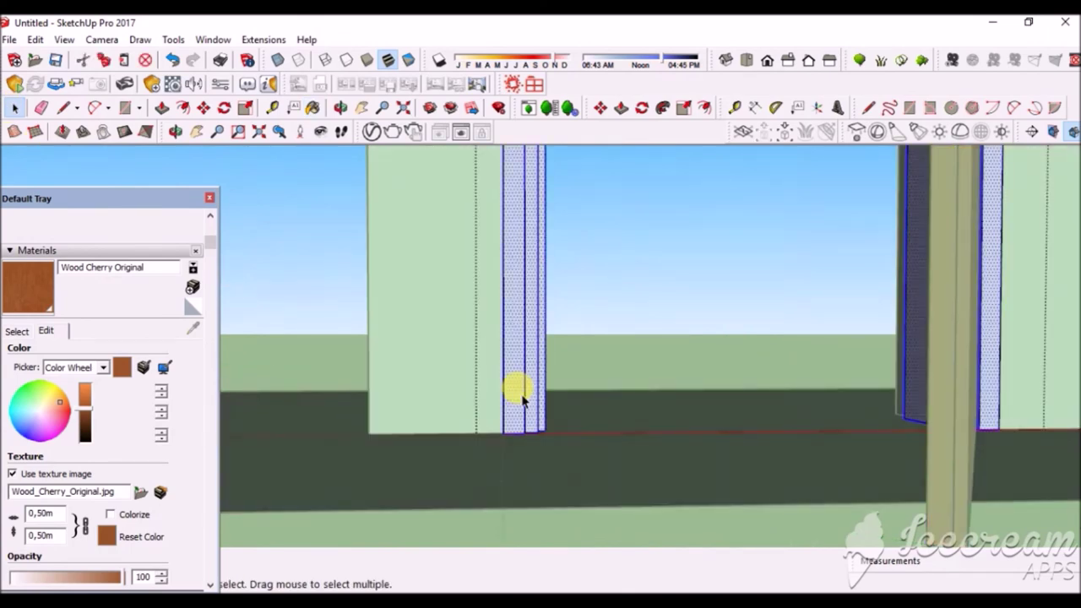
# - Paint the selected frame columns Wood Cherry
pyautogui.moveTo(521, 401); pyautogui.dragTo(622, 367, button='middle')
pyautogui.scroll(-3, 622, 367)
pyautogui.press('b')
pyautogui.click(518, 358)
pyautogui.scroll(-3, 475, 466)
pyautogui.moveTo(501, 433)
pyautogui.mouseDown(button='middle')
pyautogui.moveTo(560, 285)
pyautogui.moveTo(394, 349)
pyautogui.moveTo(671, 284)
pyautogui.moveTo(948, 378)
pyautogui.moveTo(61, 230)
pyautogui.mouseUp(button='middle')
# - Select the wall and slab group
pyautogui.press('space')
pyautogui.scroll(-3, 350, 313)
pyautogui.scroll(3, 397, 287)
pyautogui.click(446, 282)
# - Paint the wall group white from the Colors materials
pyautogui.click(17, 331)
pyautogui.click(85, 354)
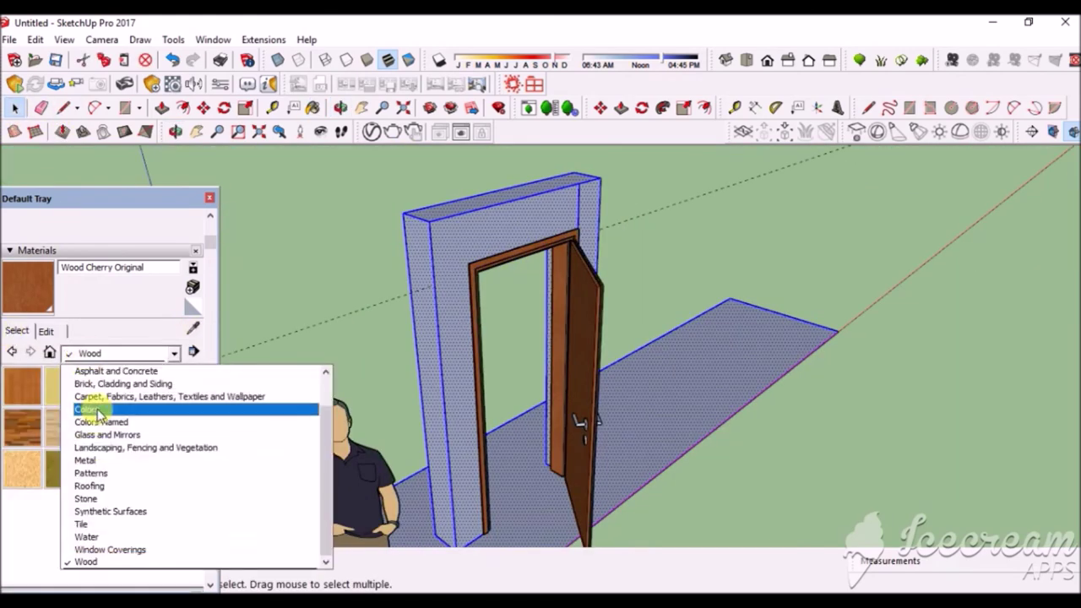
pyautogui.click(76, 411)
pyautogui.scroll(-5, 69, 446)
pyautogui.scroll(-3, 70, 445)
pyautogui.click(22, 399)
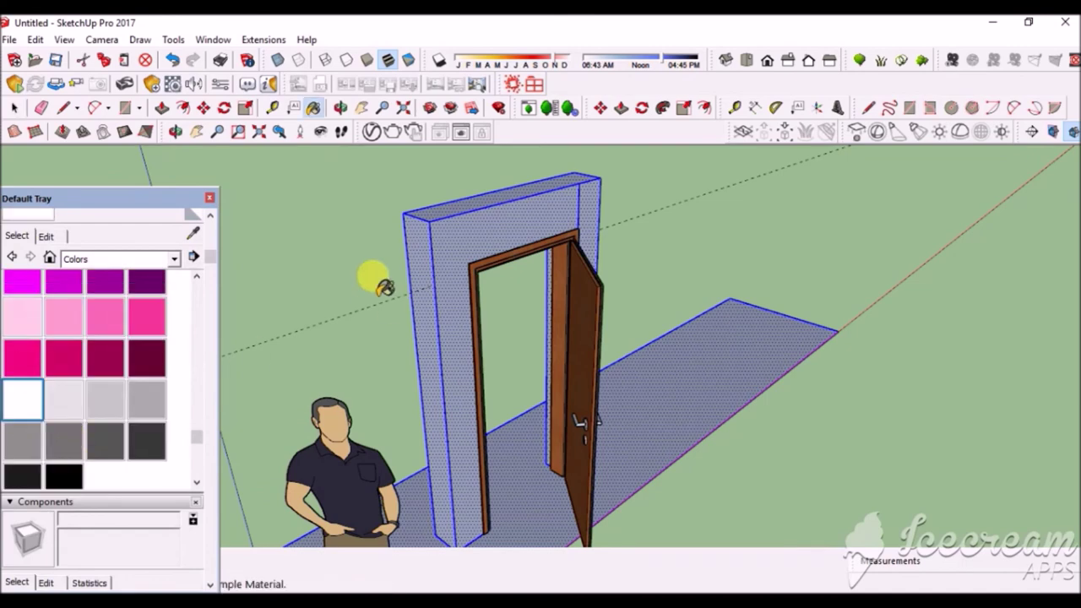
pyautogui.click(459, 241)
pyautogui.moveTo(459, 242)
pyautogui.mouseDown(button='middle')
pyautogui.moveTo(396, 219)
pyautogui.moveTo(409, 198)
pyautogui.mouseUp(button='middle')
pyautogui.press('e')
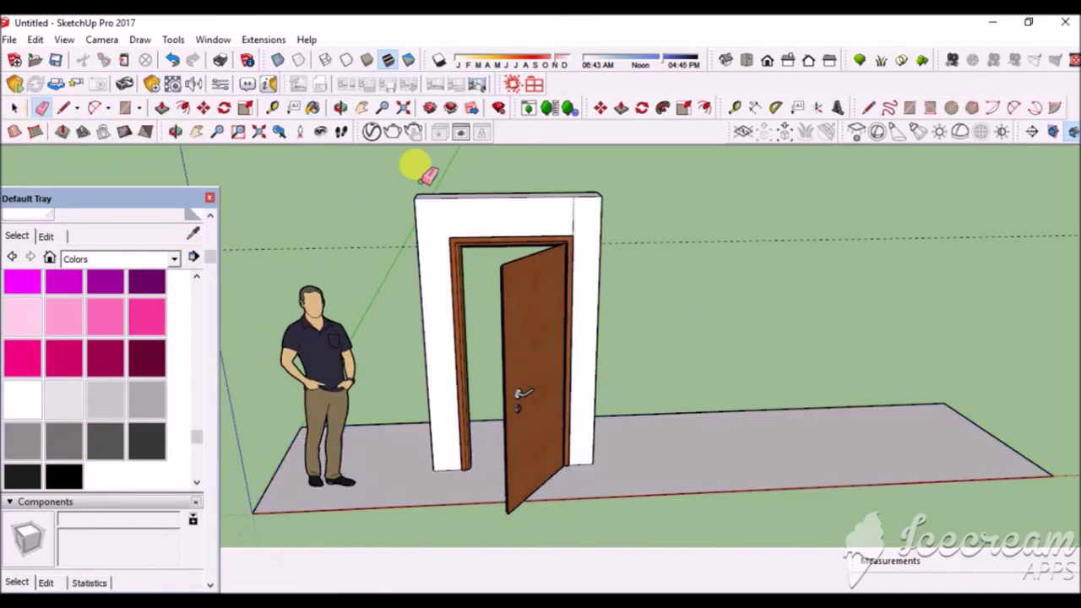
pyautogui.scroll(5, 554, 365)
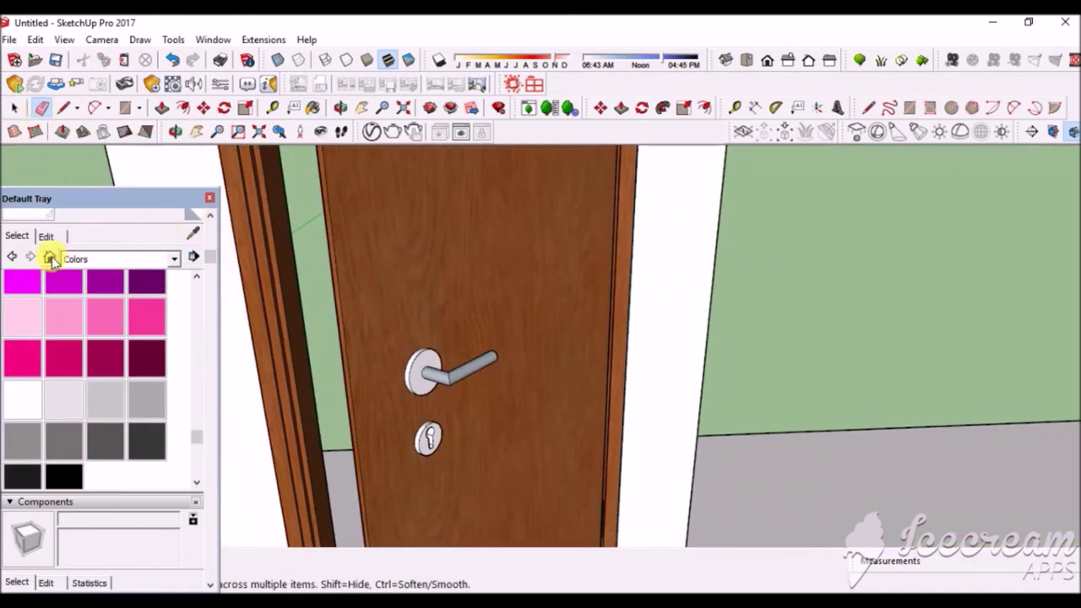
# - Choose the Aluminum material from the Metal category
pyautogui.click(45, 235)
pyautogui.click(17, 236)
pyautogui.click(50, 259)
pyautogui.click(118, 258)
pyautogui.click(127, 405)
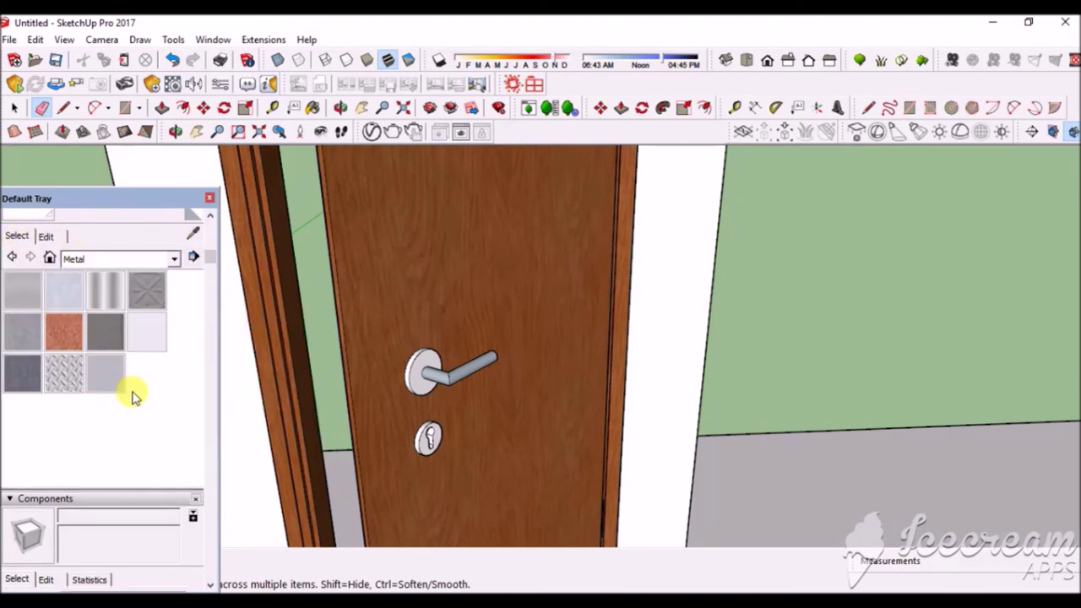
pyautogui.click(36, 289)
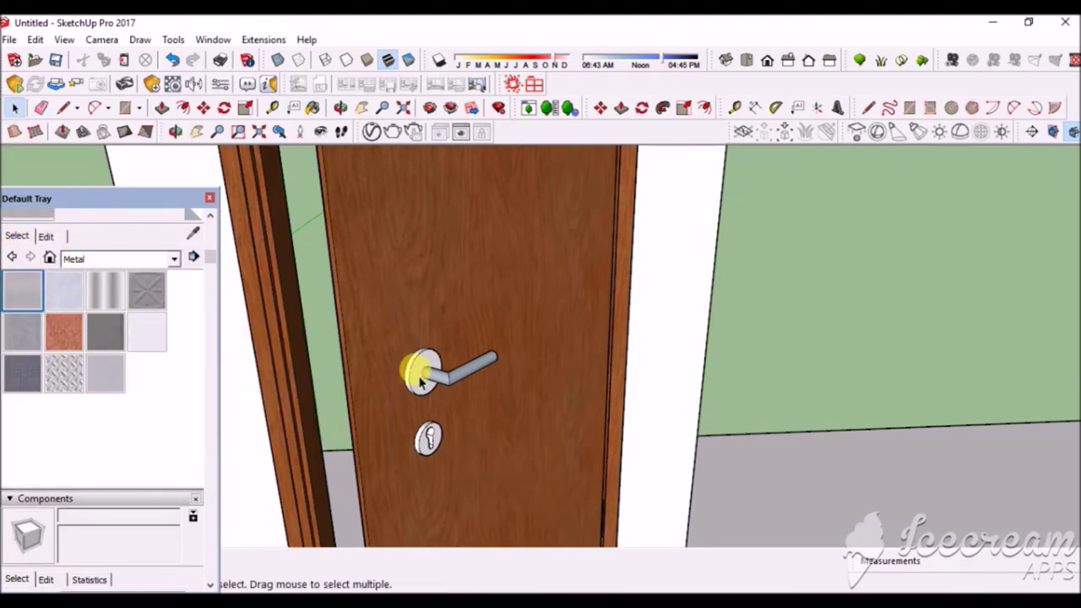
# - Inside the door component, paint the lever handle and keyhole aluminium
pyautogui.doubleClick(390, 316)
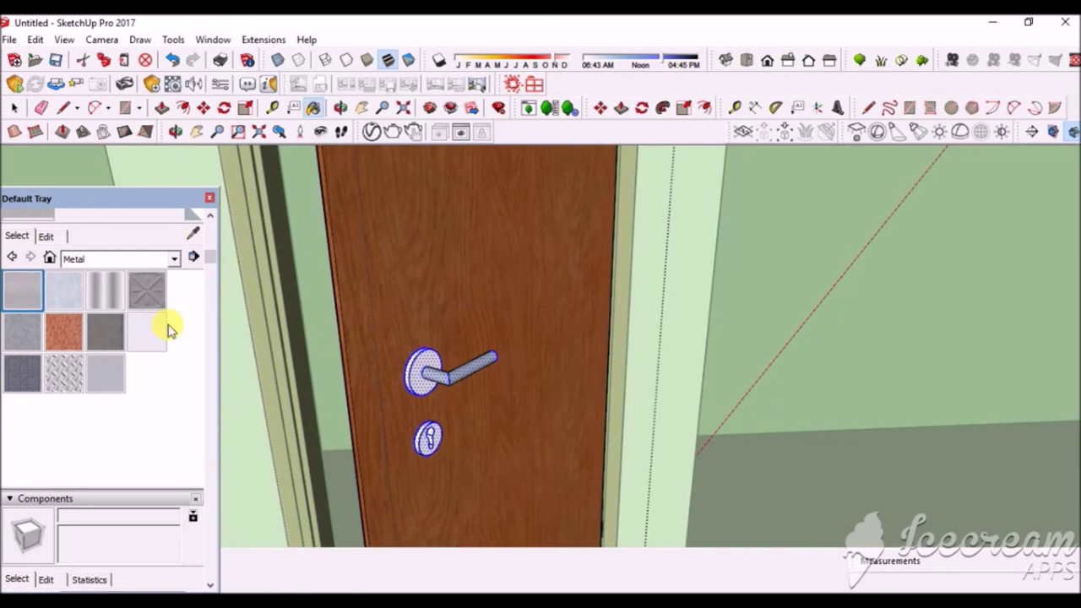
pyautogui.moveTo(422, 361)
pyautogui.mouseDown(button='middle')
pyautogui.moveTo(773, 361)
pyautogui.moveTo(683, 284)
pyautogui.mouseUp(button='middle')
pyautogui.moveTo(495, 234); pyautogui.dragTo(710, 490)
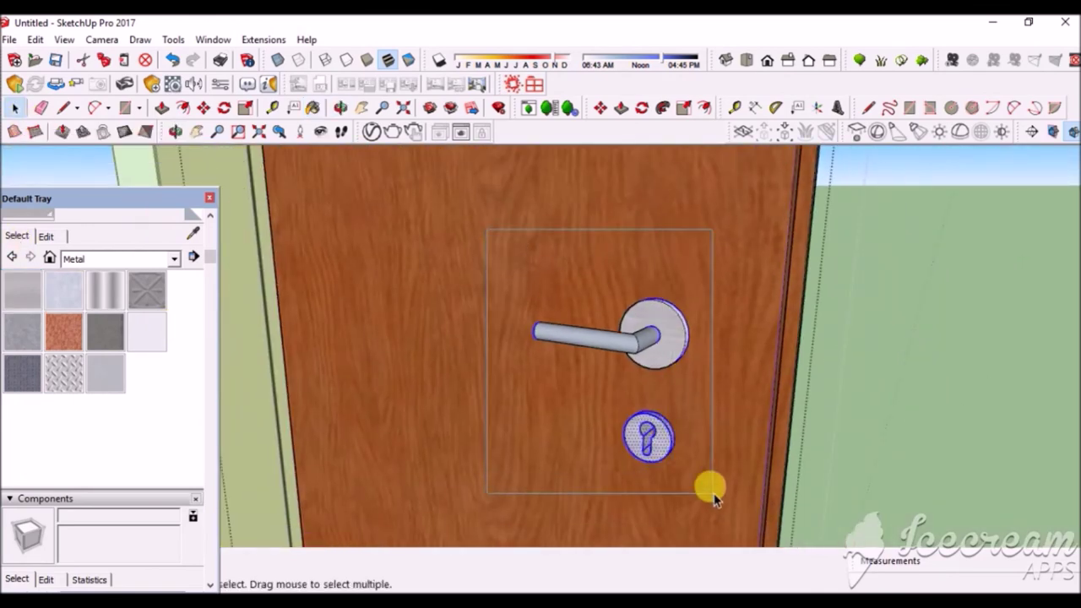
pyautogui.click(25, 283)
pyautogui.click(662, 272)
# - Clear the selection and turn the eye-height camera to face the door
pyautogui.moveTo(659, 300)
pyautogui.mouseDown(button='middle')
pyautogui.moveTo(686, 275)
pyautogui.moveTo(459, 265)
pyautogui.mouseUp(button='middle')
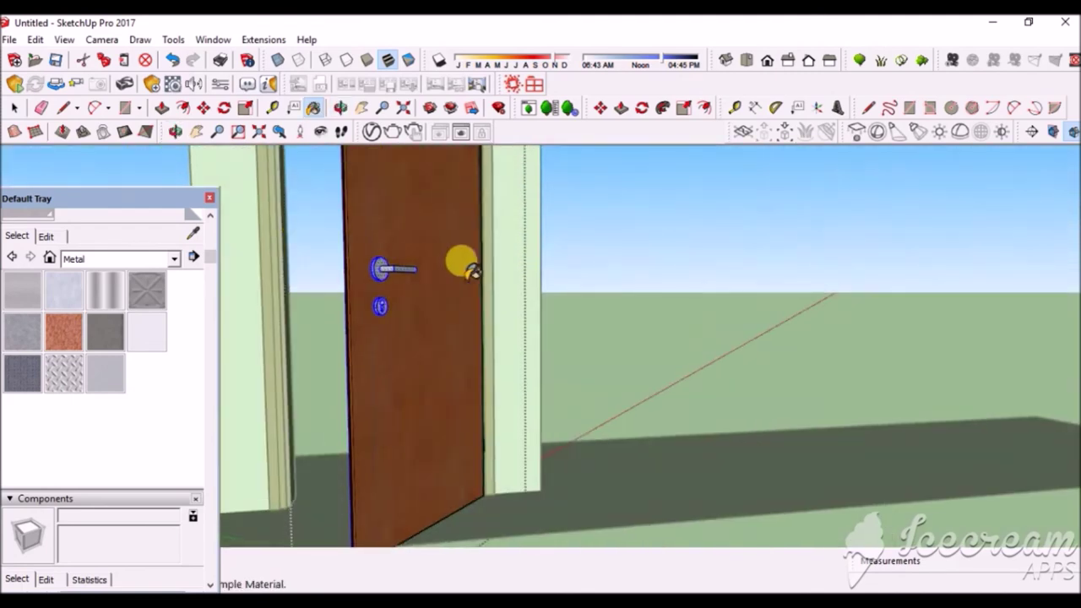
pyautogui.press('space')
pyautogui.click(574, 364)
pyautogui.click(315, 135)
pyautogui.moveTo(446, 337); pyautogui.dragTo(423, 342)
pyautogui.click(40, 108)
pyautogui.scroll(-2, 446, 463)
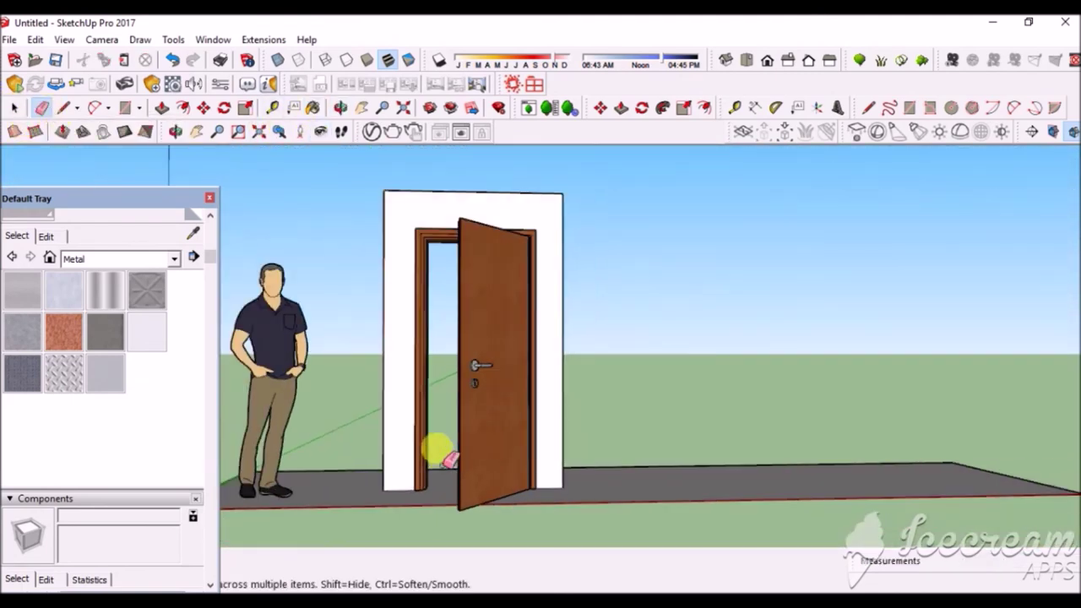
pyautogui.click(321, 132)
pyautogui.moveTo(497, 331)
pyautogui.mouseDown()
pyautogui.moveTo(715, 403)
pyautogui.moveTo(428, 403)
pyautogui.moveTo(577, 408)
pyautogui.moveTo(562, 381)
pyautogui.moveTo(434, 363)
pyautogui.moveTo(481, 389)
pyautogui.moveTo(668, 402)
pyautogui.mouseUp()
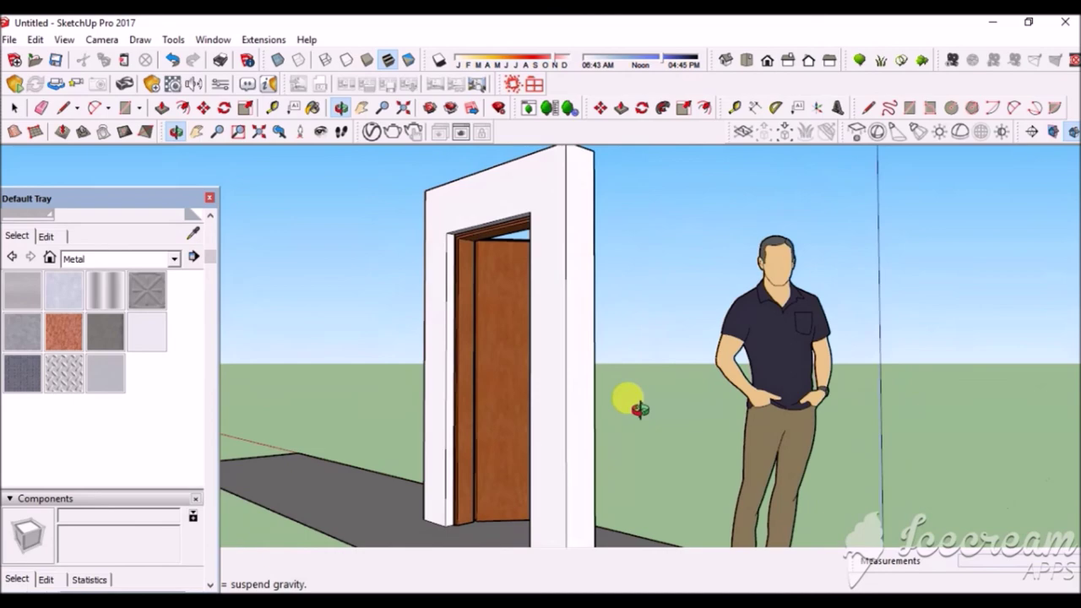